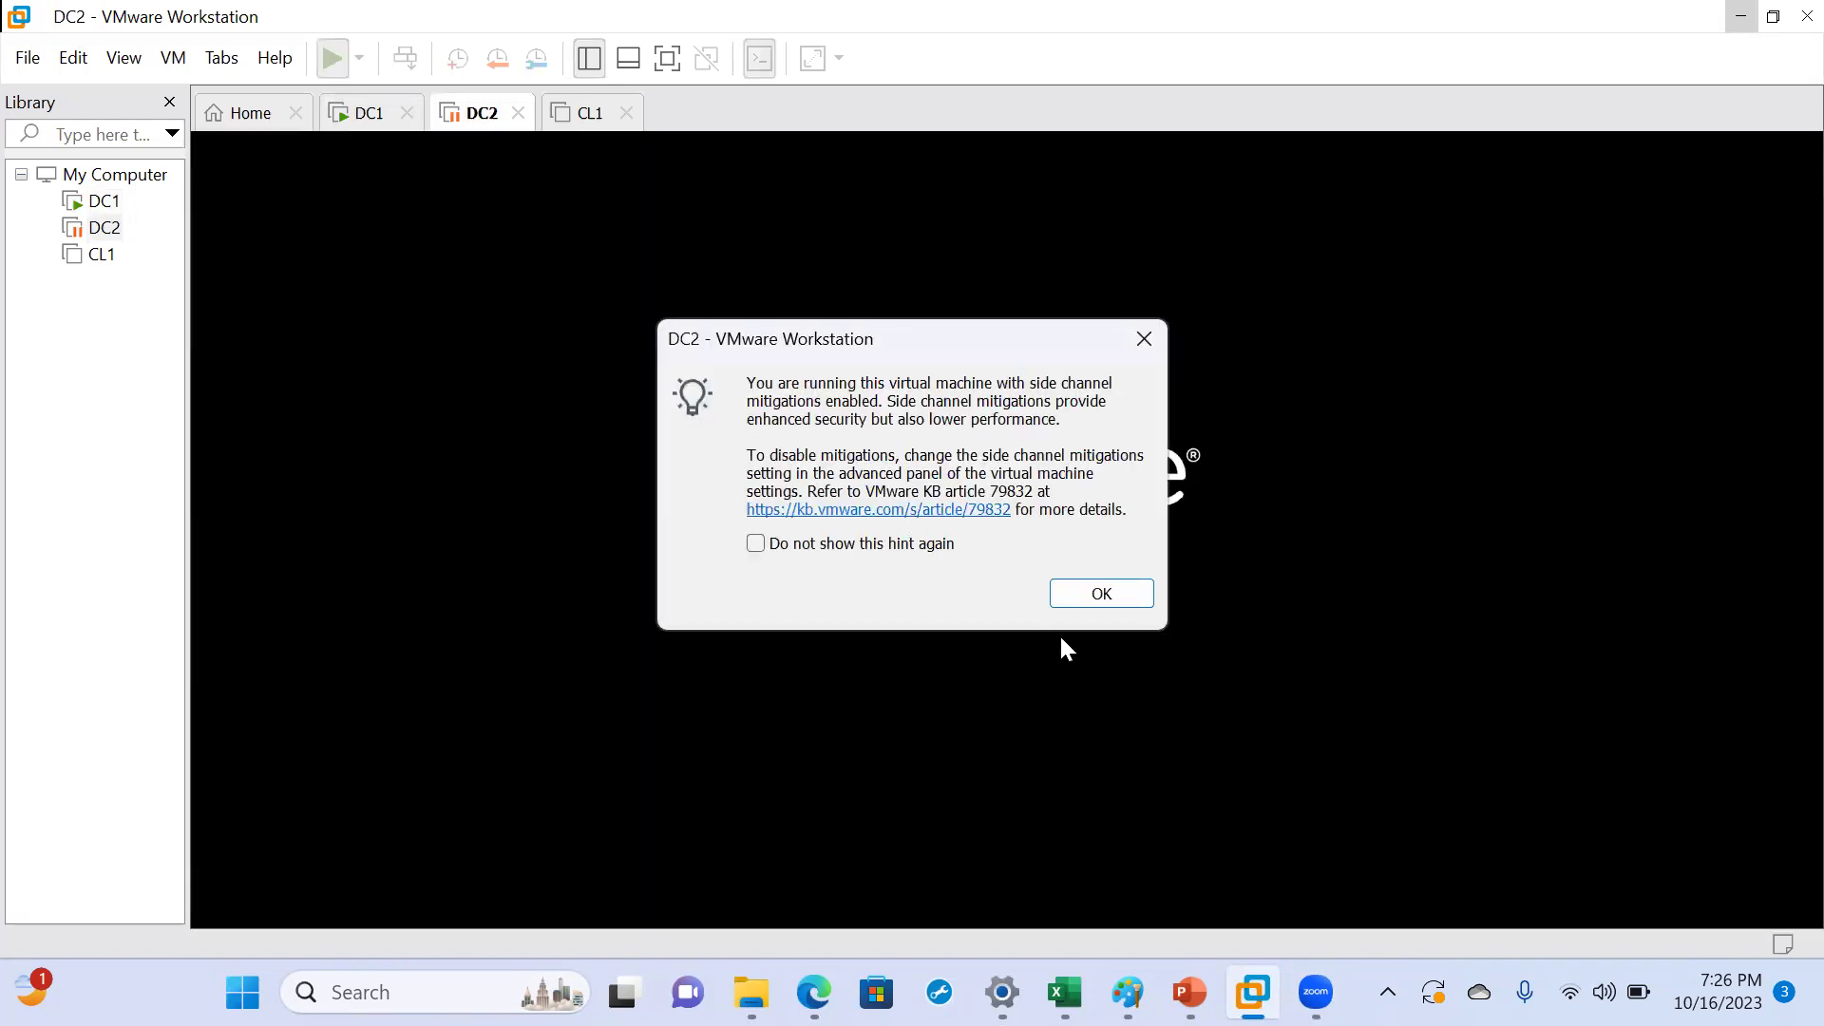
Dismiss the side channel mitigations hint for the DC2 virtual machine and minimize the open windows to show the desktop.
left_click(1068, 595)
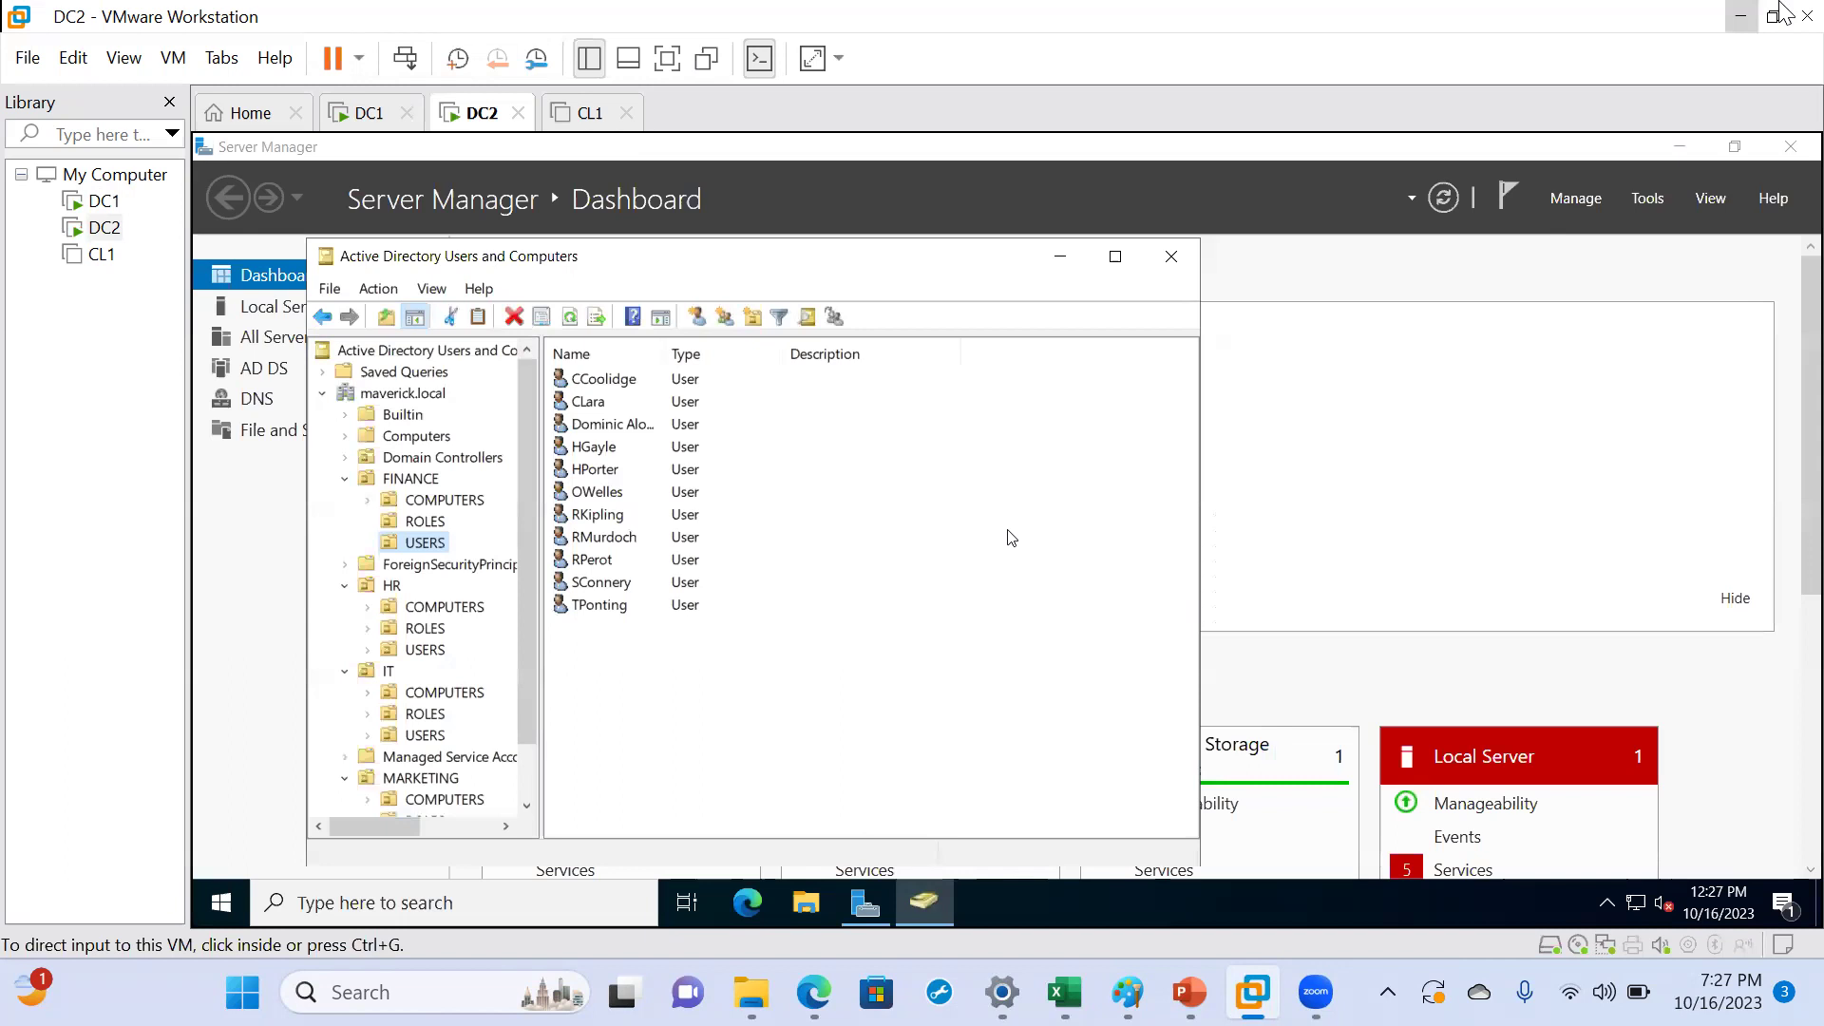
left_click(1740, 16)
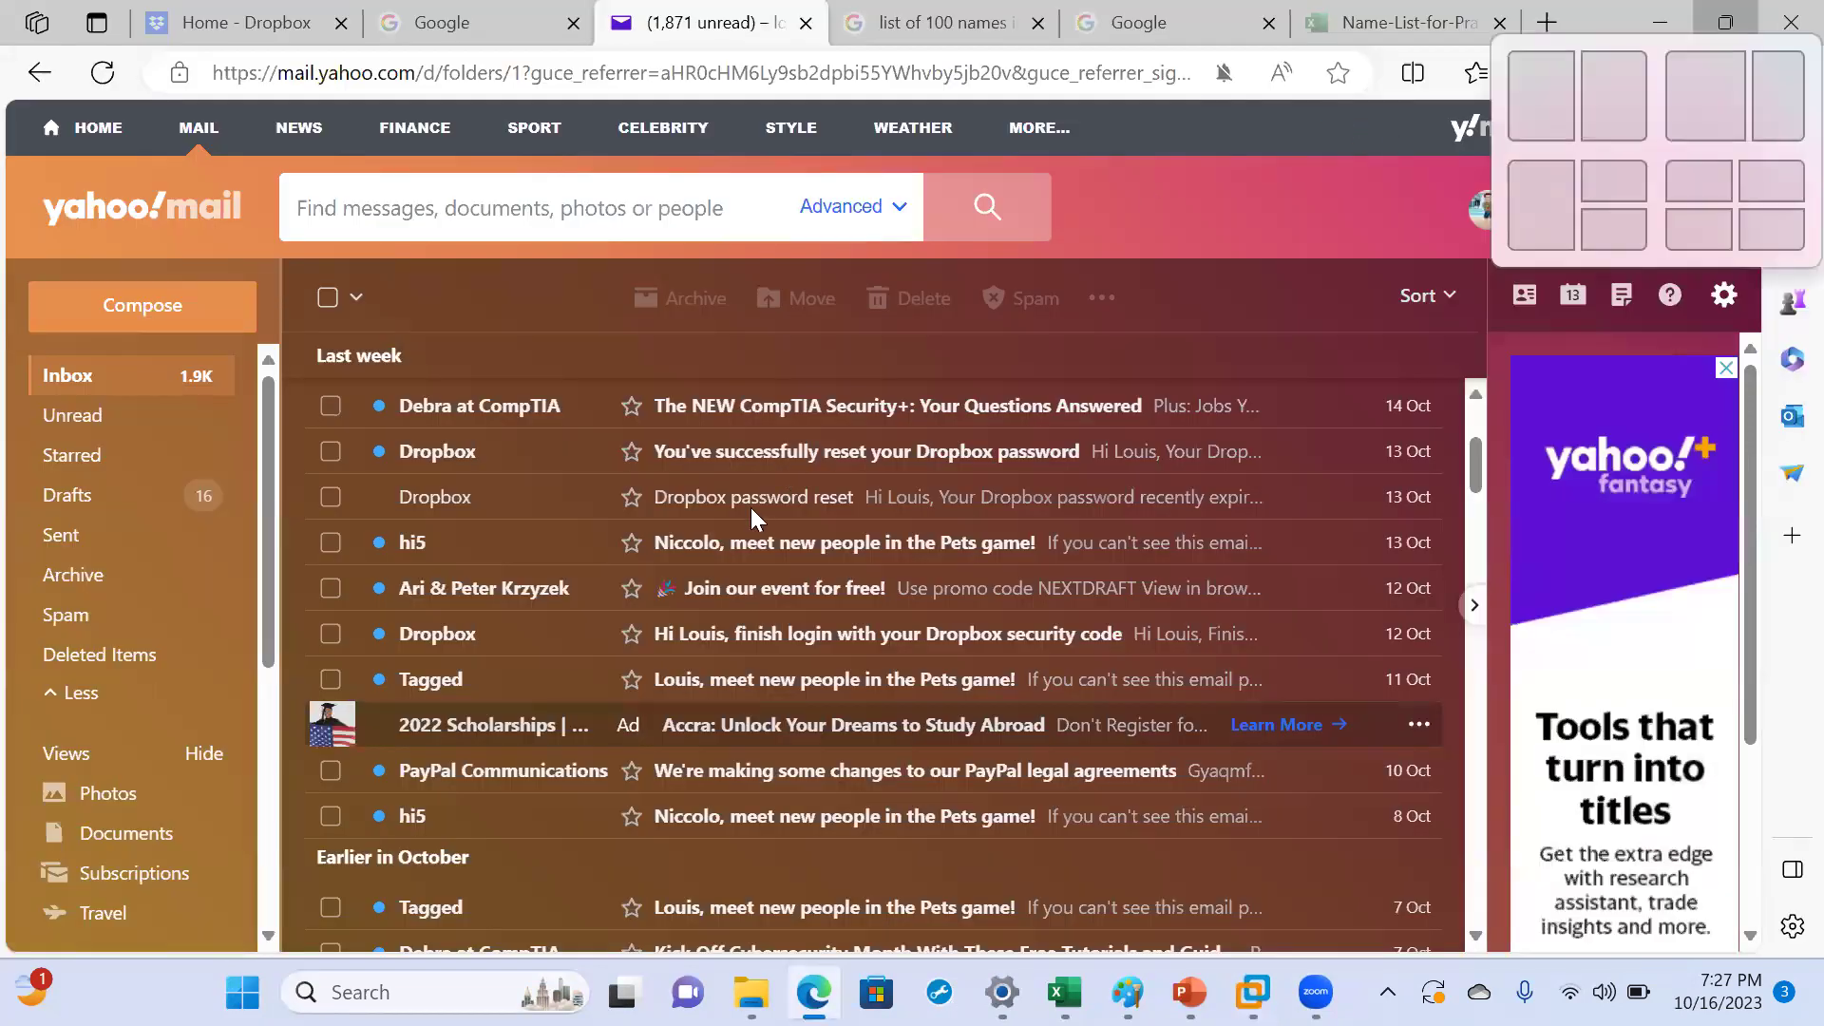
key("super+Down")
key("super+Down")
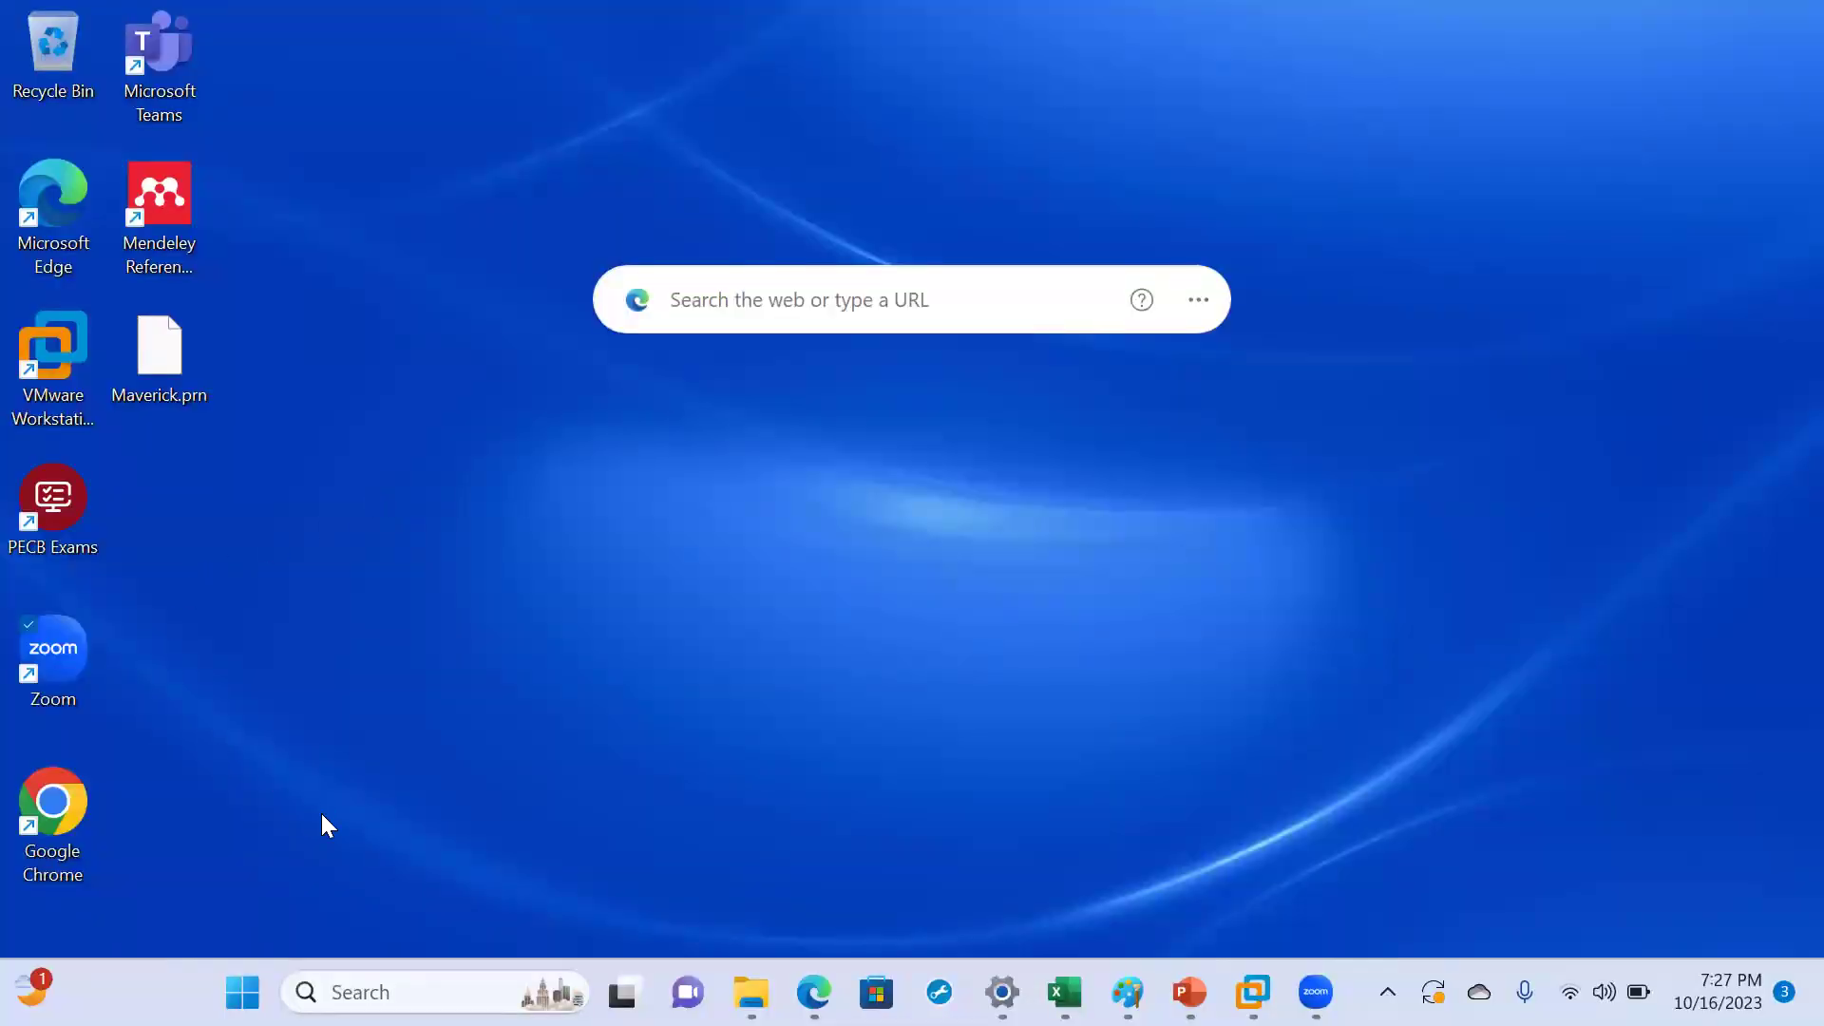
Open a Windows command prompt on the host and ping 192.168.19.129.
key("super+r")
key("Escape")
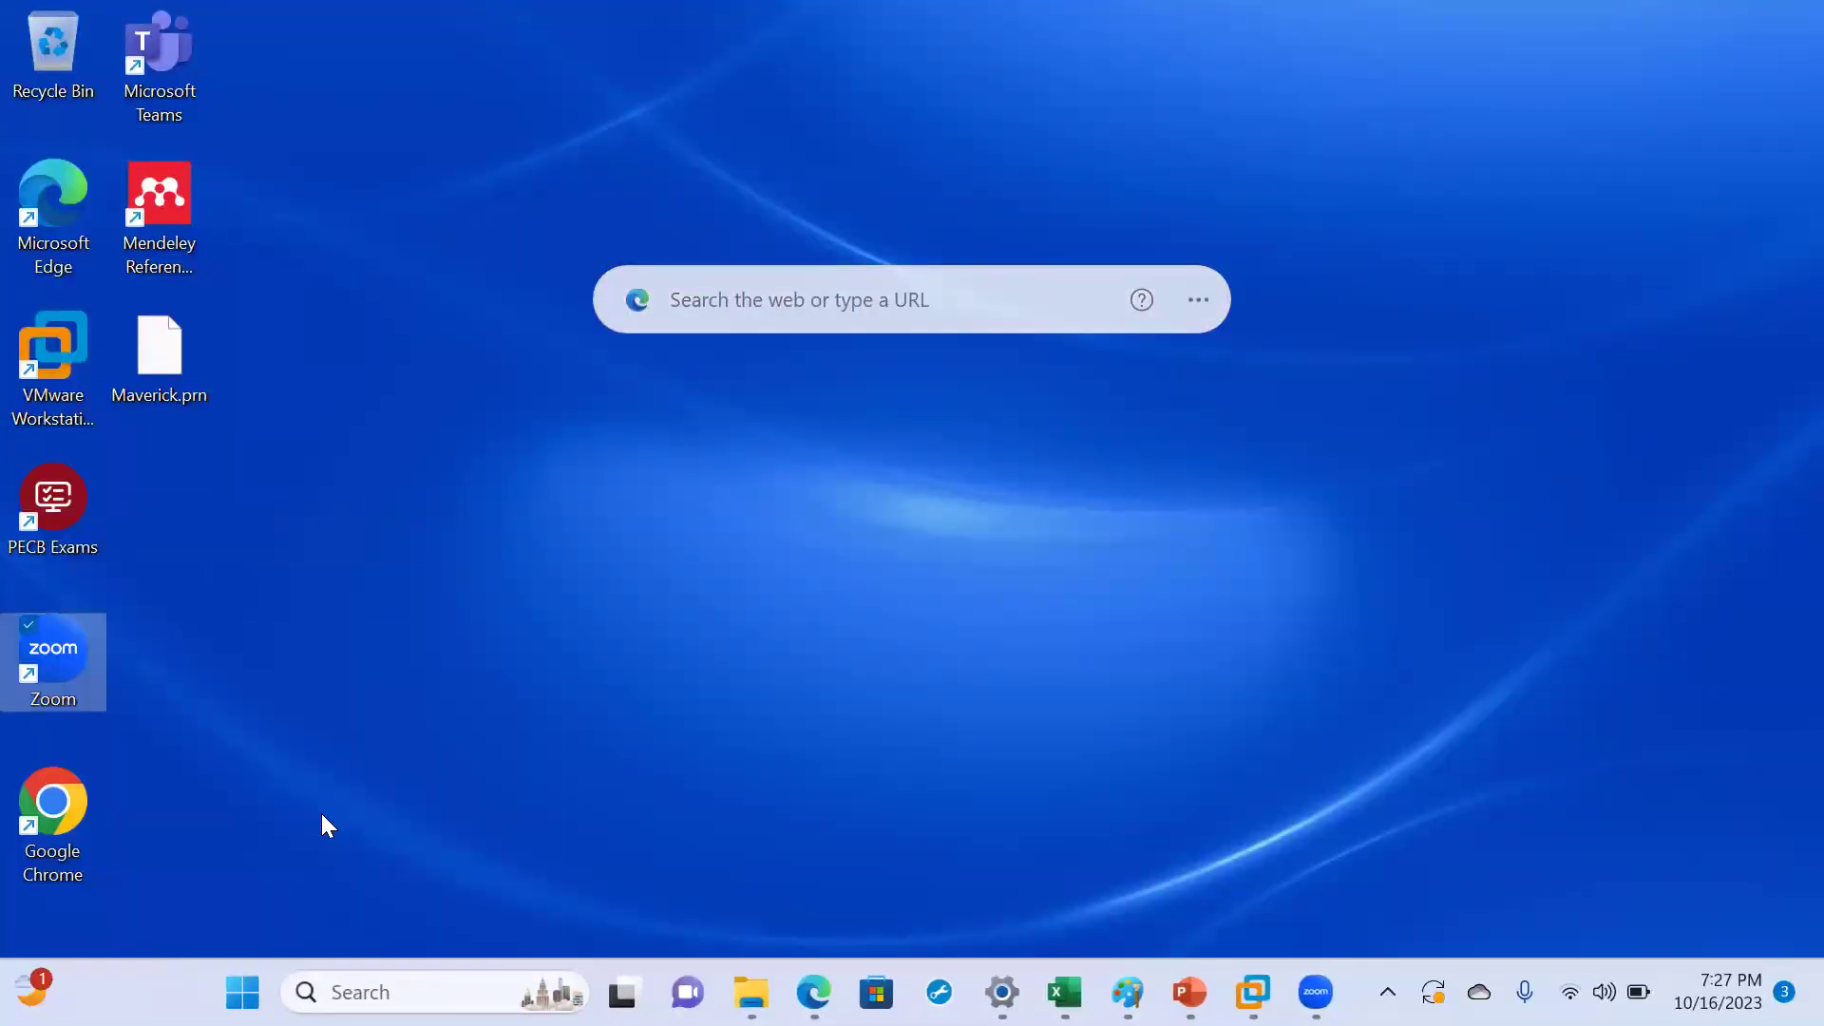
type("ping 192,")
key("BackSpace")
type(".1")
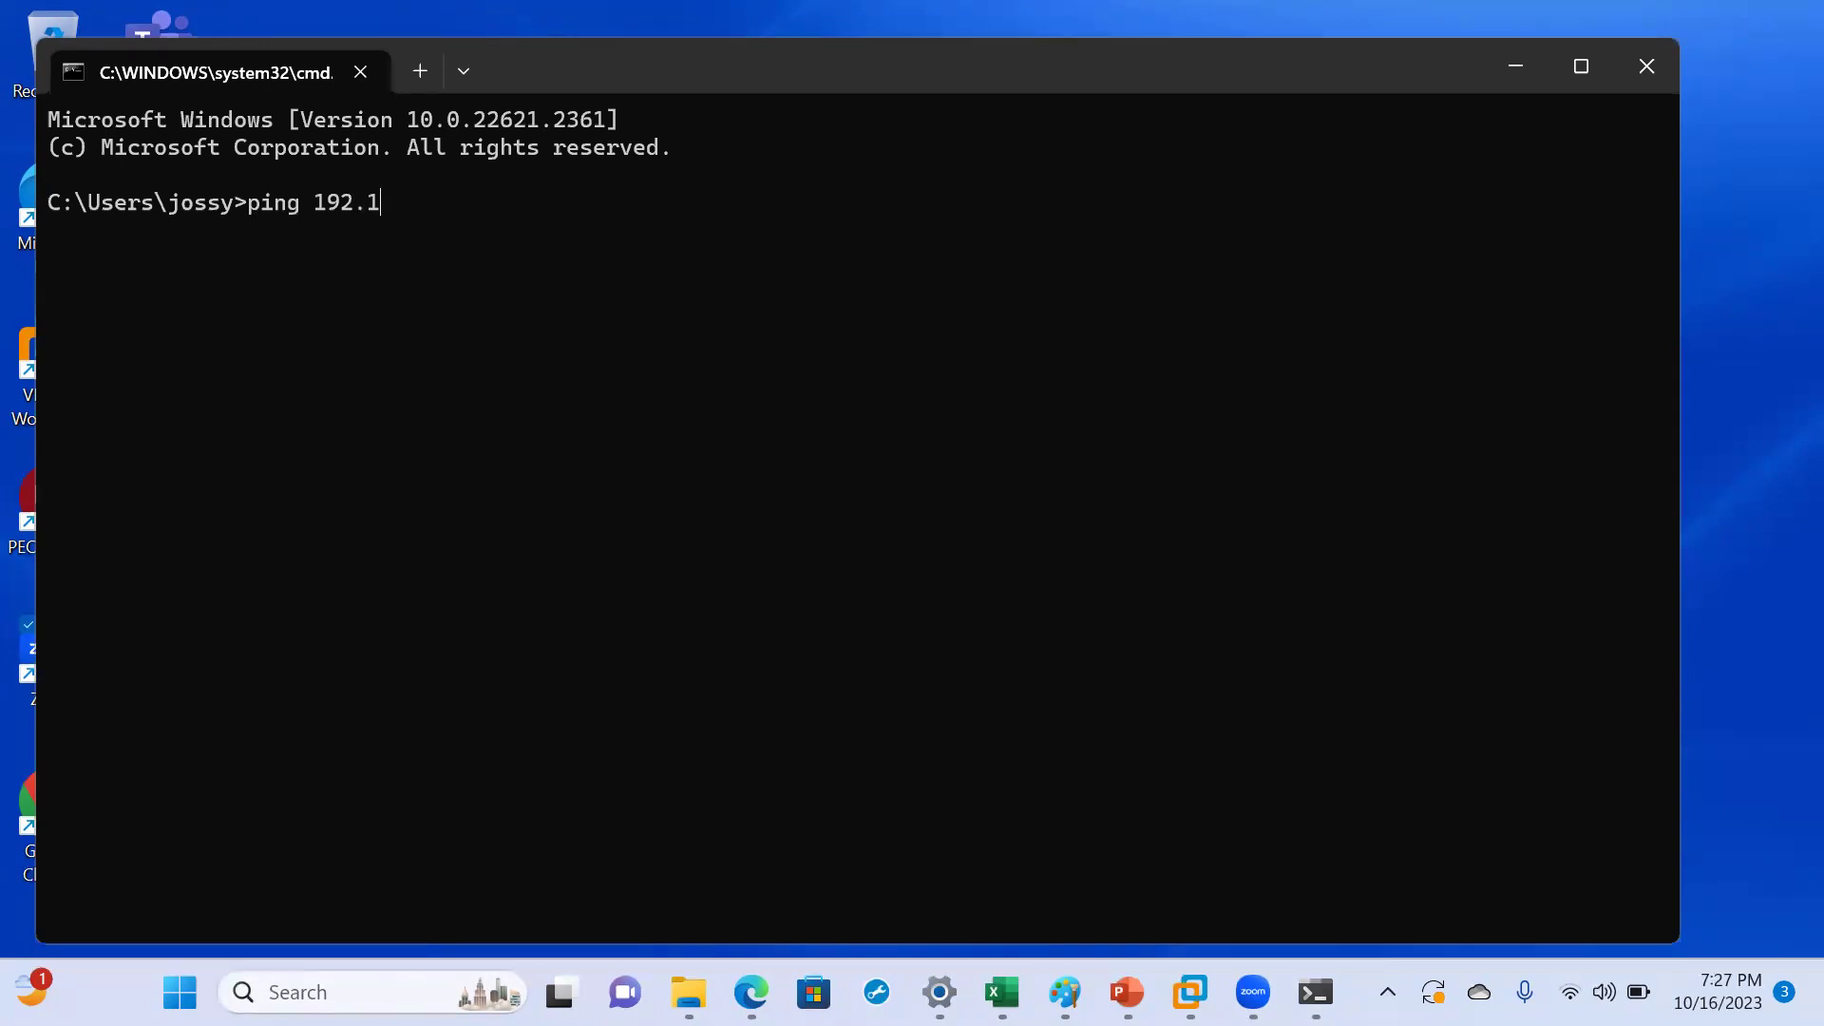
type("68.19.129")
key("Return")
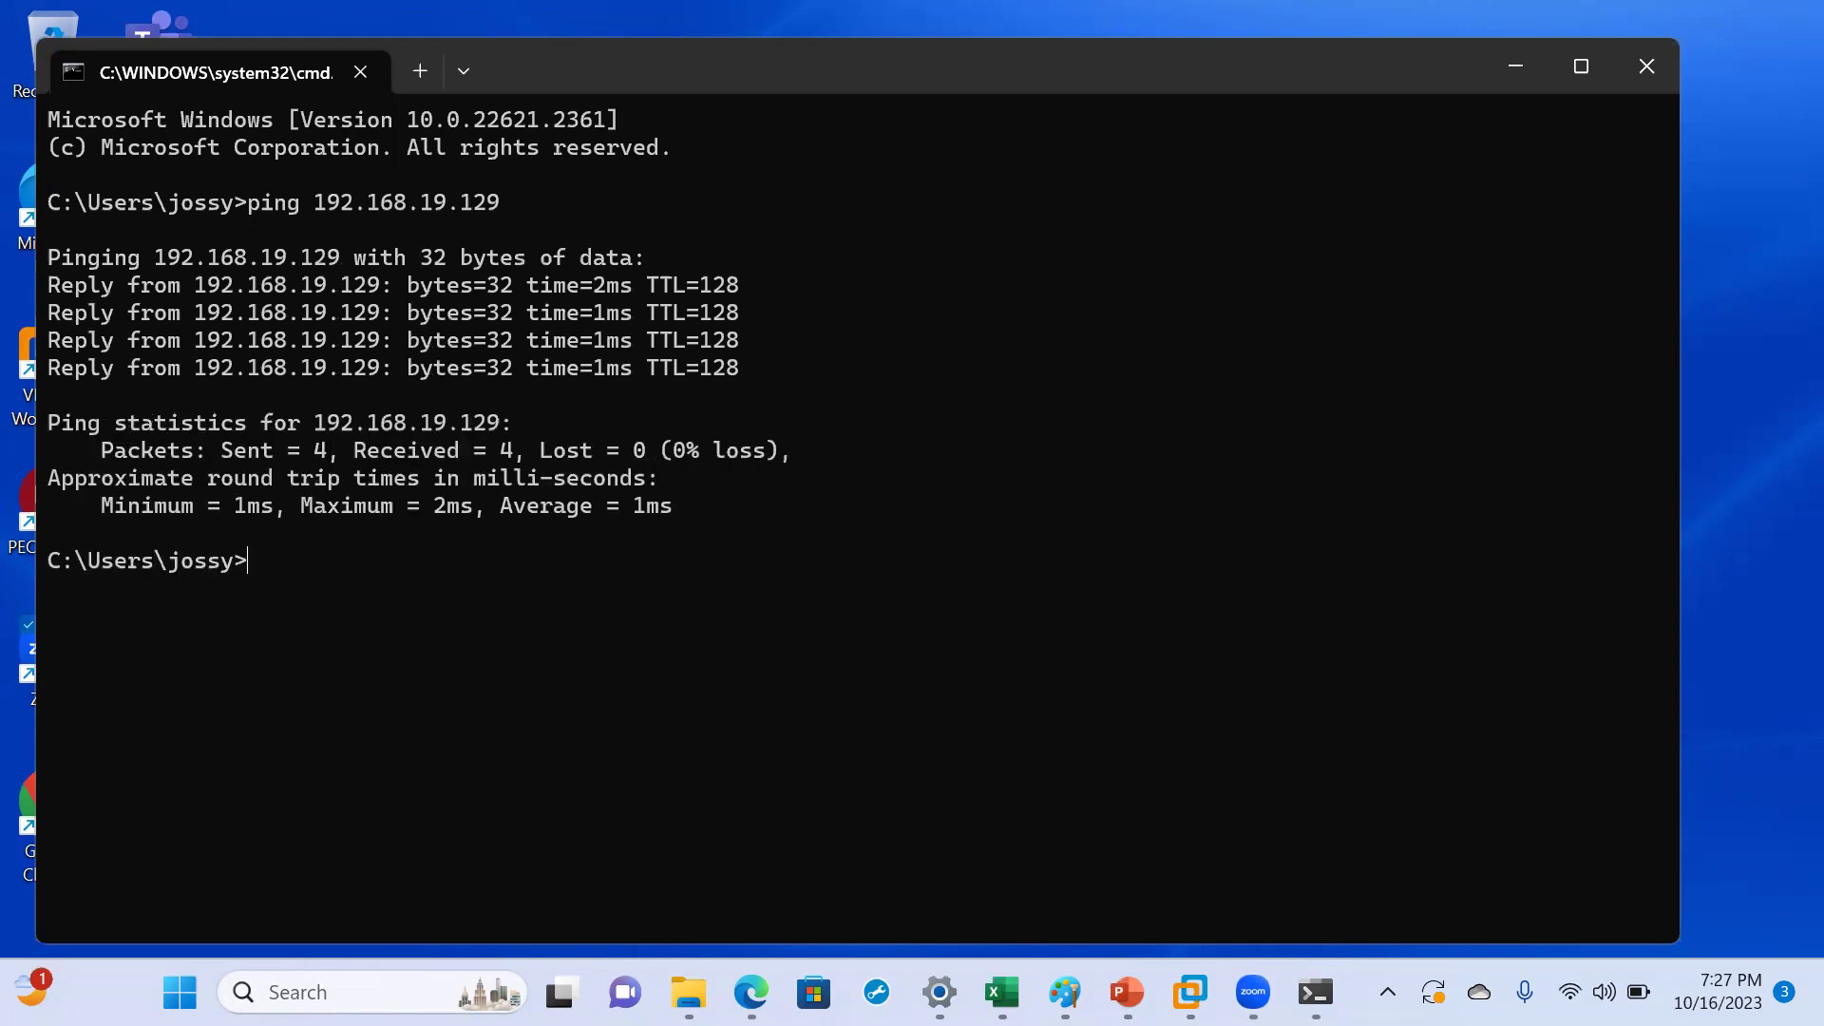
Ping the second virtual machine at 192.168.19.128.
key("Up")
key("BackSpace")
type("8.19.128")
key("Return")
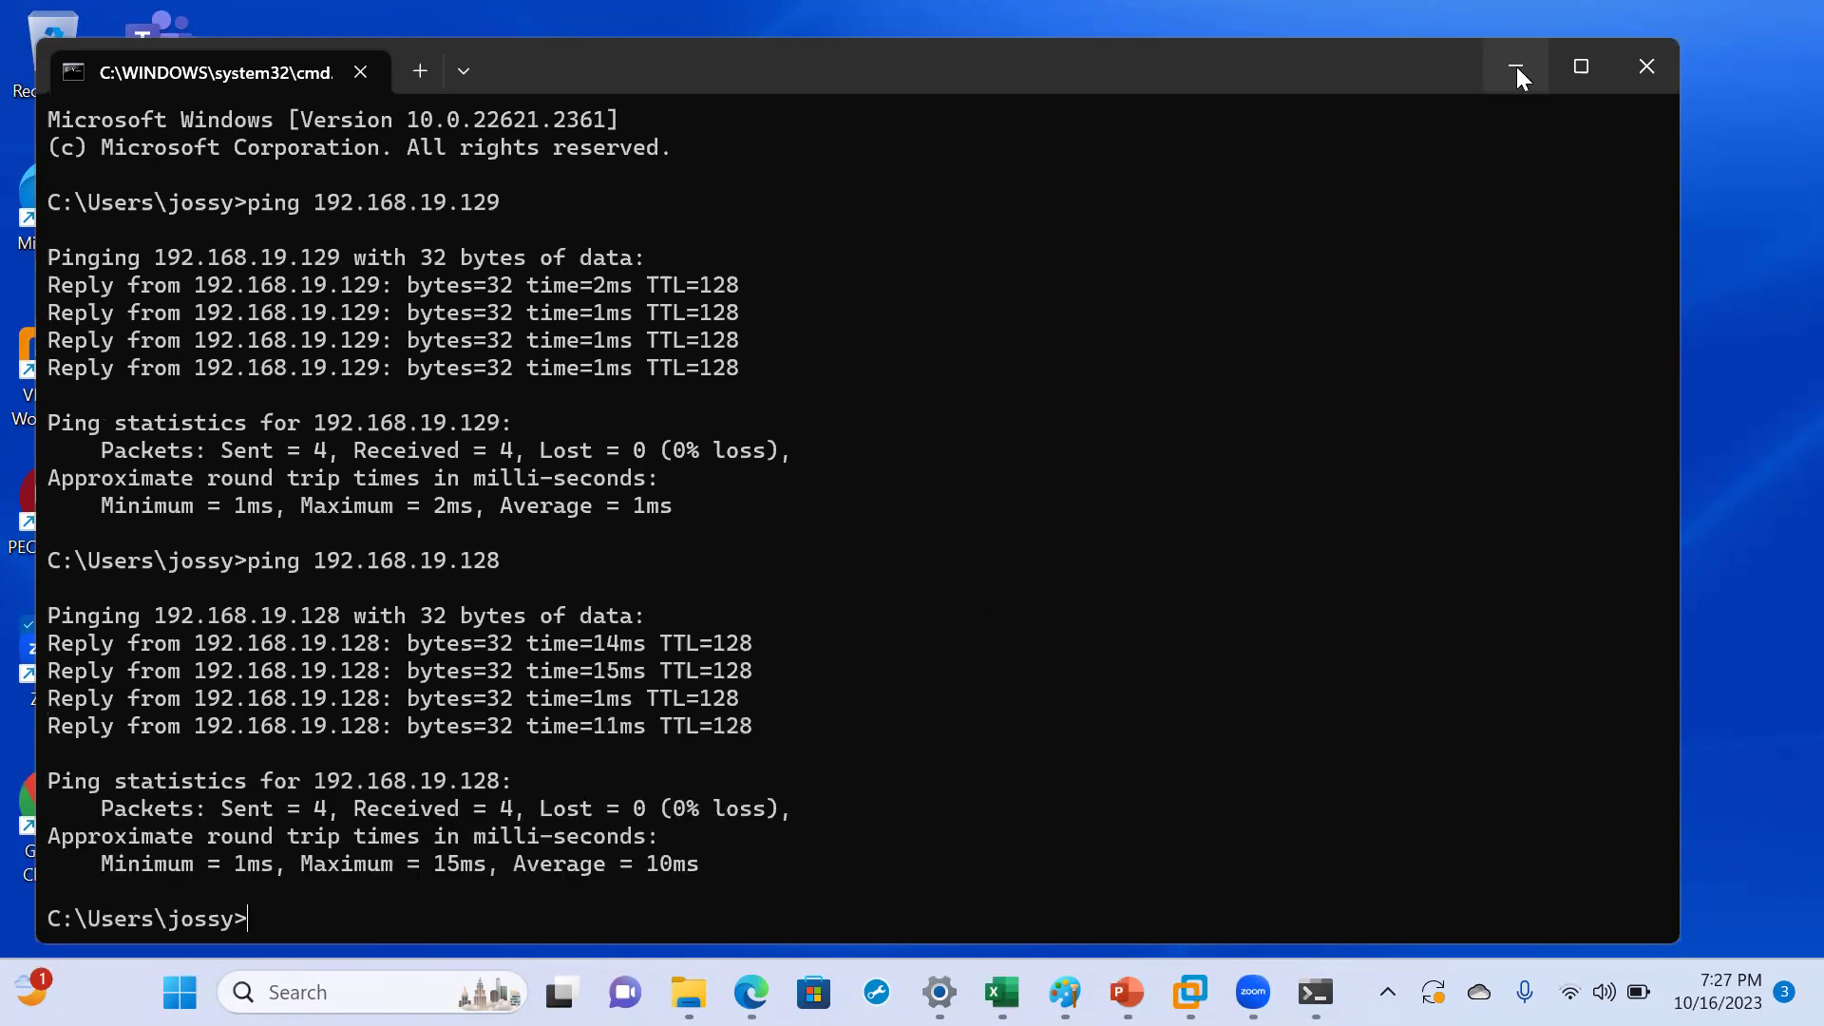
Clear the command prompt from view and open Google Chrome from the desktop.
key("super+d")
double_click(42, 864)
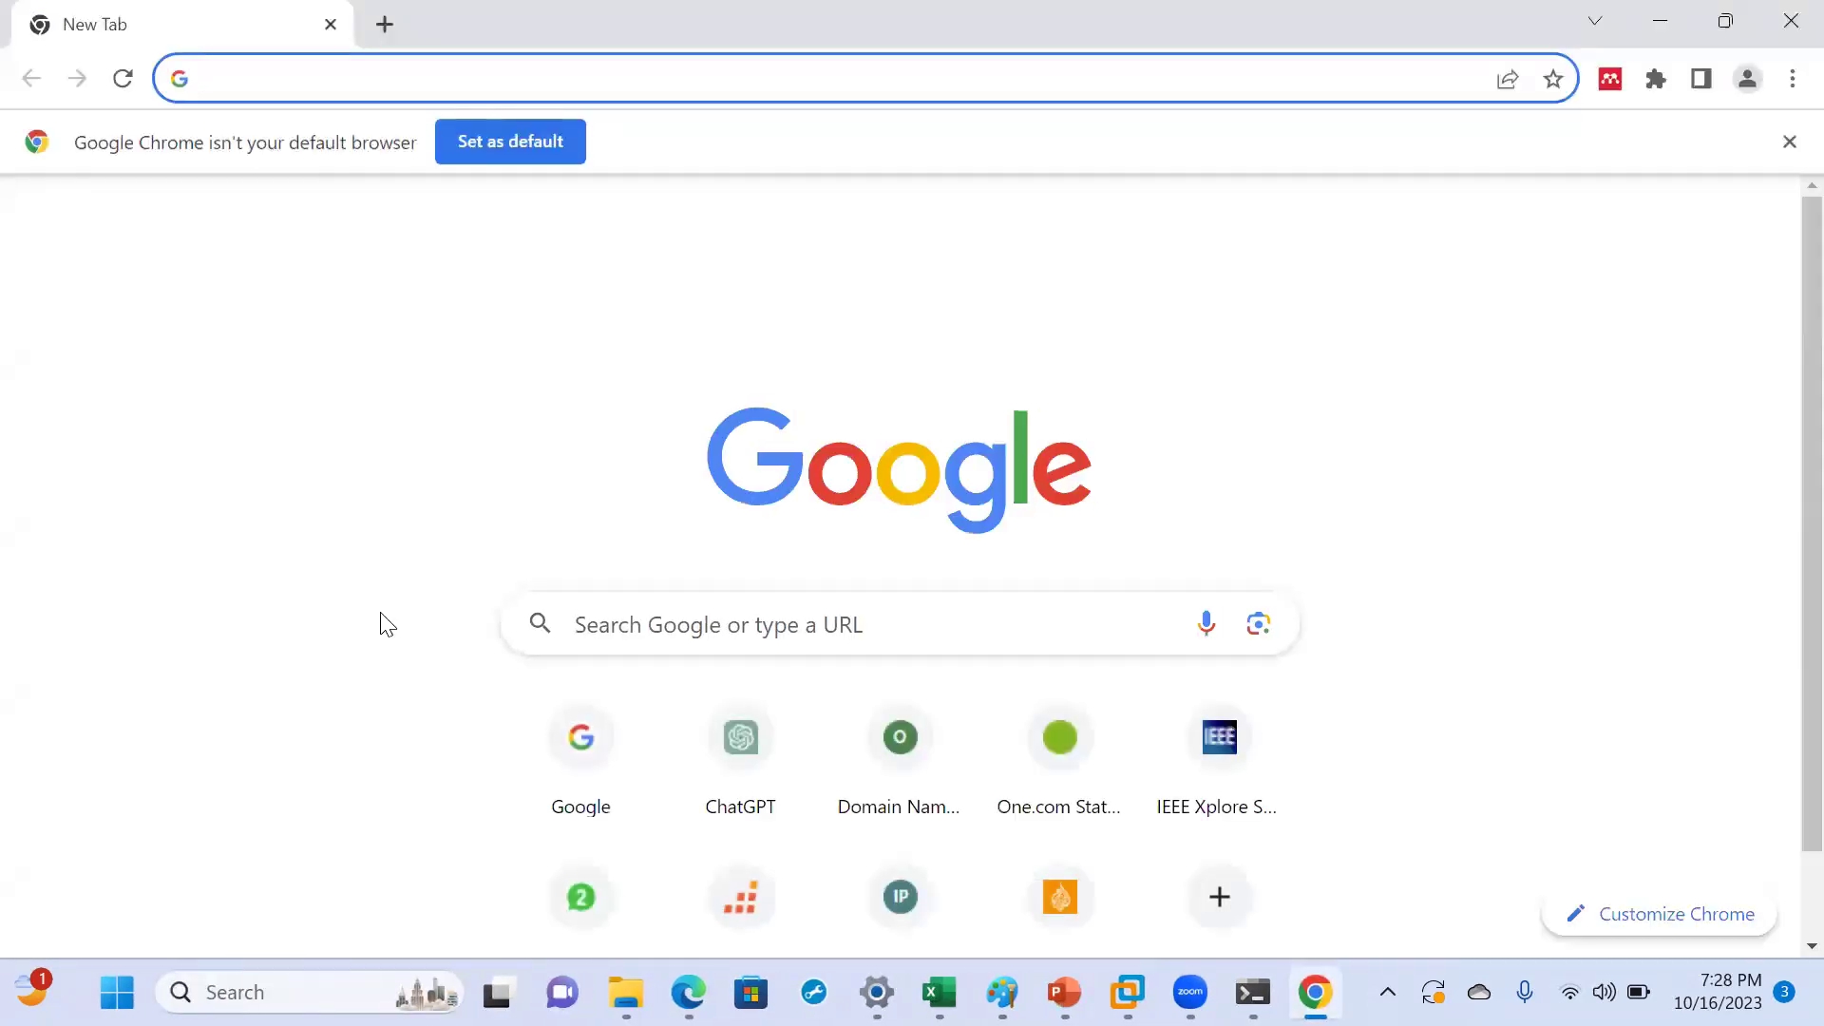
type("1")
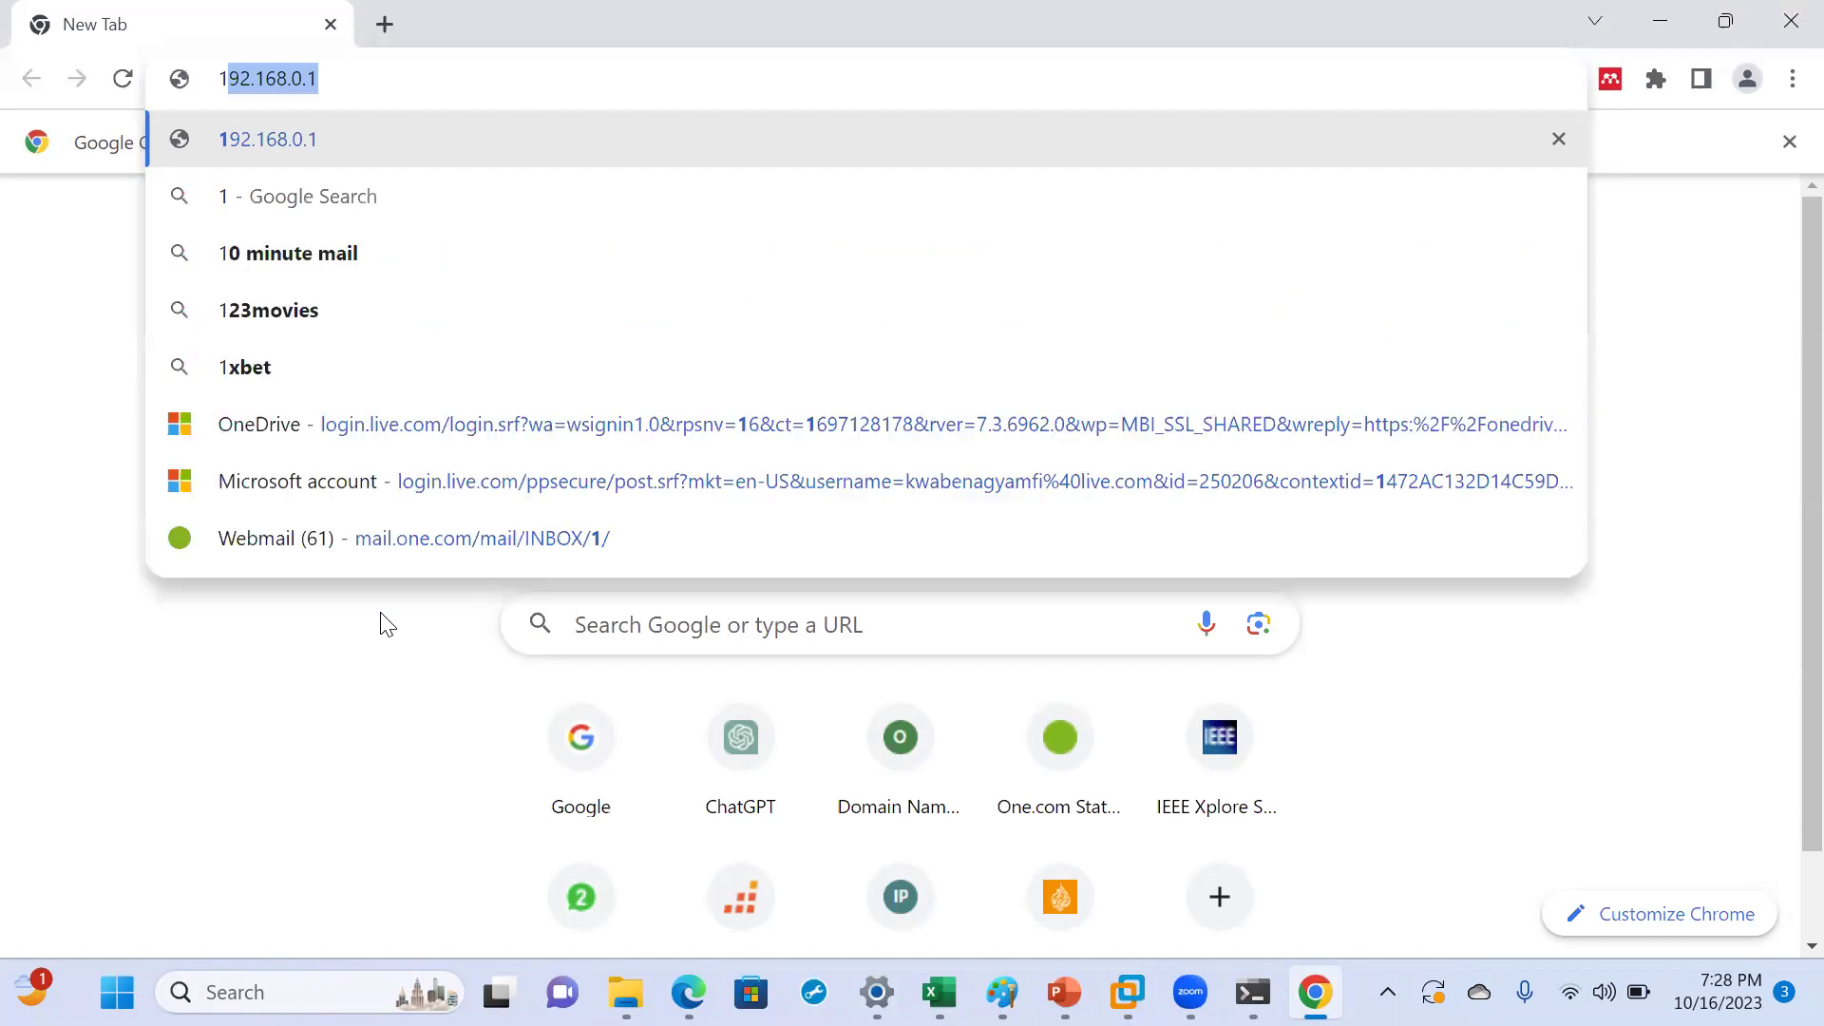
type("68.0")
key("BackSpace")
type("92")
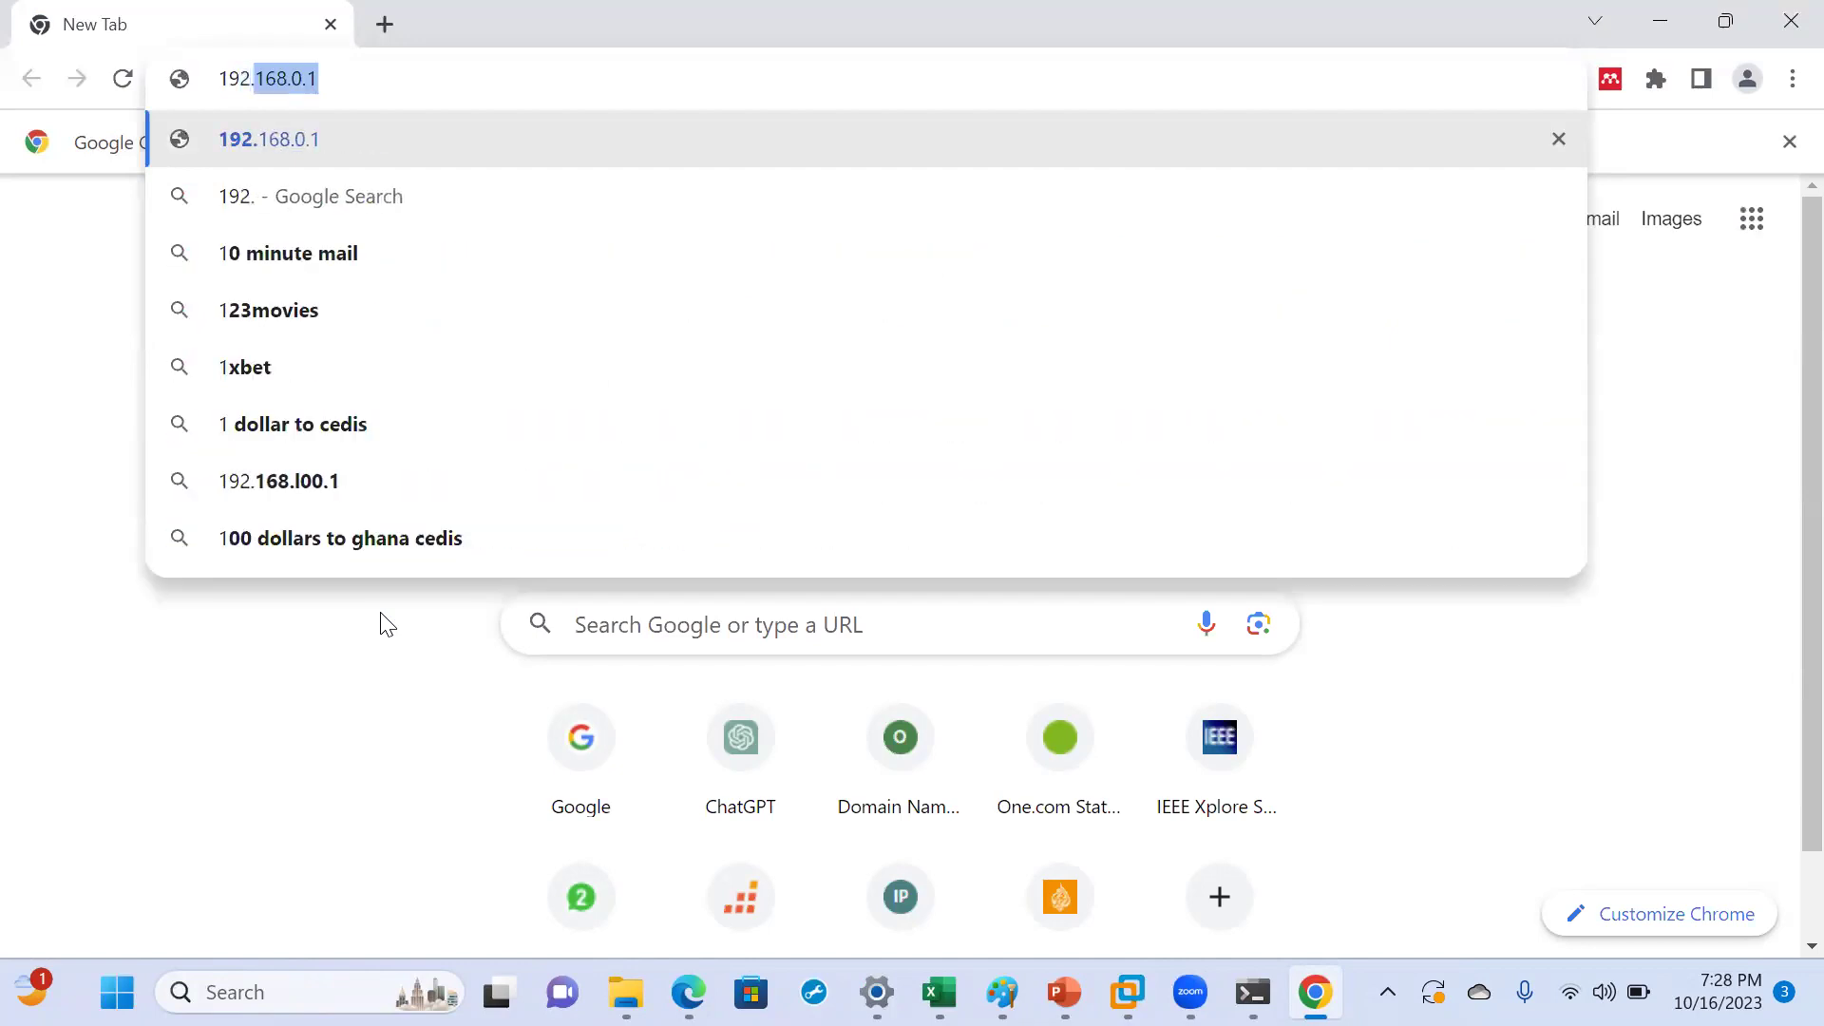
type(".6")
key("BackSpace")
type("1")
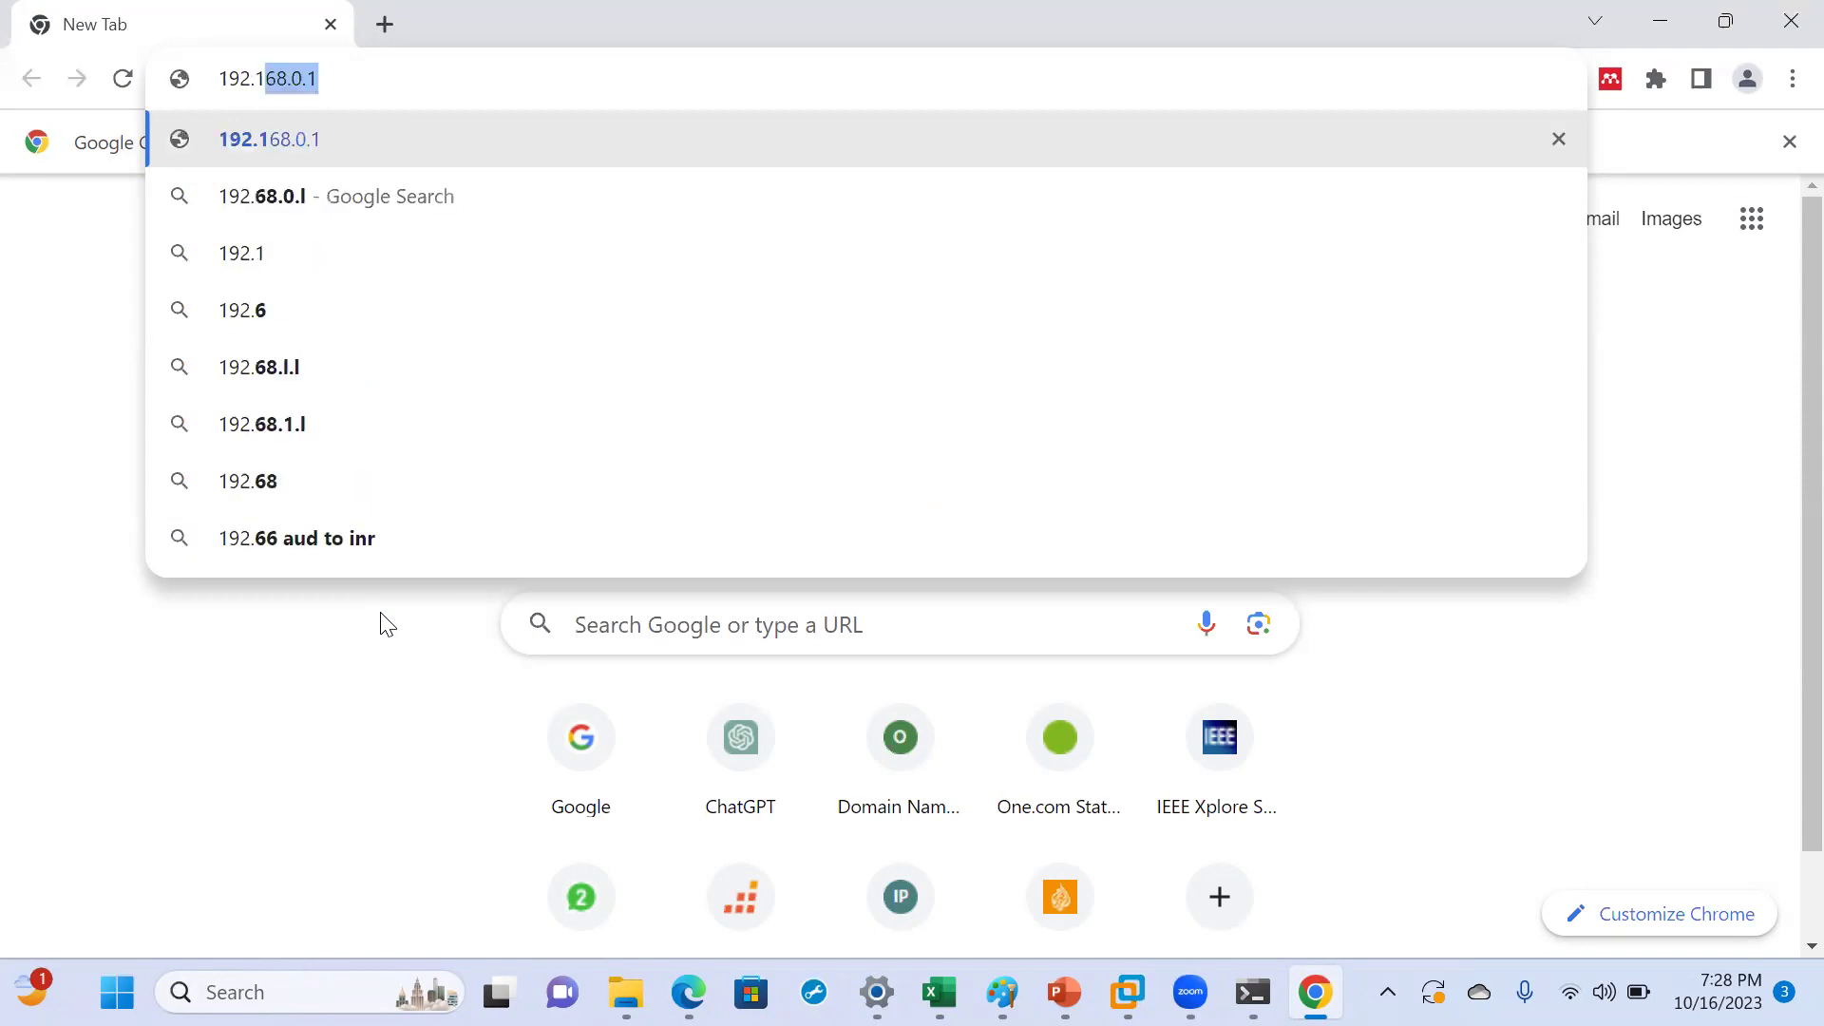
type("68")
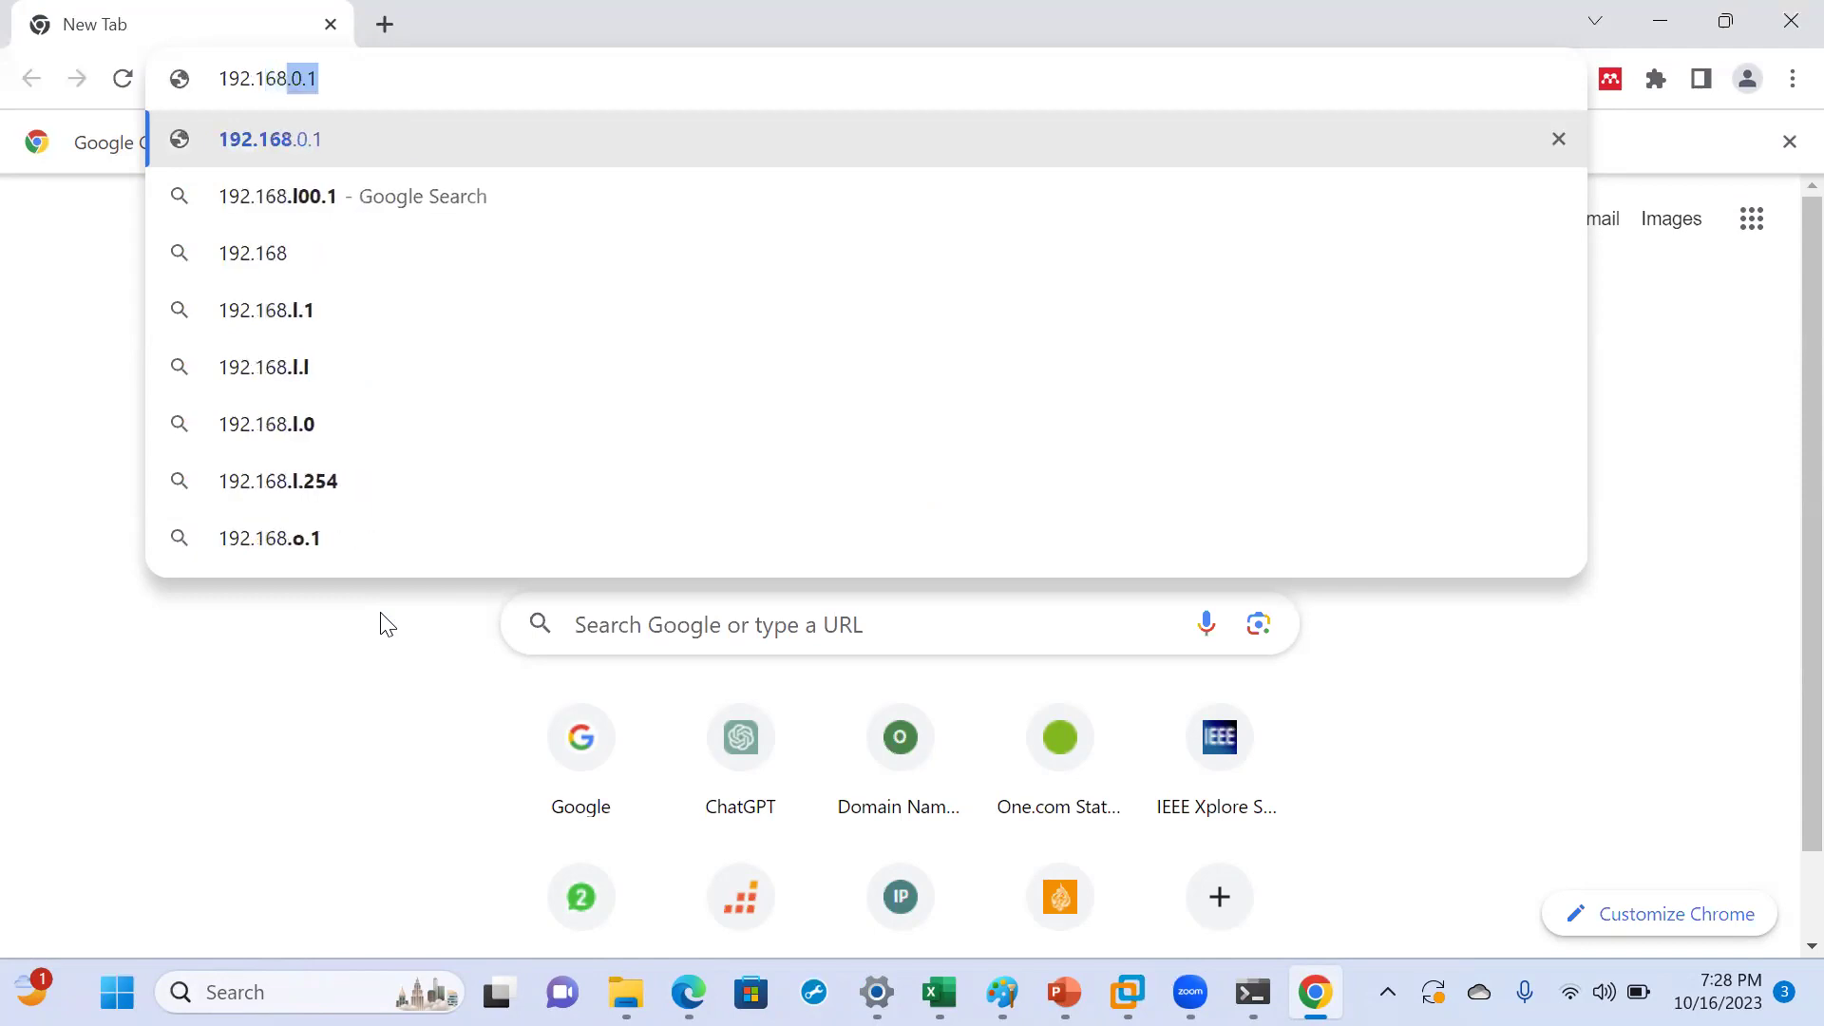
type(".")
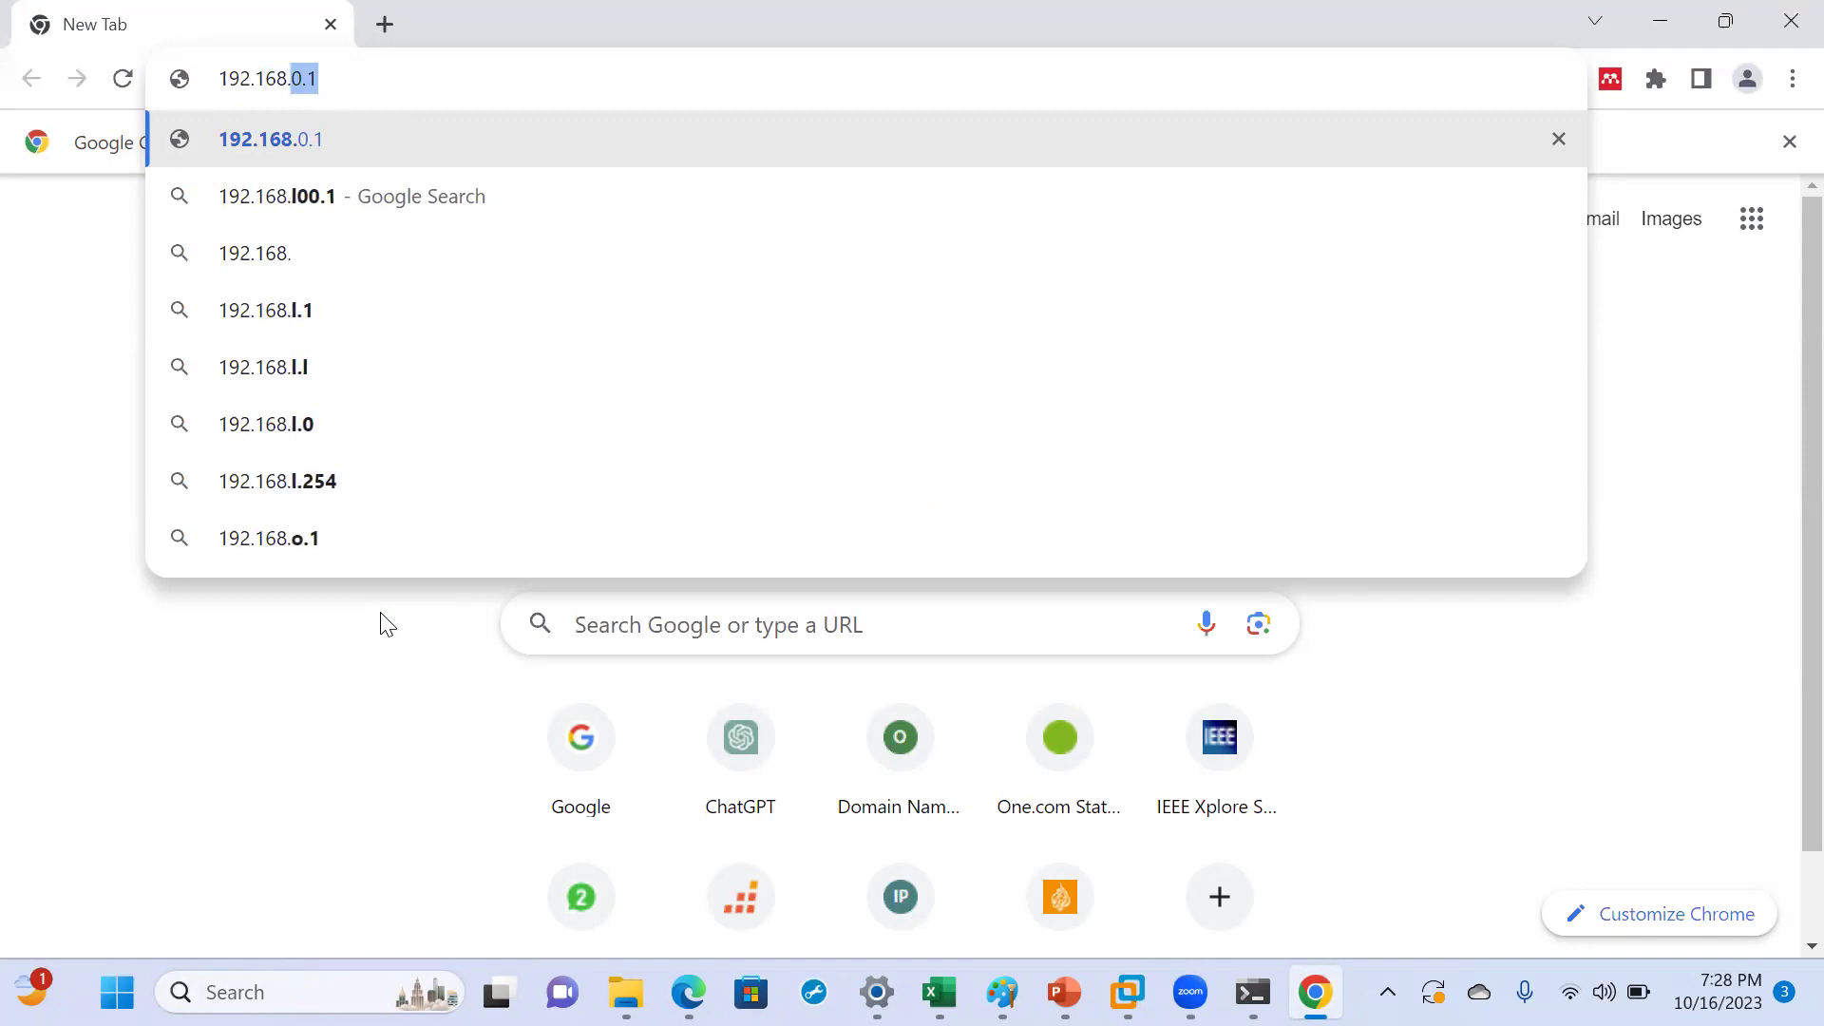
key("BackSpace")
key("BackSpace")
key("BackSpace")
key("BackSpace")
key("BackSpace")
key("BackSpace")
key("BackSpace")
key("BackSpace")
key("BackSpace")
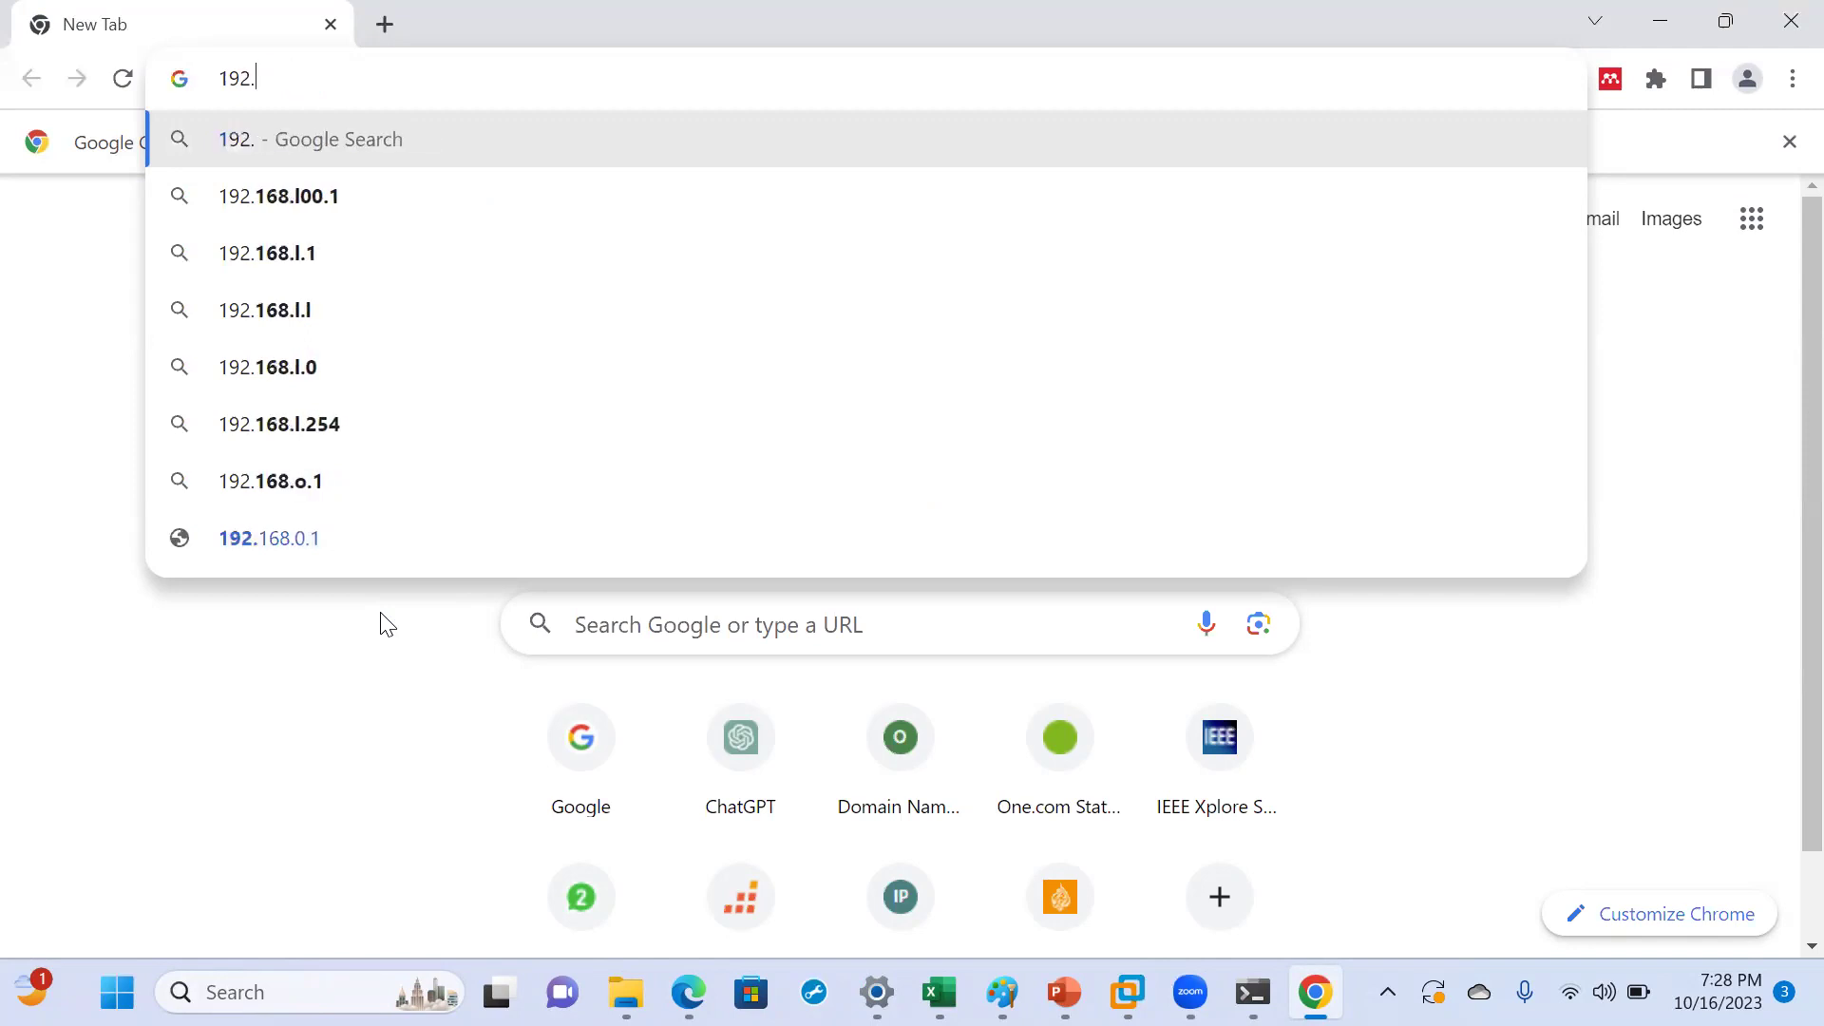
type("ht")
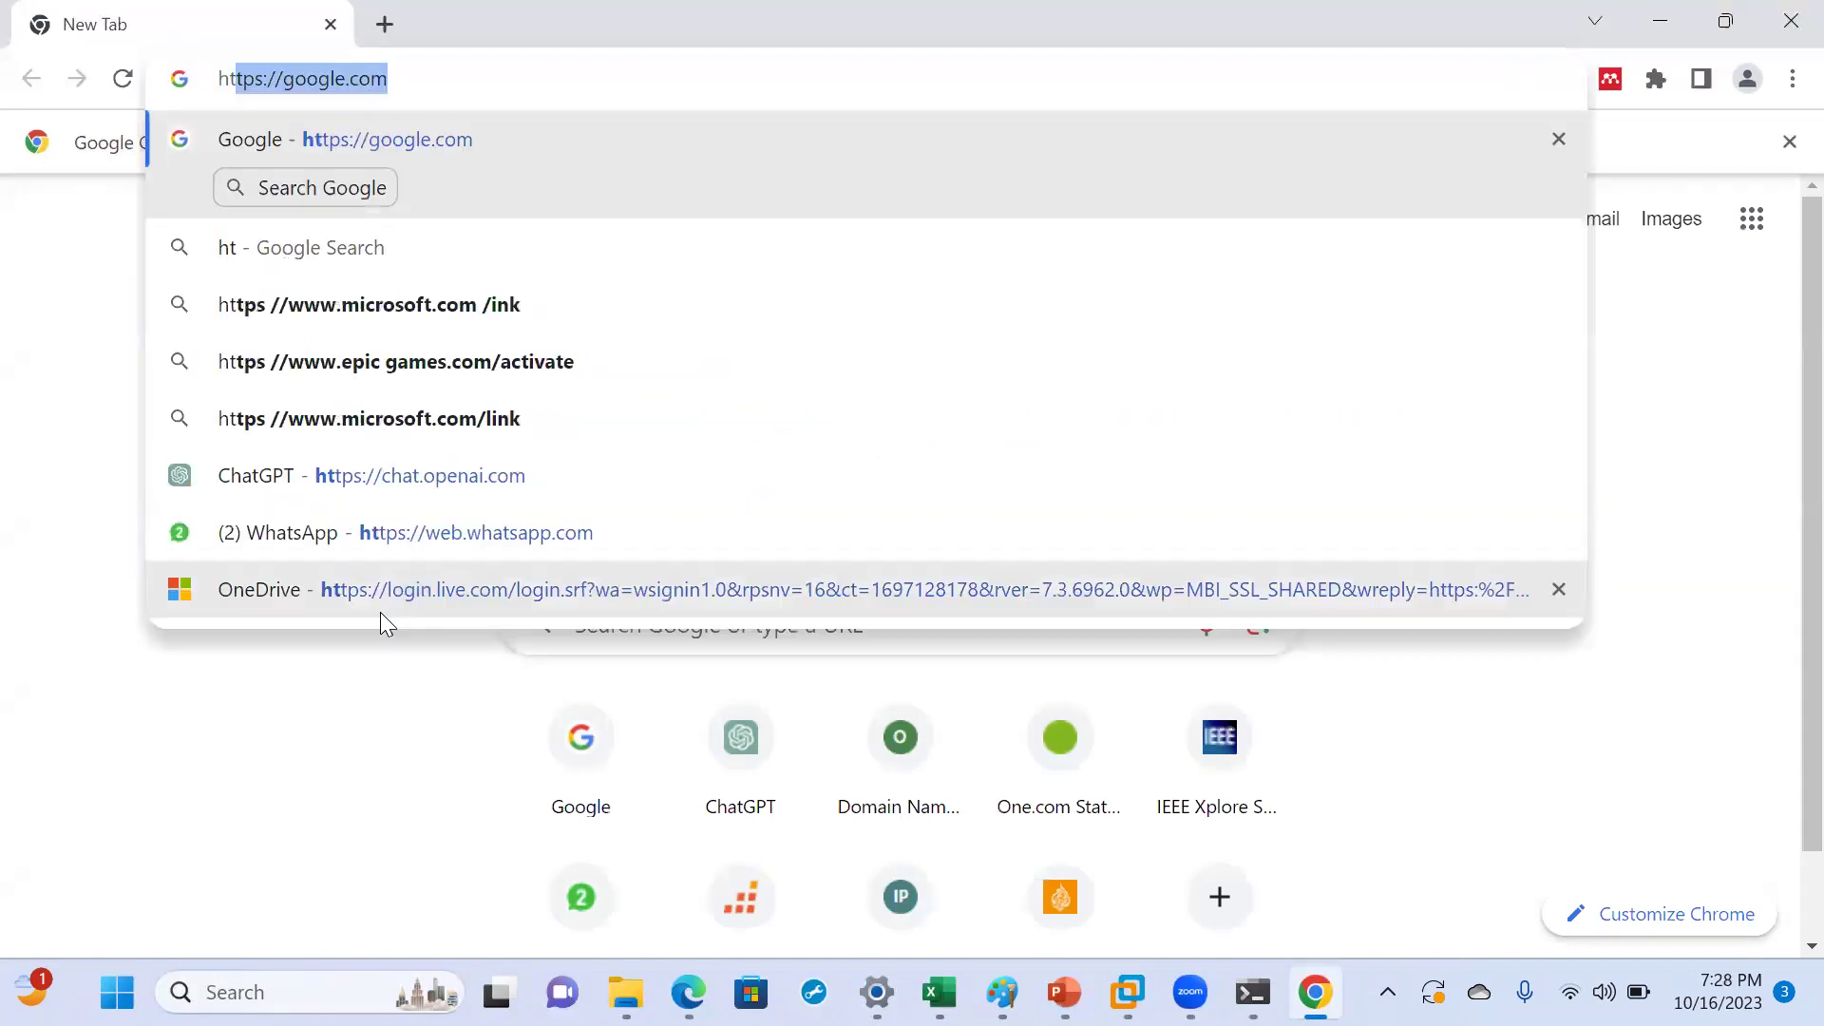
type("tps")
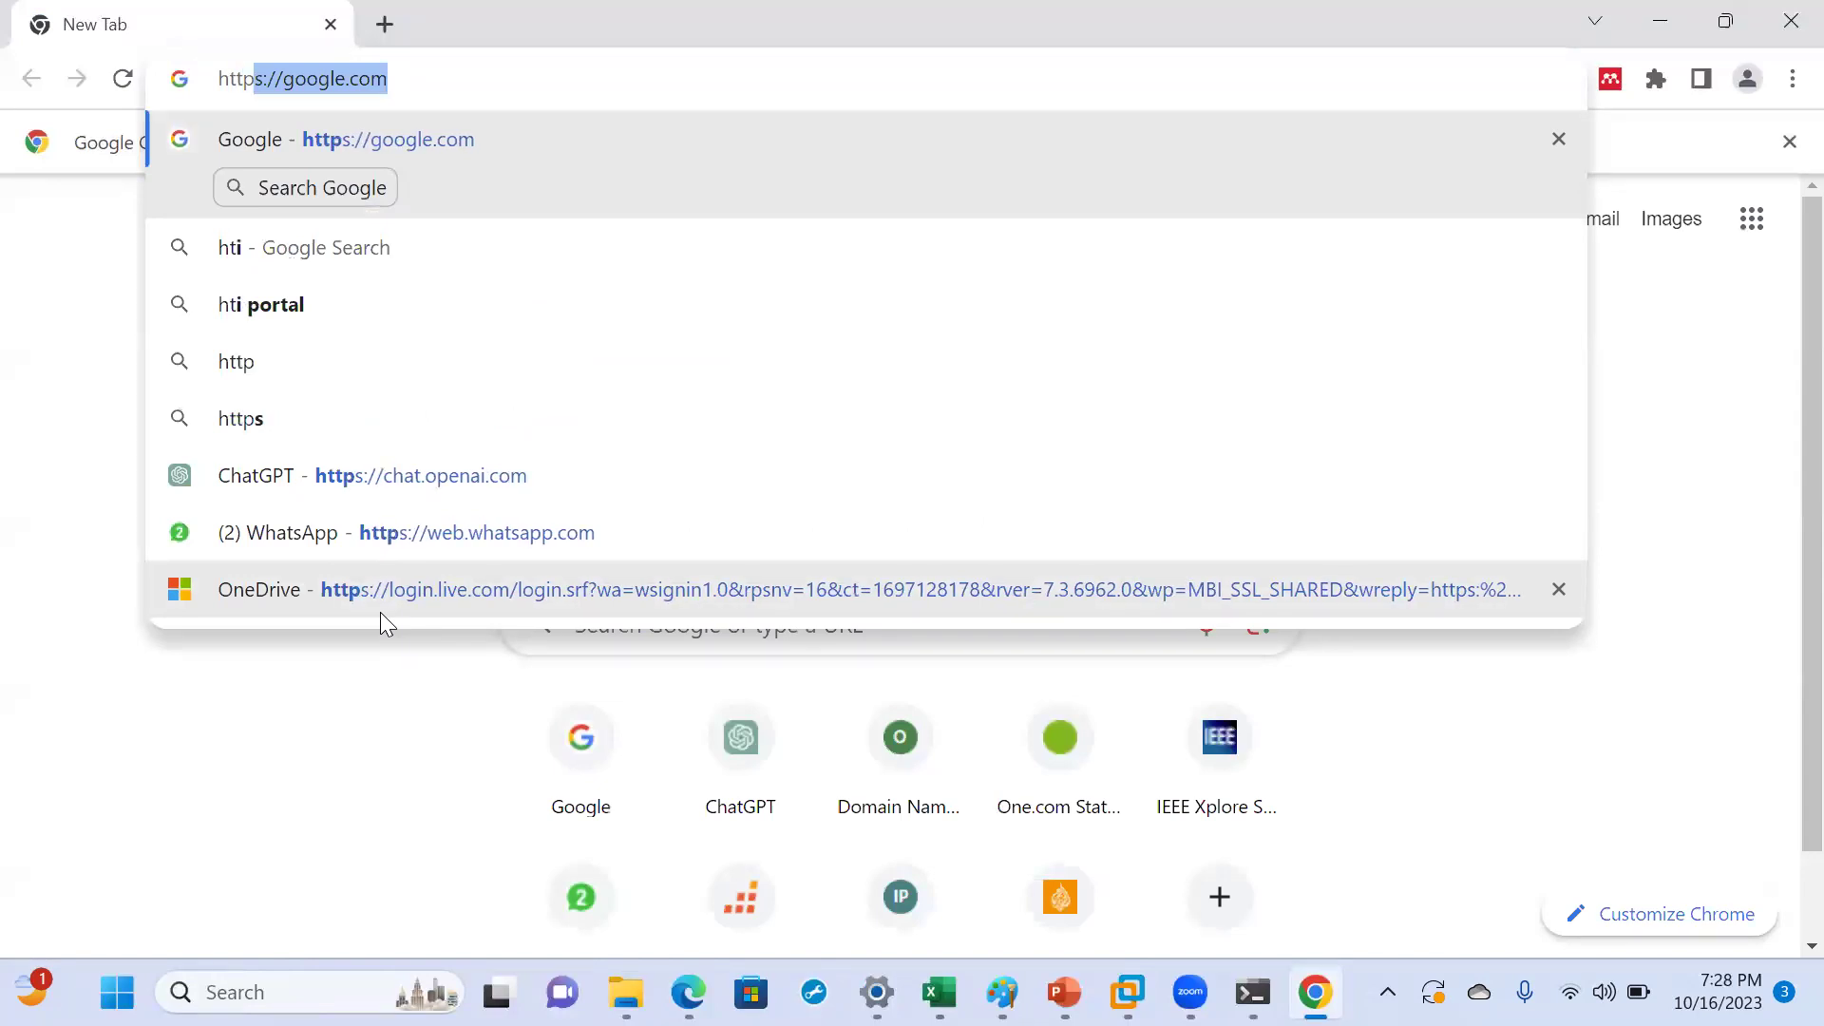
type(":/")
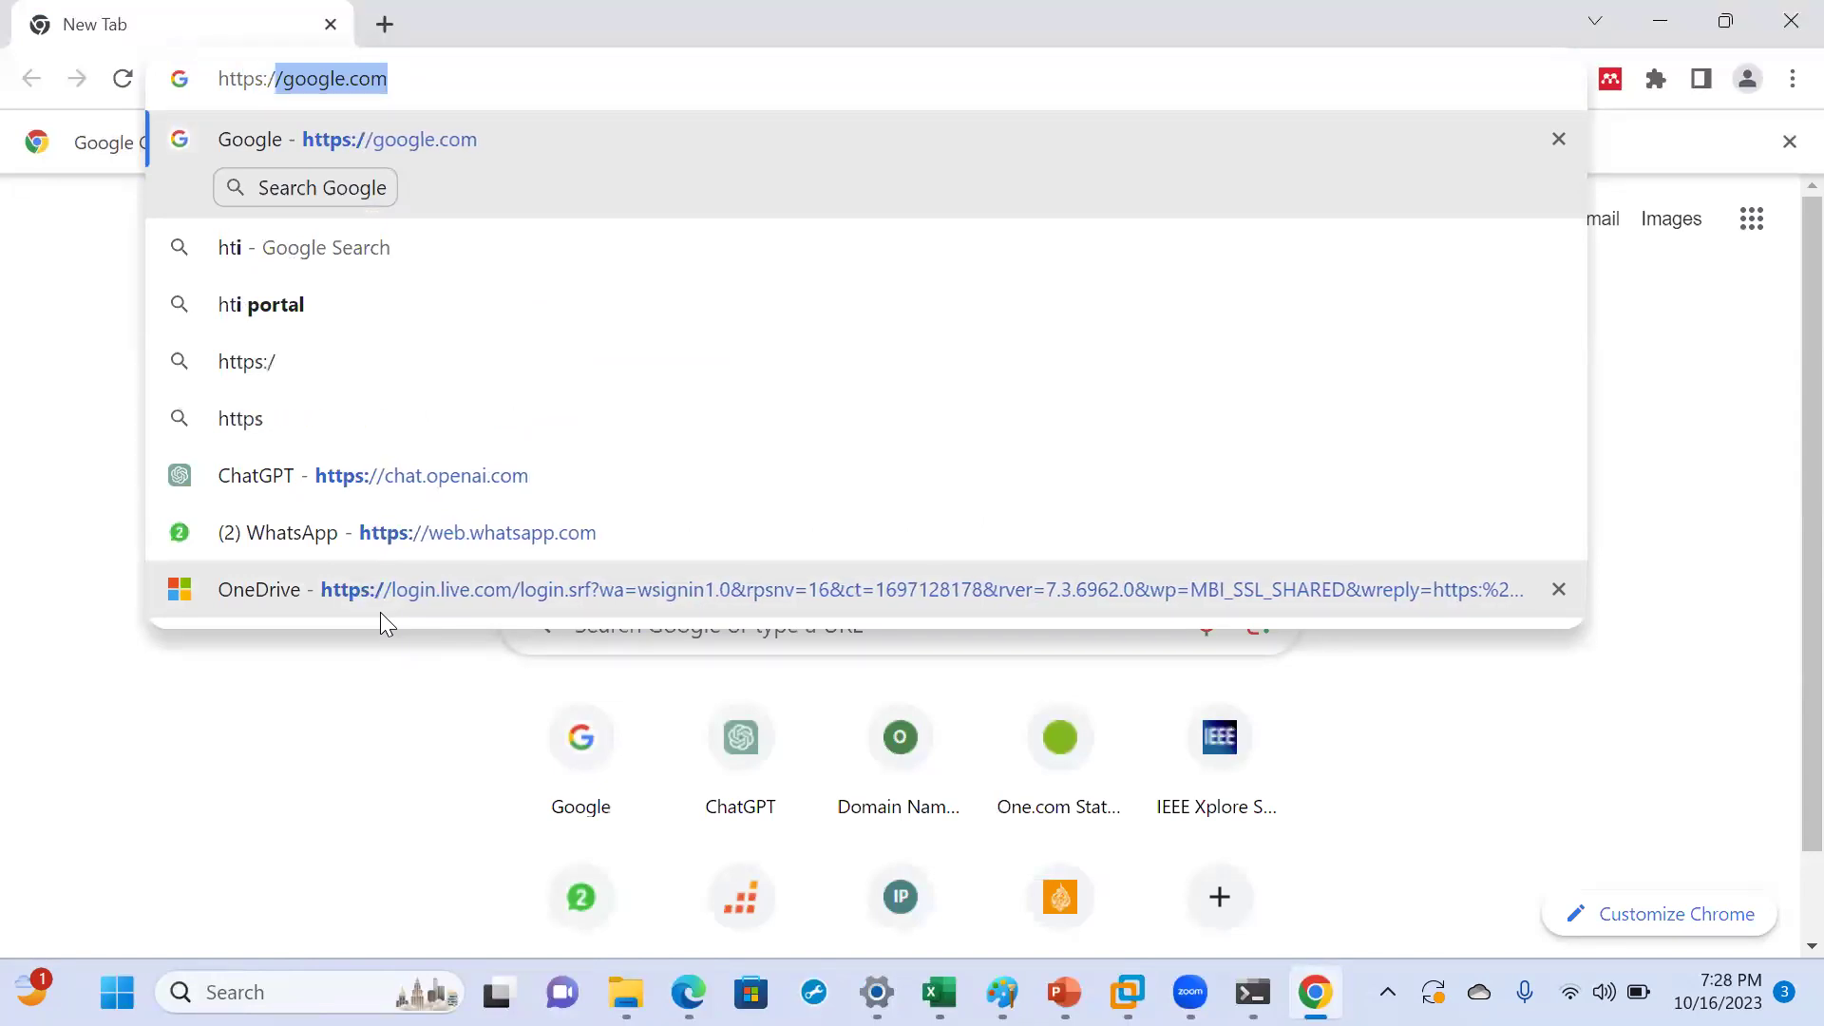
type("/lo")
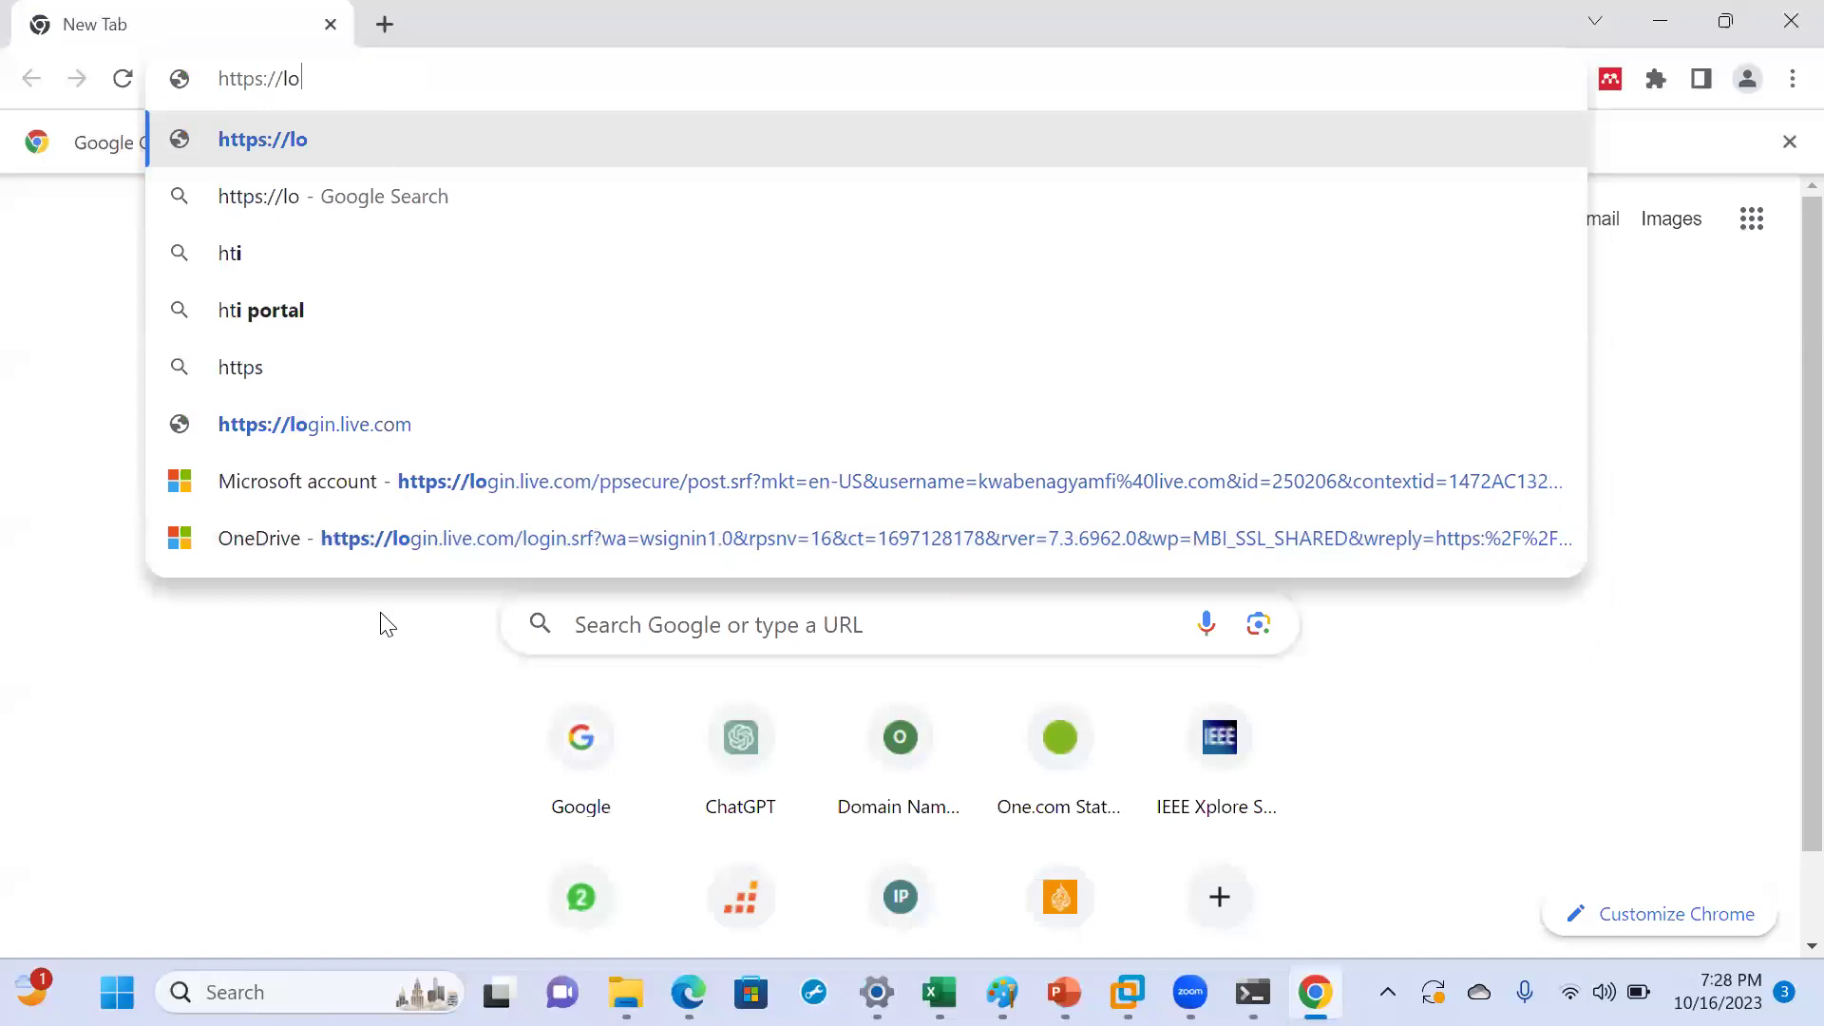
type("cal")
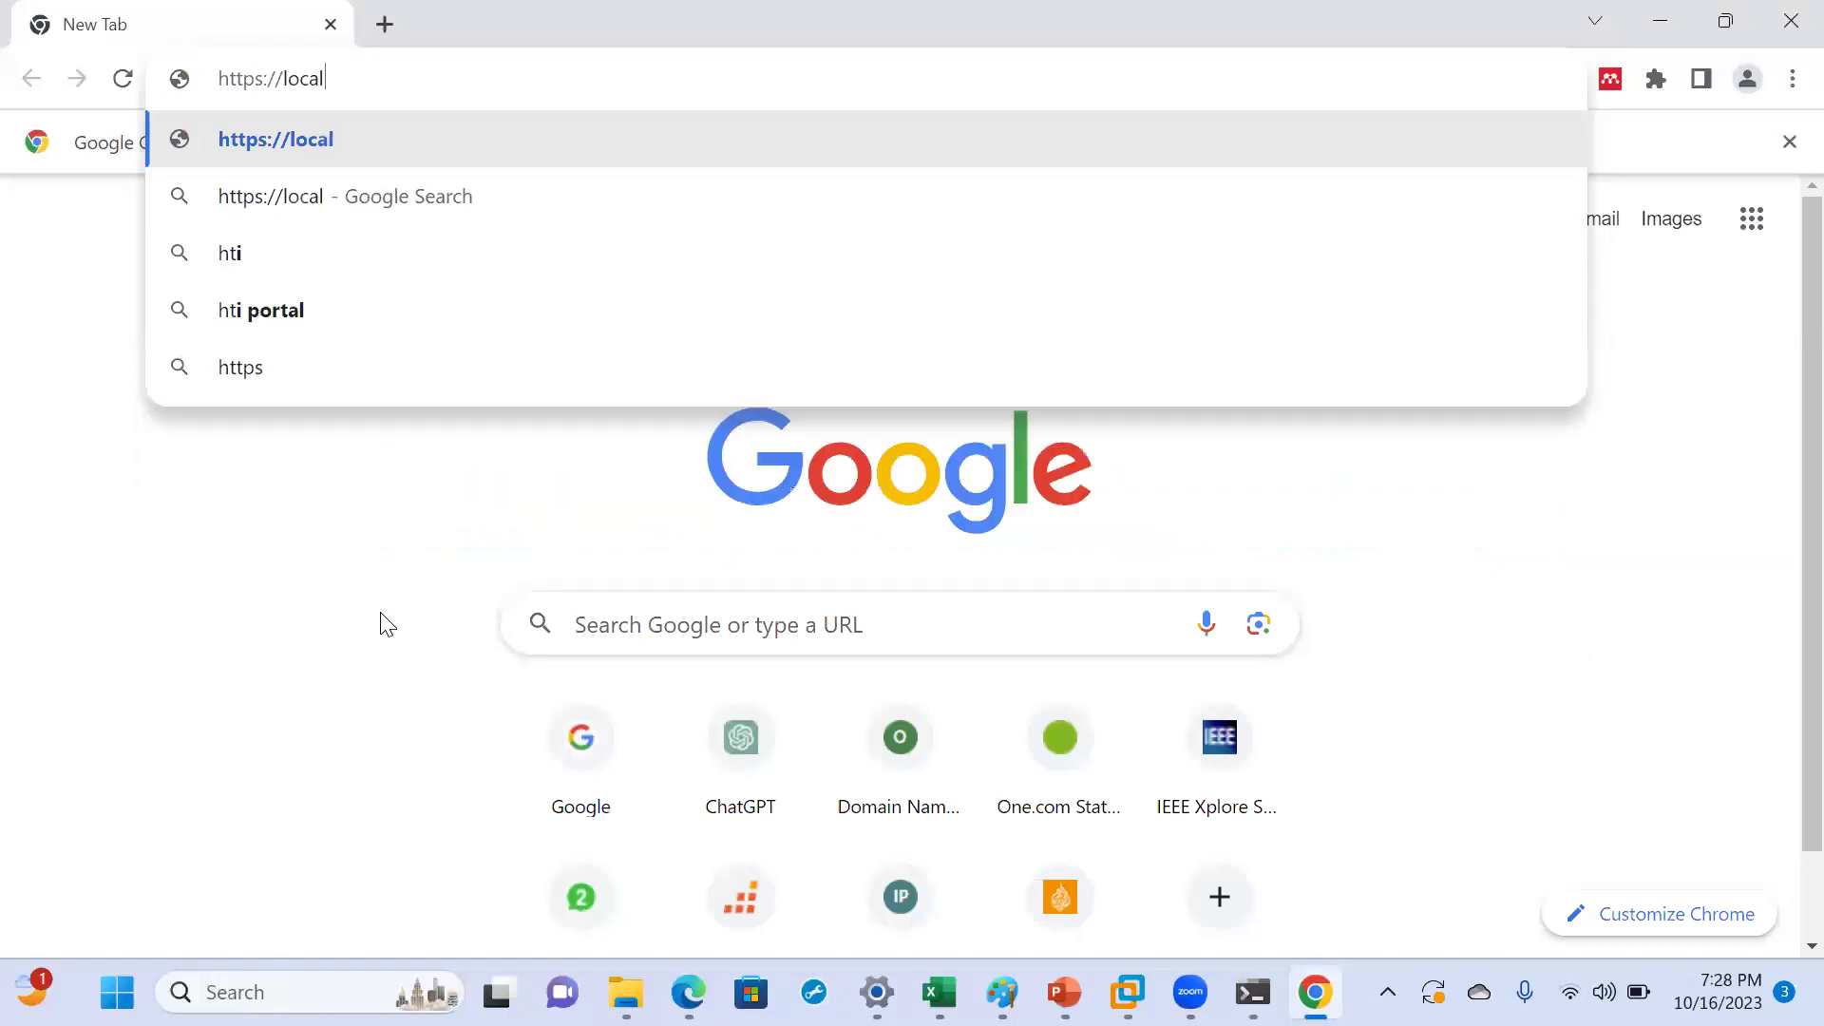
type(".")
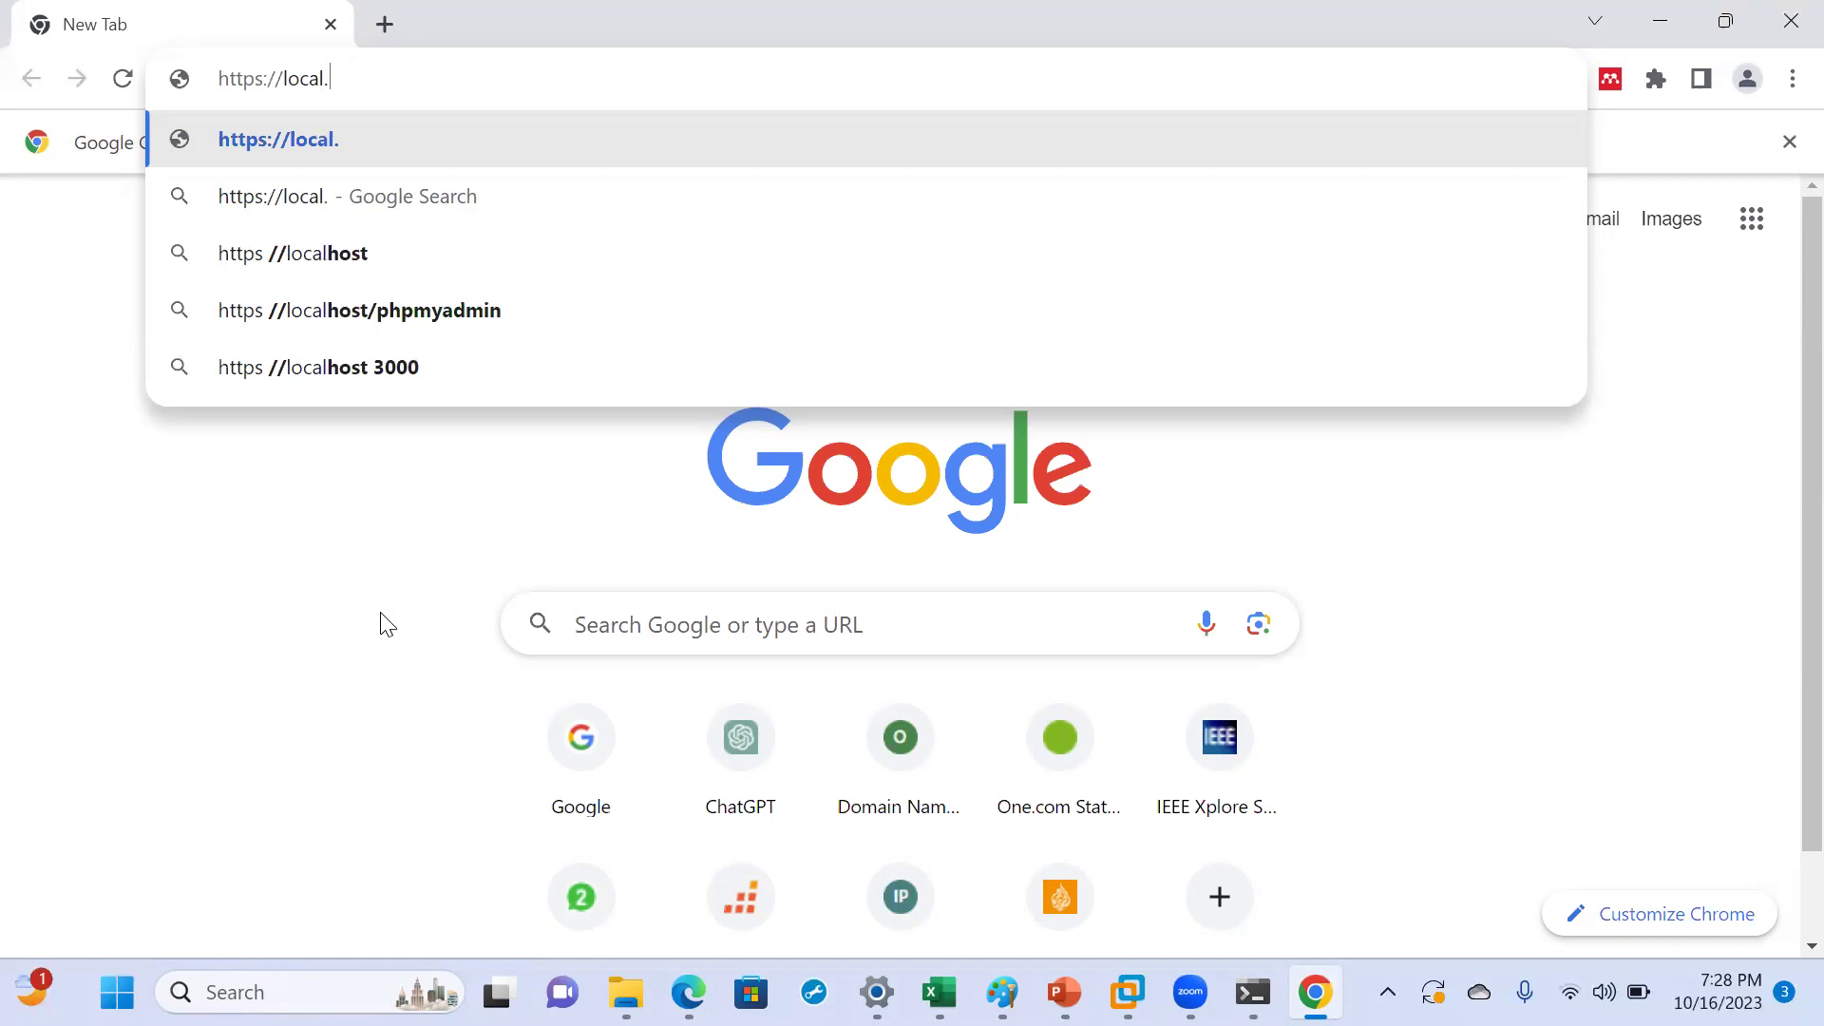
key("BackSpace")
type("host:888")
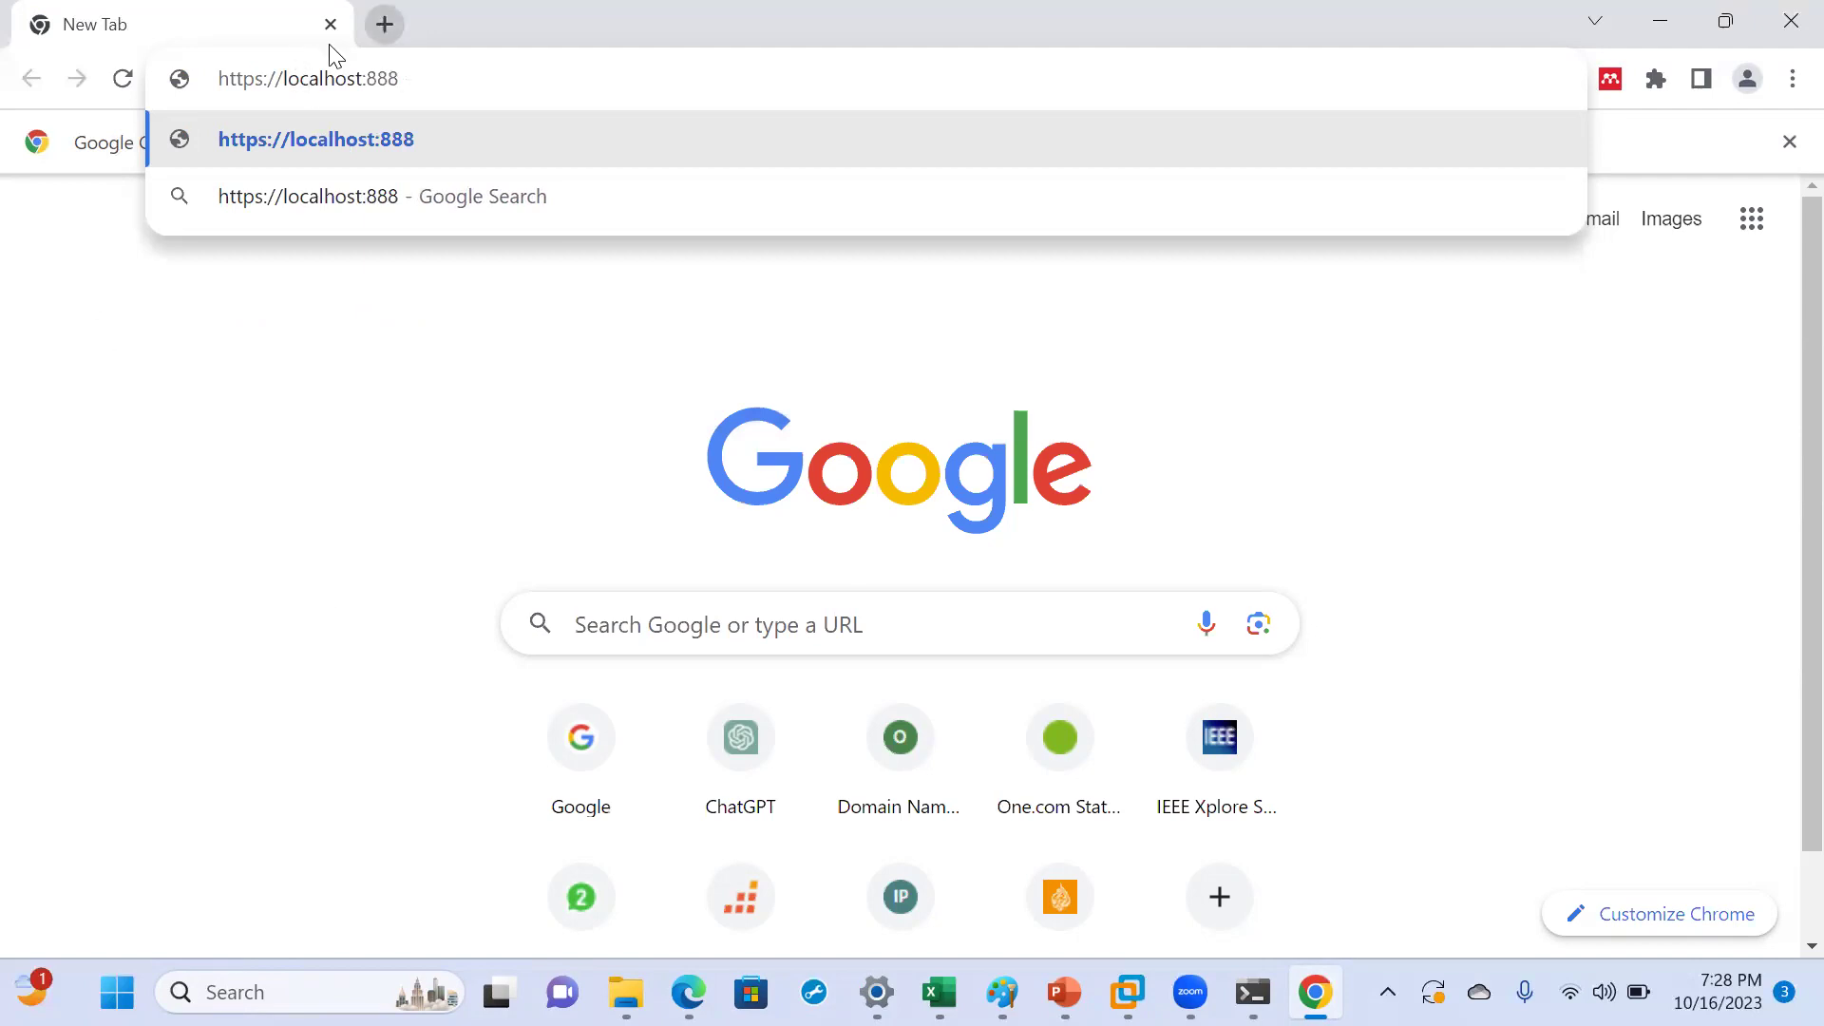
Open Google in a new browser tab and search for "port used by nessus".
key("ctrl+t")
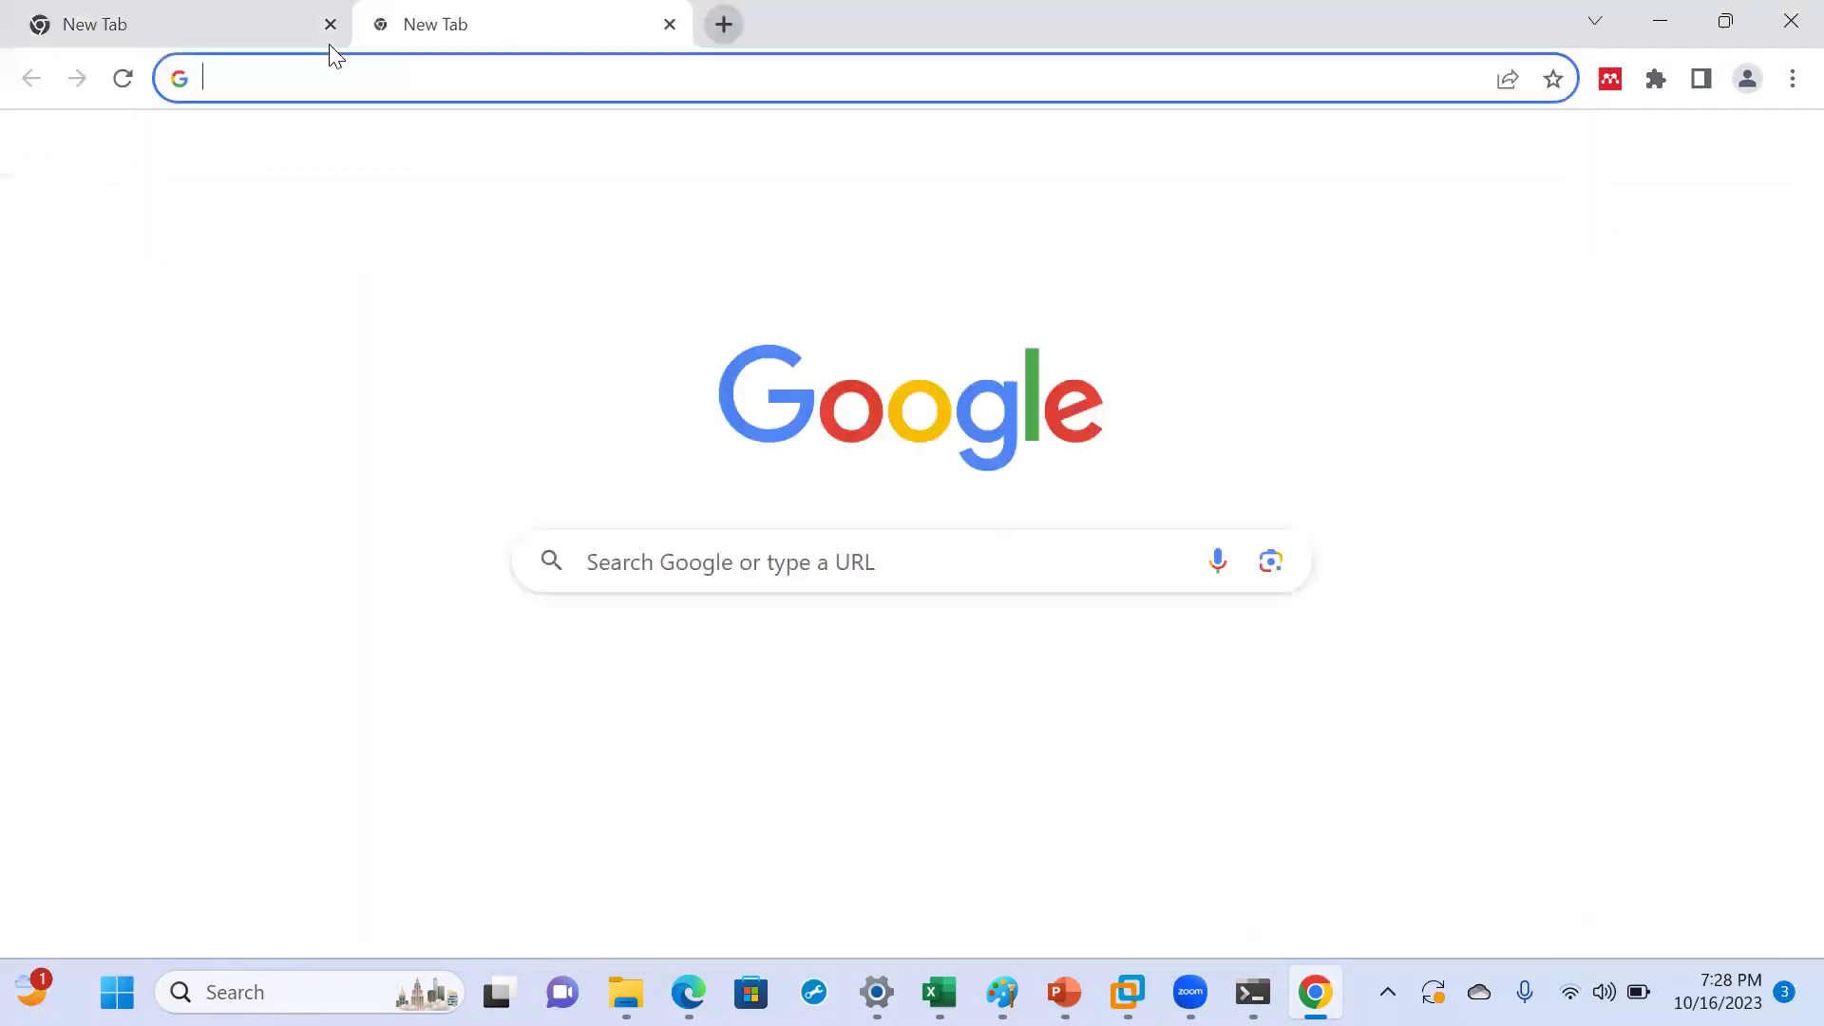
type("g")
key("Return")
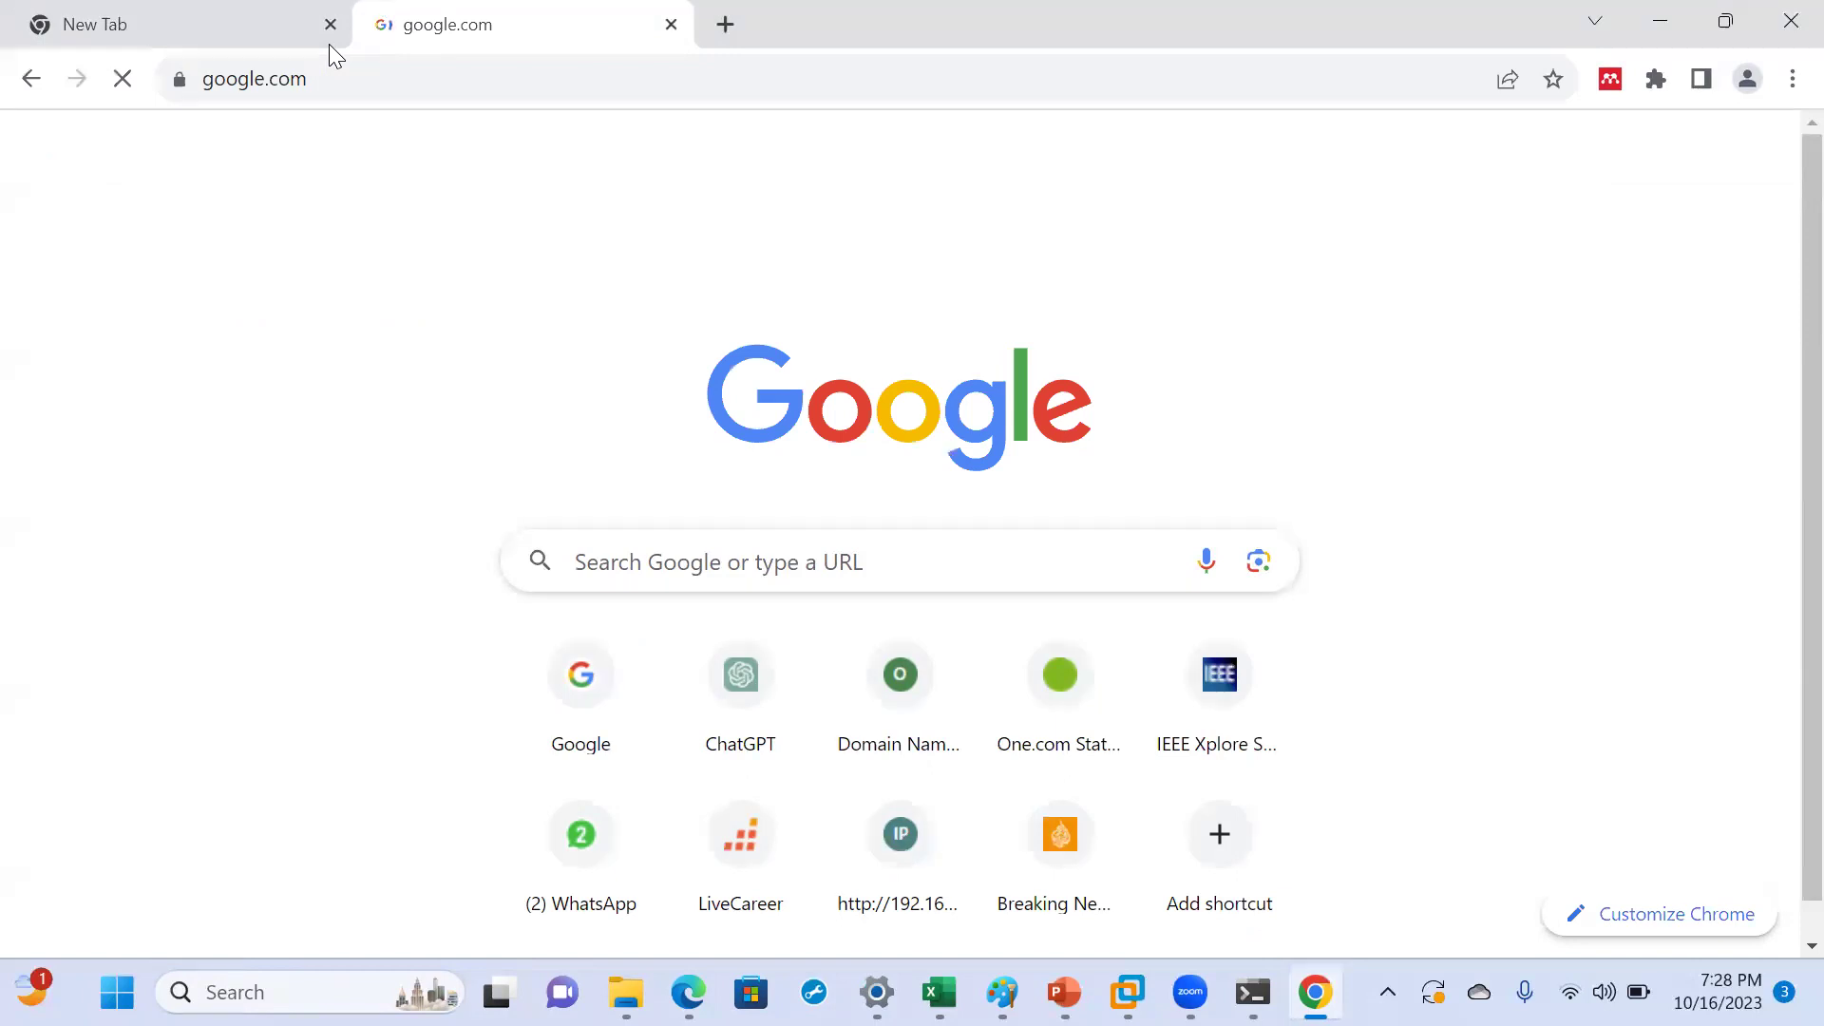
type("port used by nessus")
key("Return")
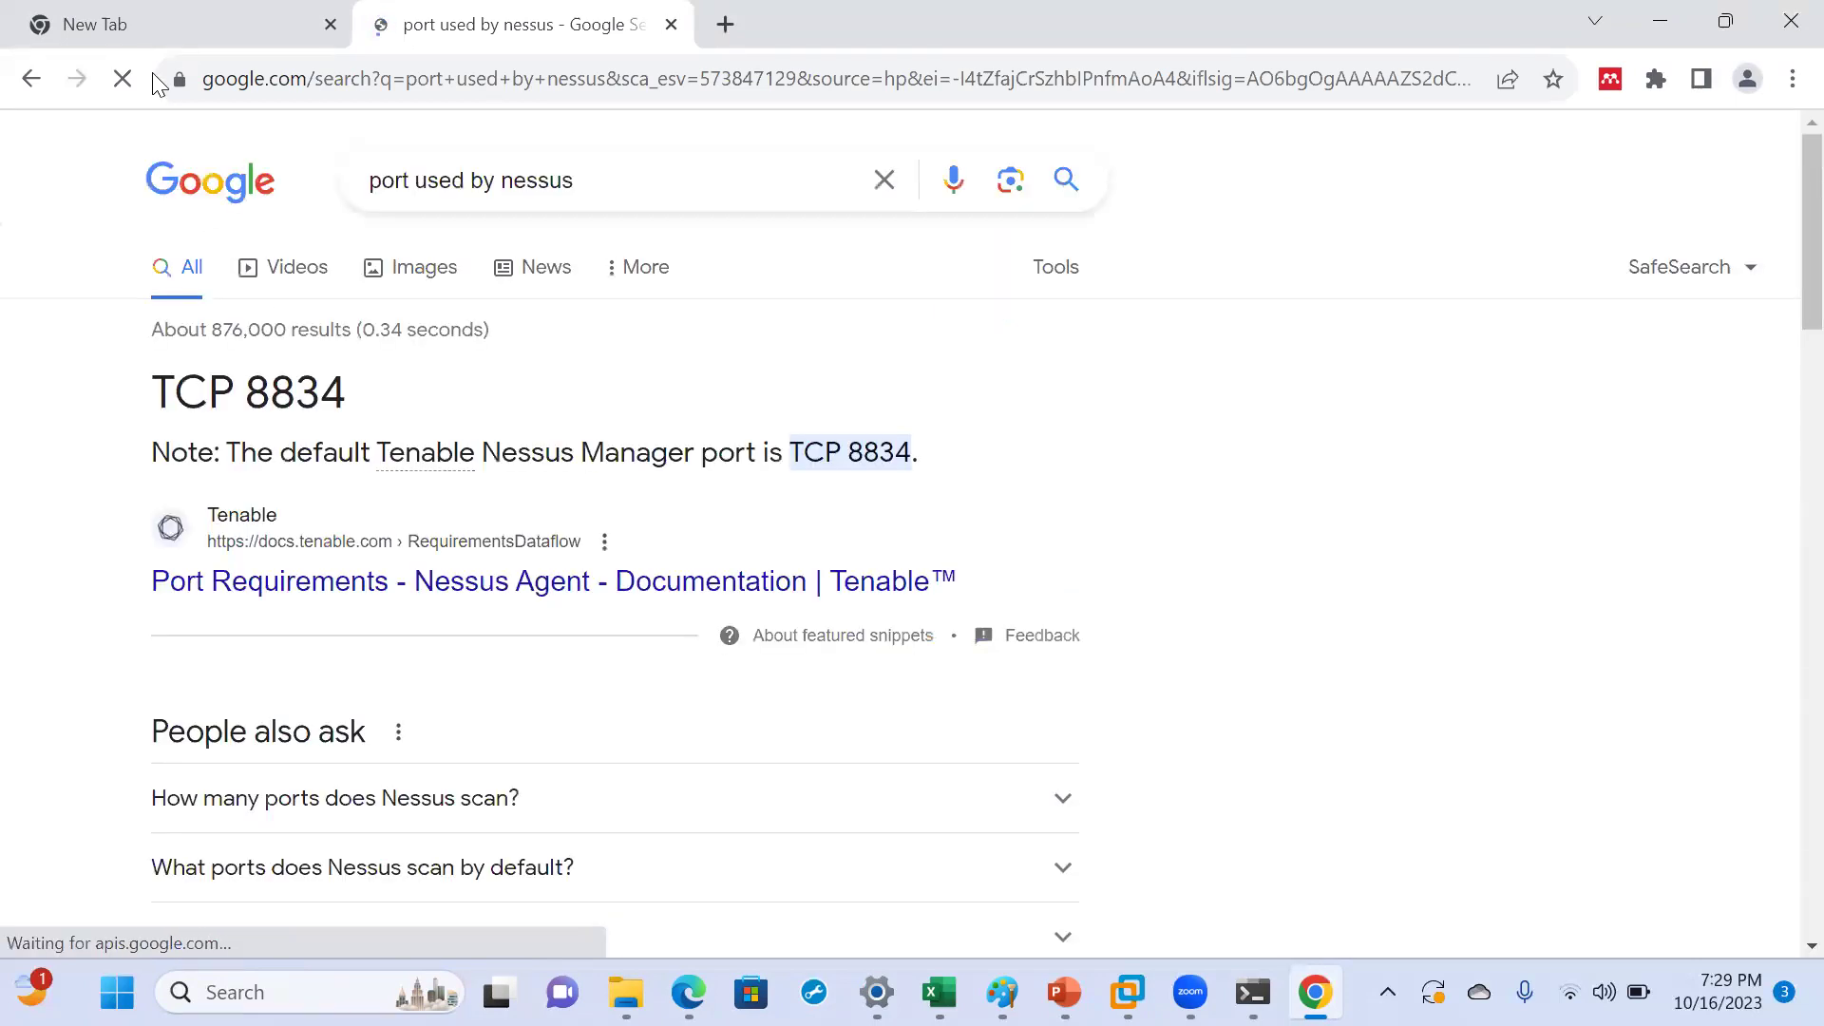
left_click(152, 21)
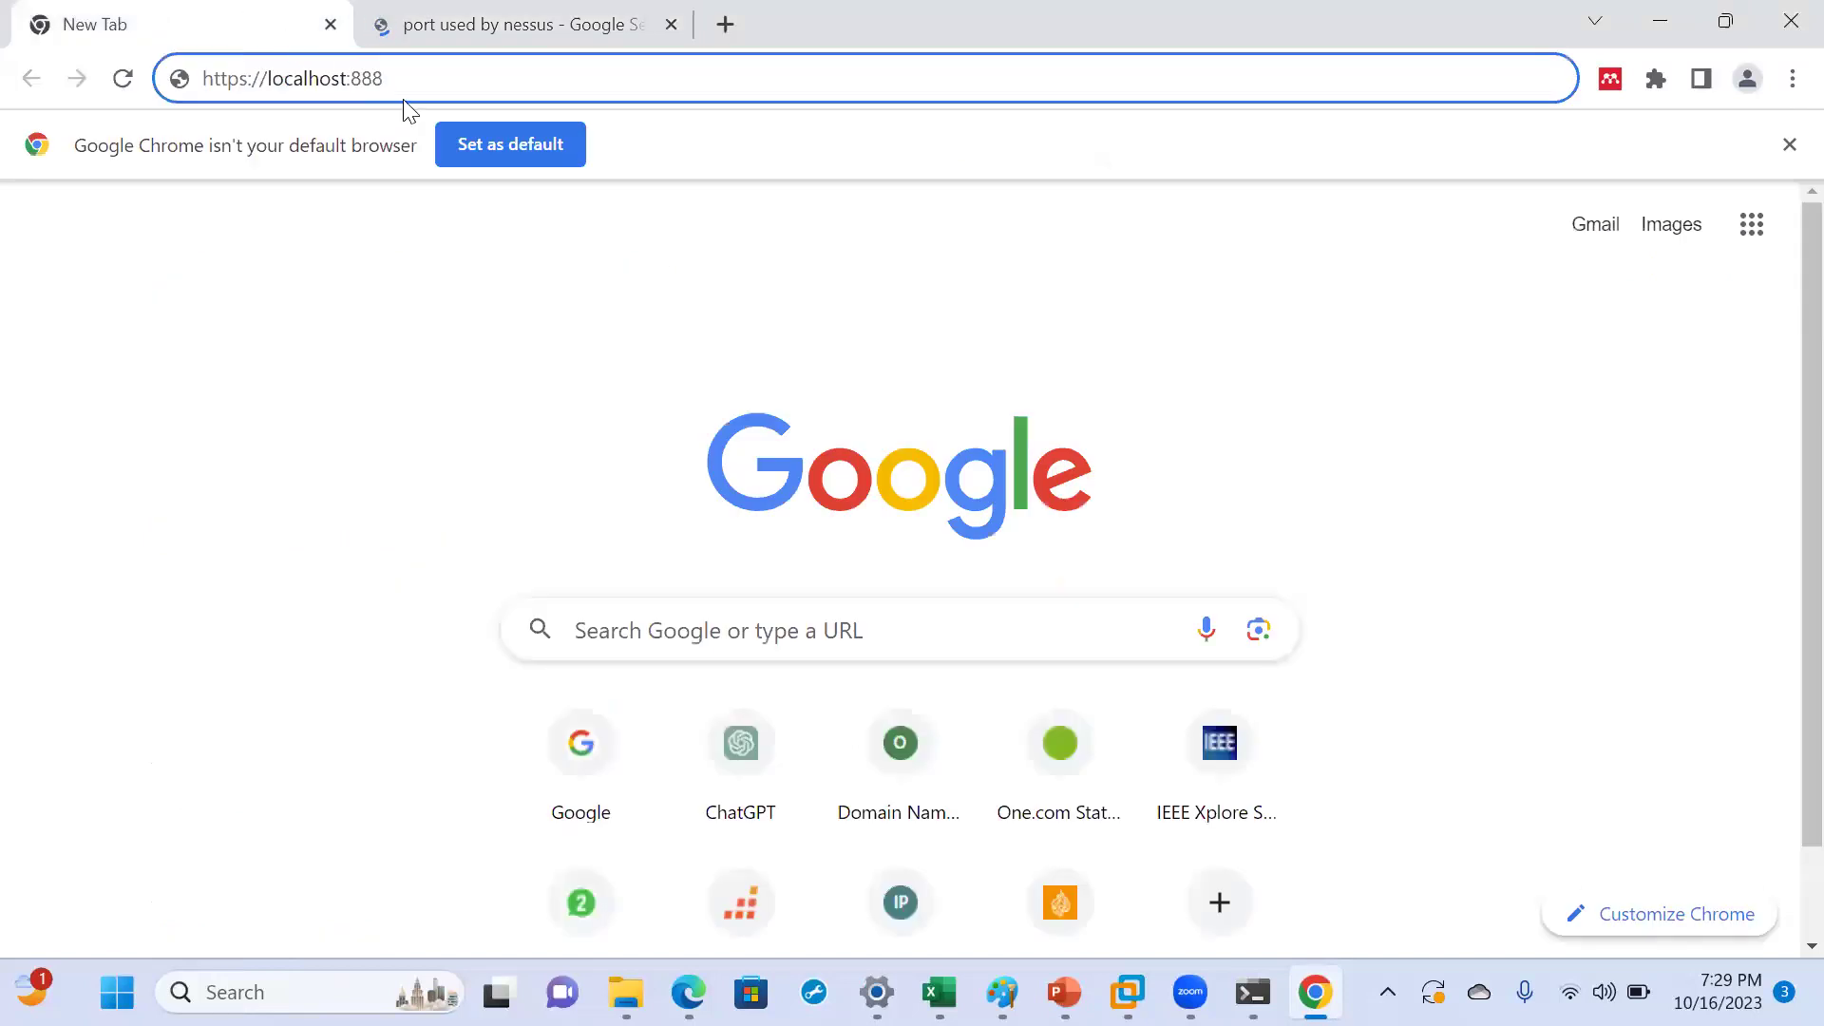
type("4")
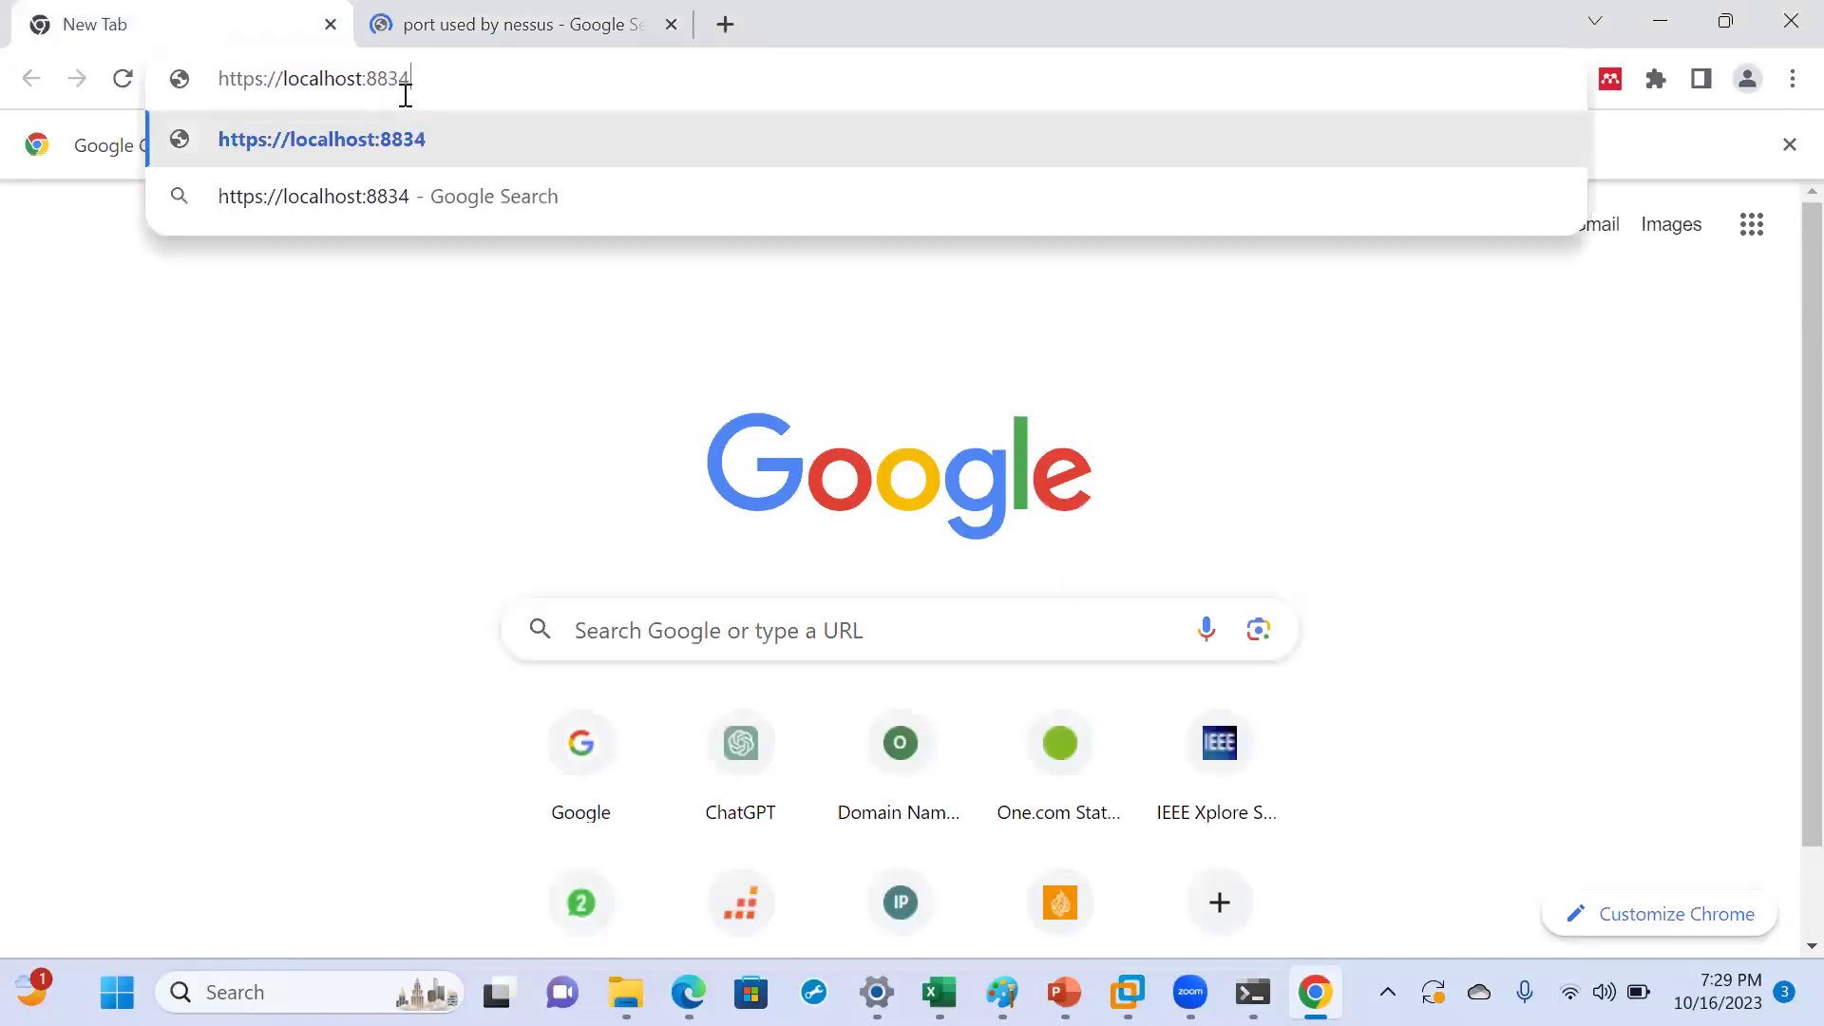
key("Return")
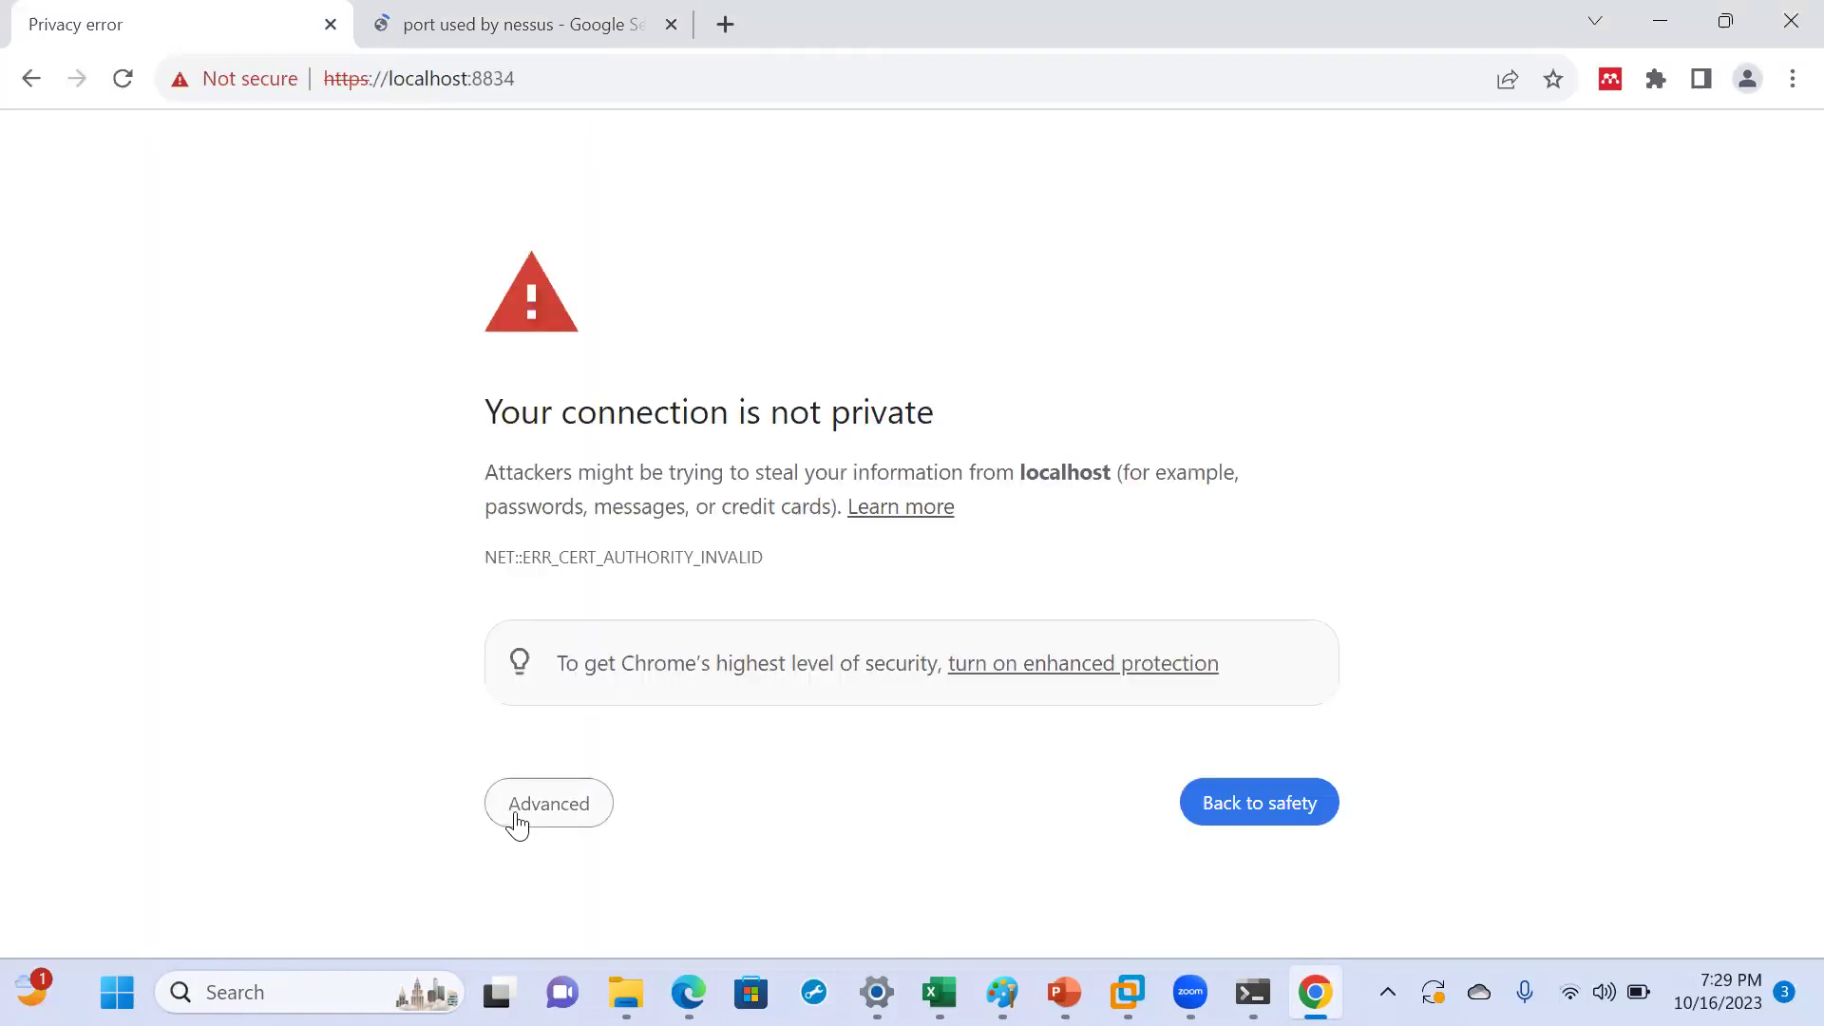
left_click(517, 825)
scroll(551, 835, "down", 1)
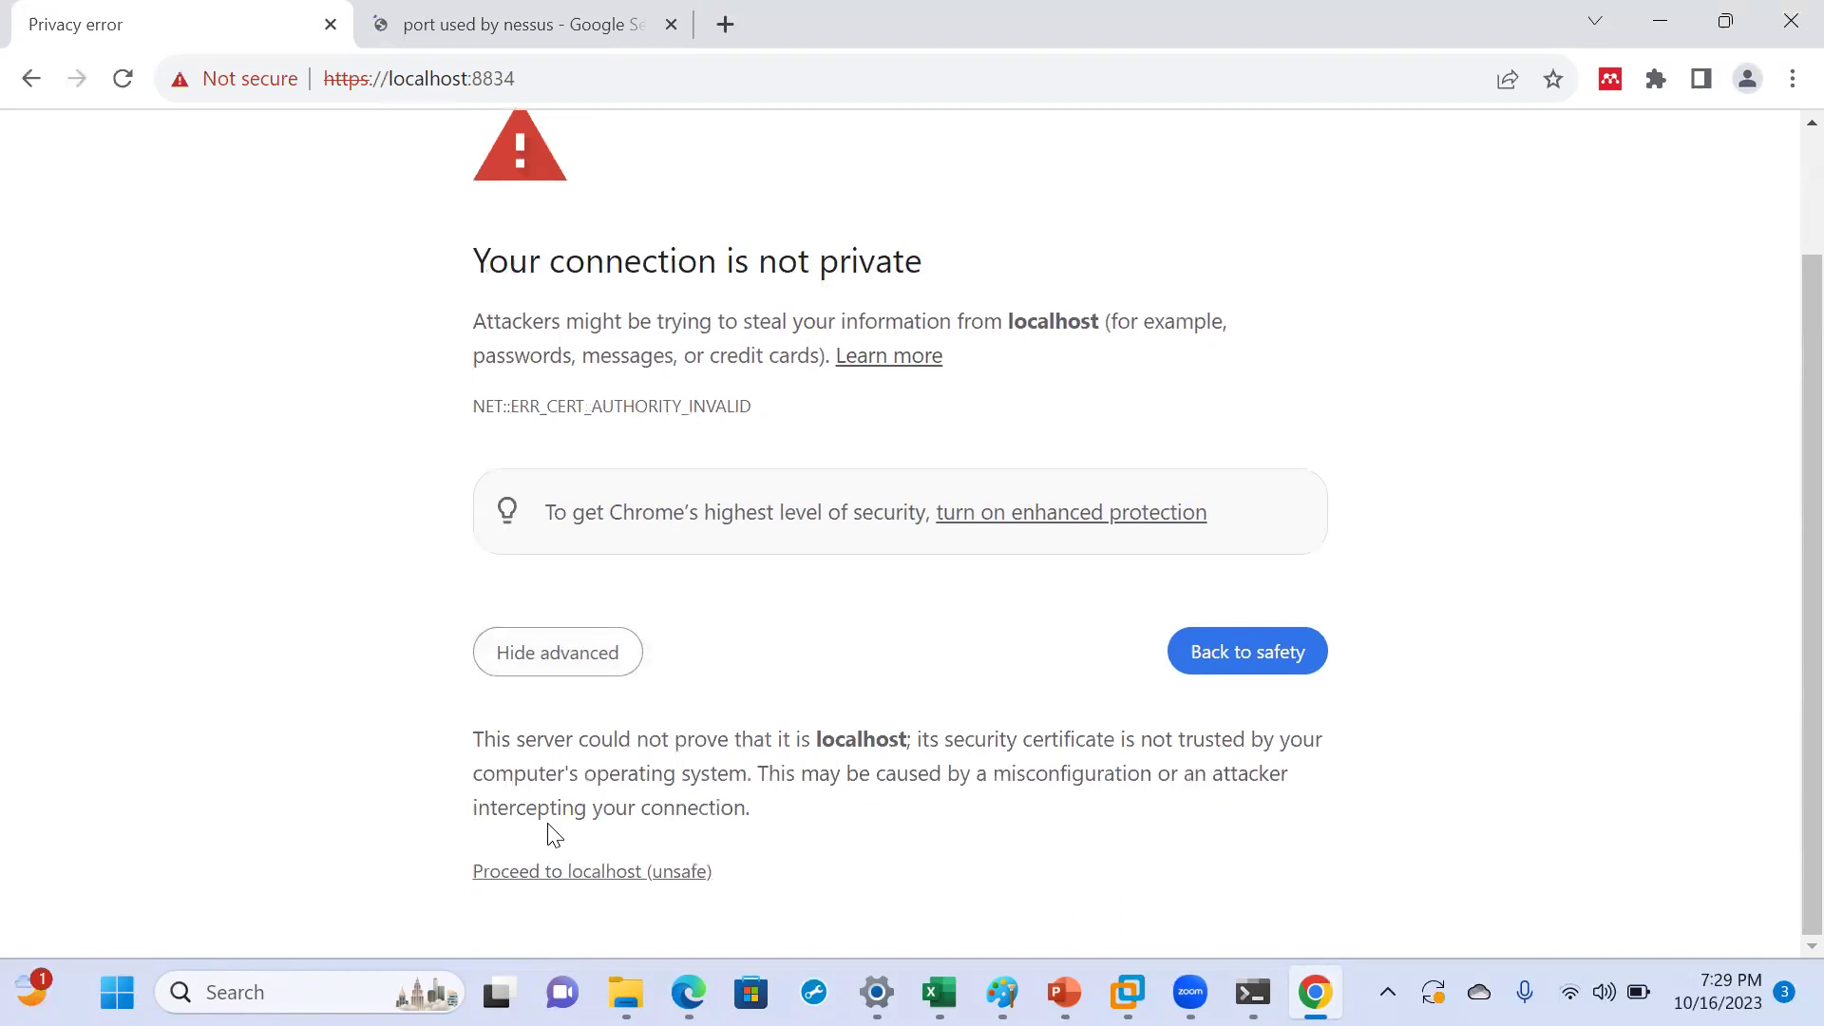
left_click(556, 874)
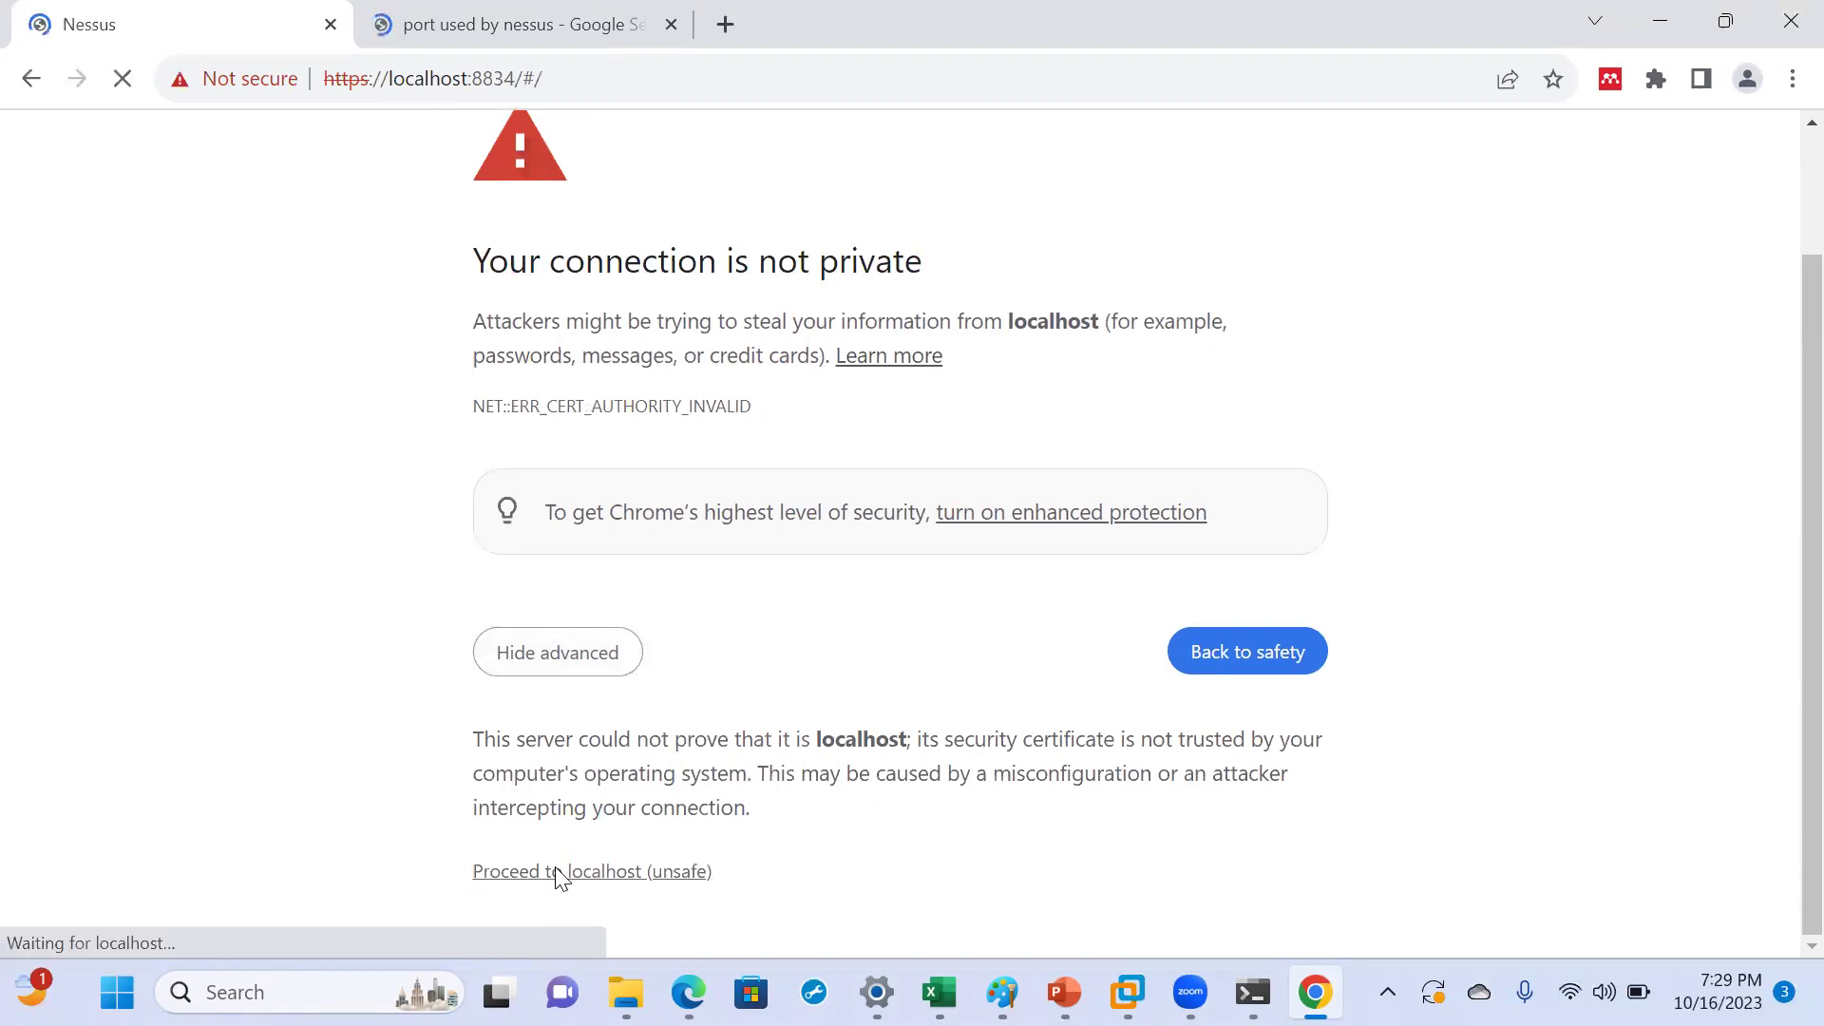
Try to sign in to Nessus Essentials with the account username and password.
type("louis")
key("Tab")
type("••••••••••••")
key("Return")
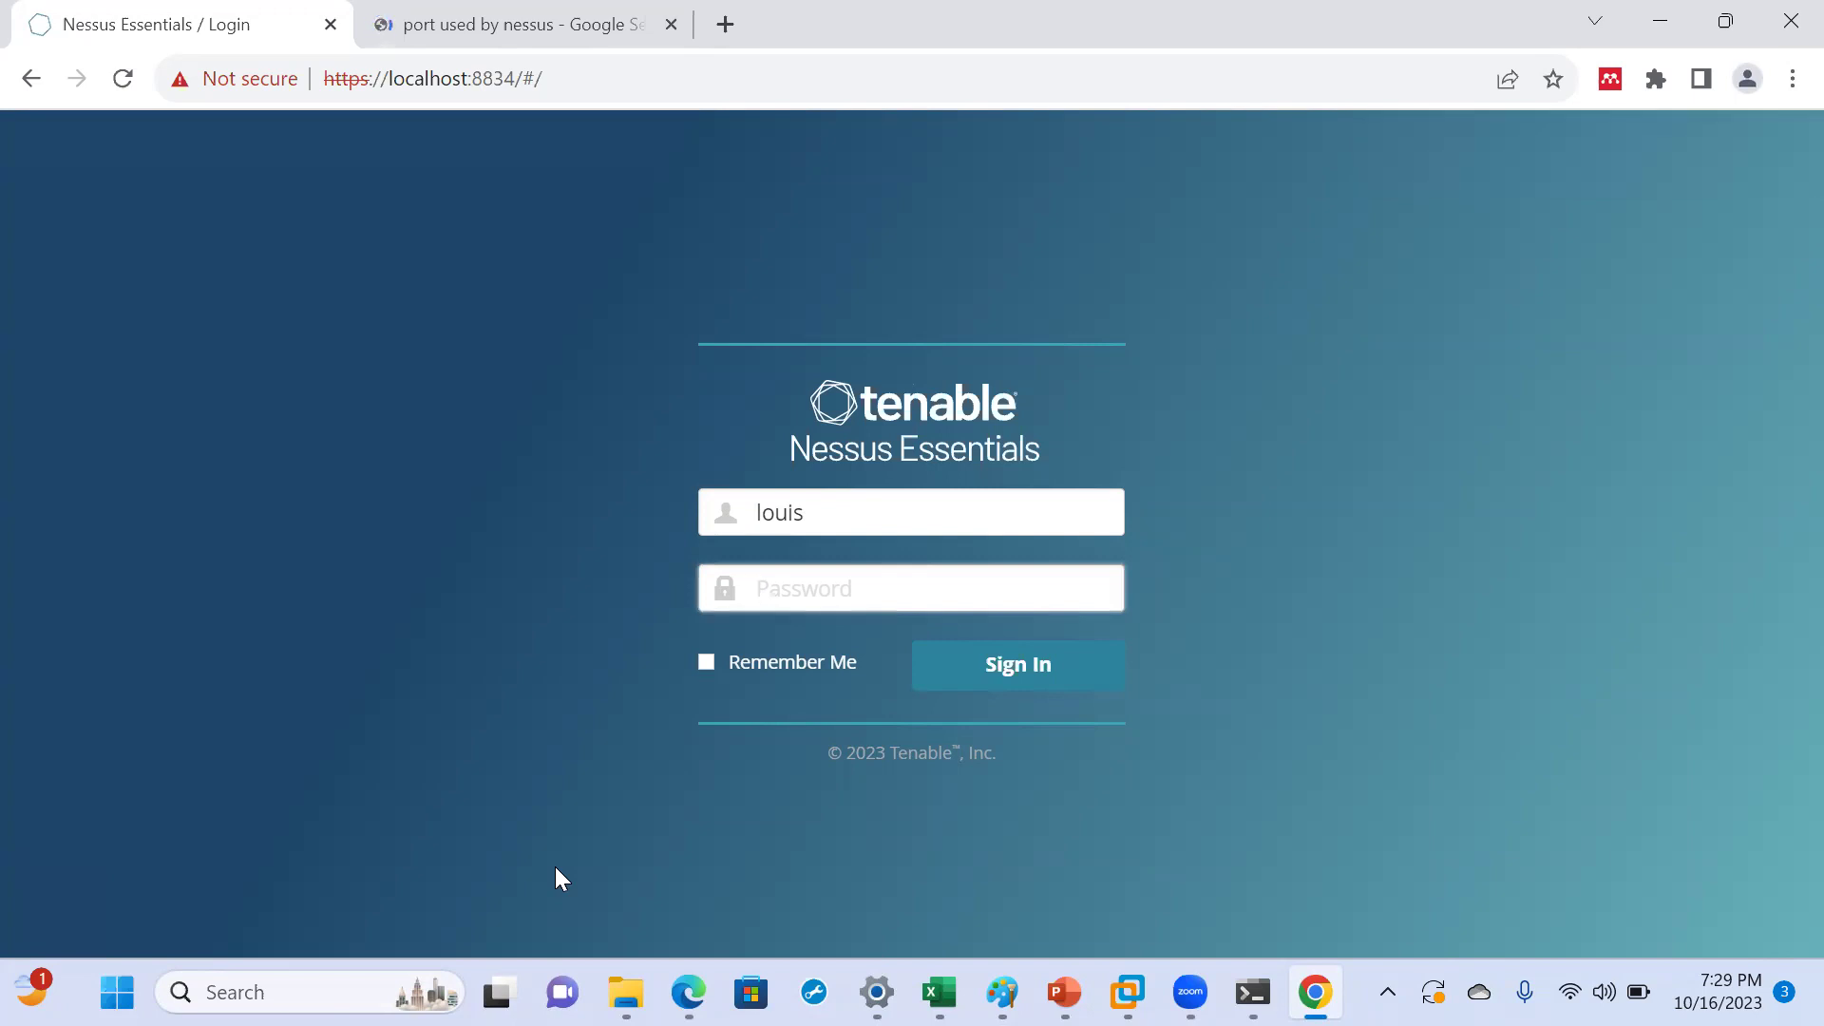
Re-enter the account password until the sign-in to Nessus Essentials goes through.
type("••••••••••••")
key("Return")
type("••••••••")
key("Return")
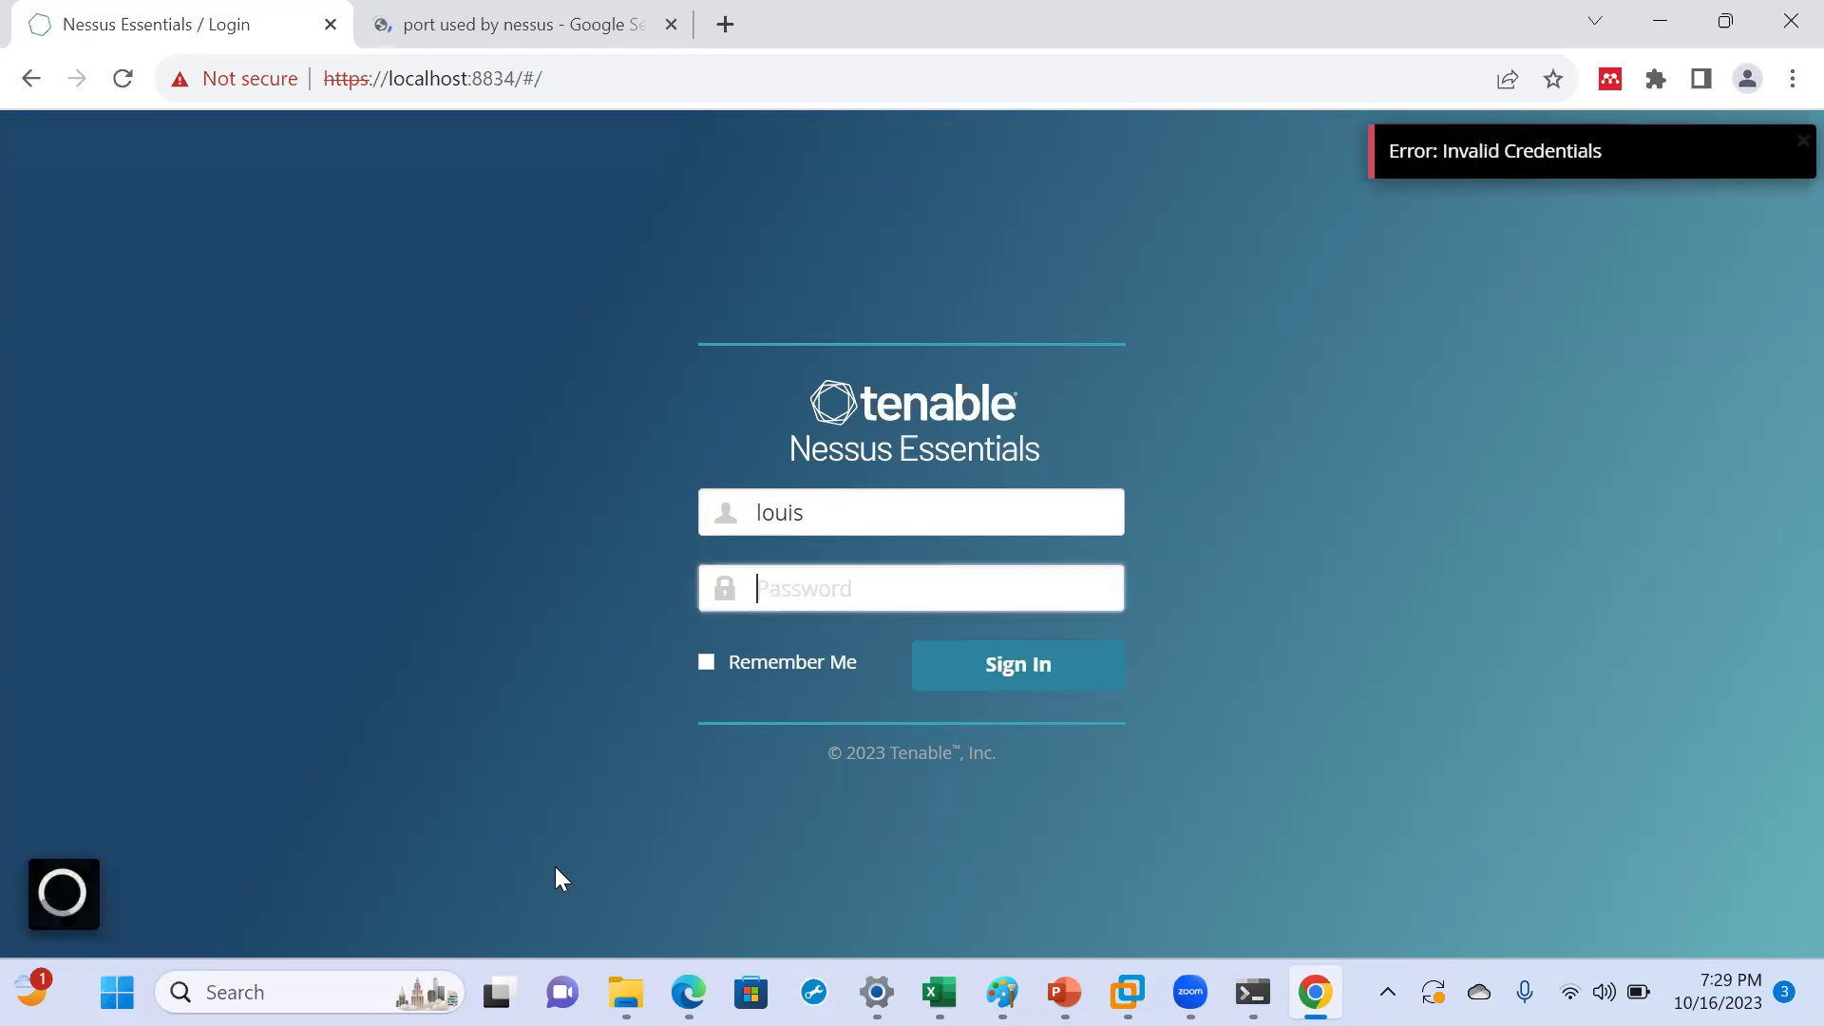
type("•••••••••••••")
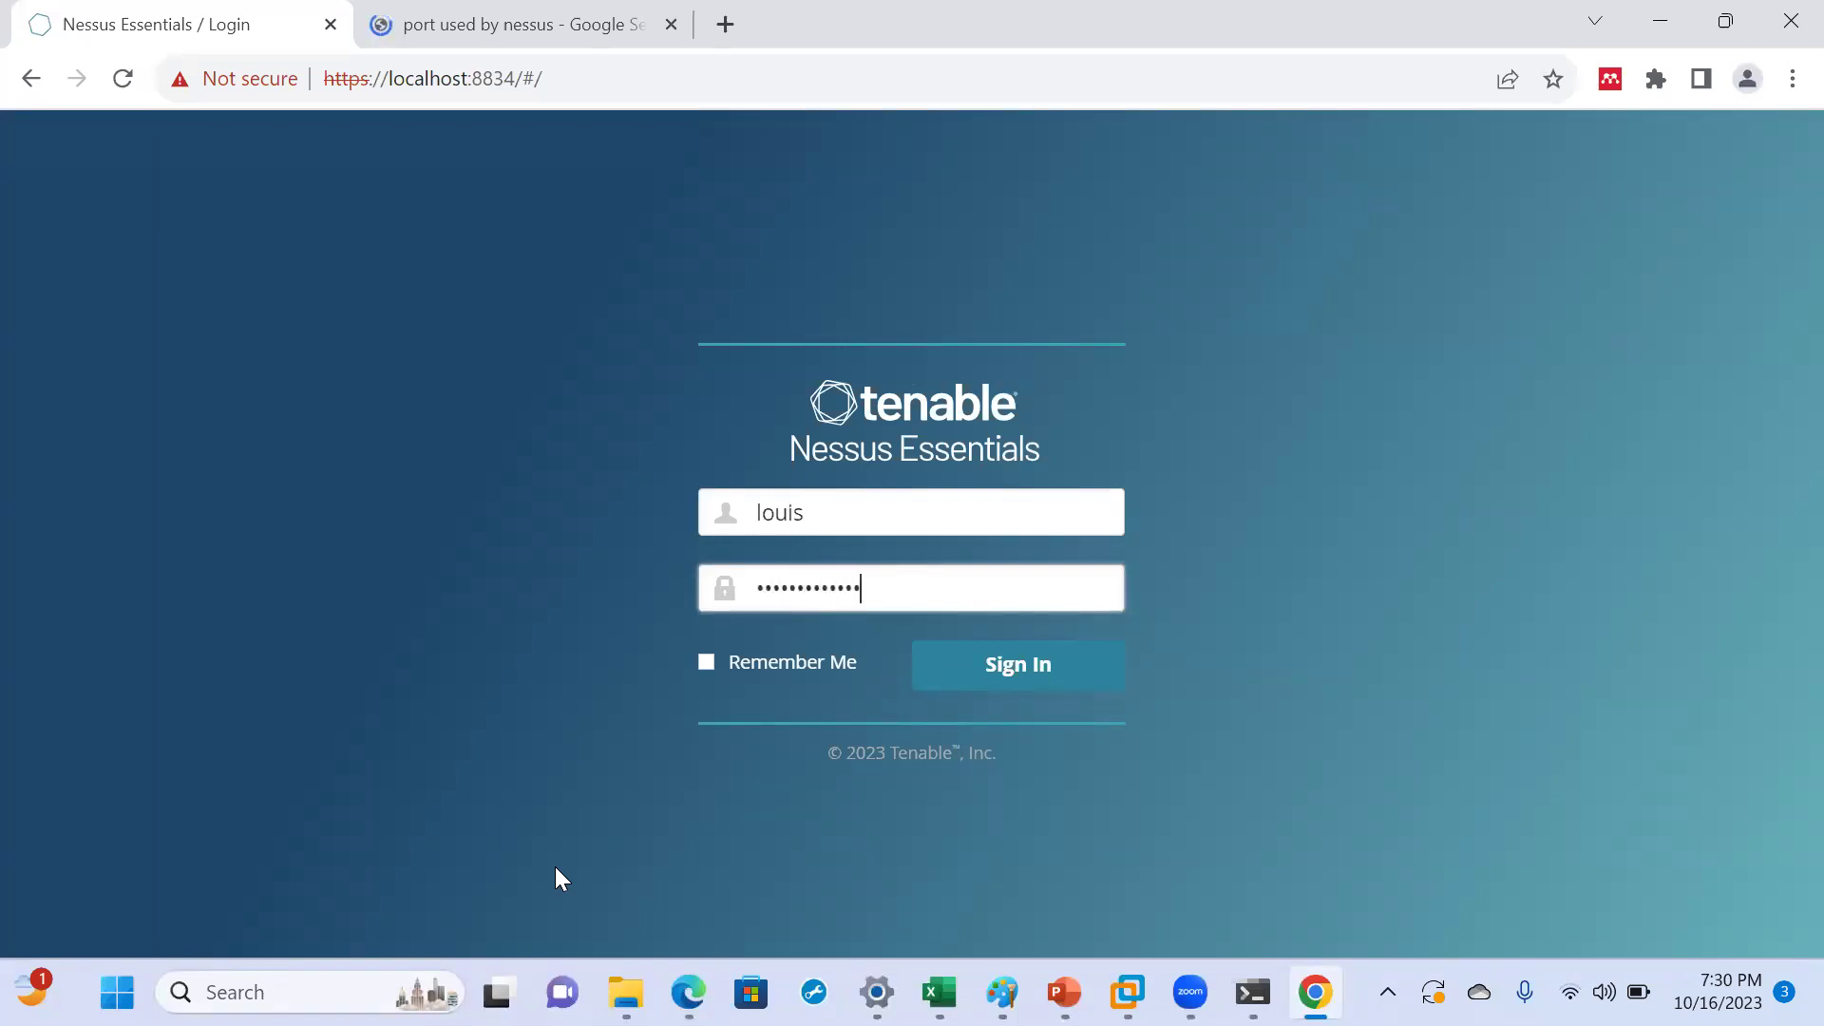
key("Return")
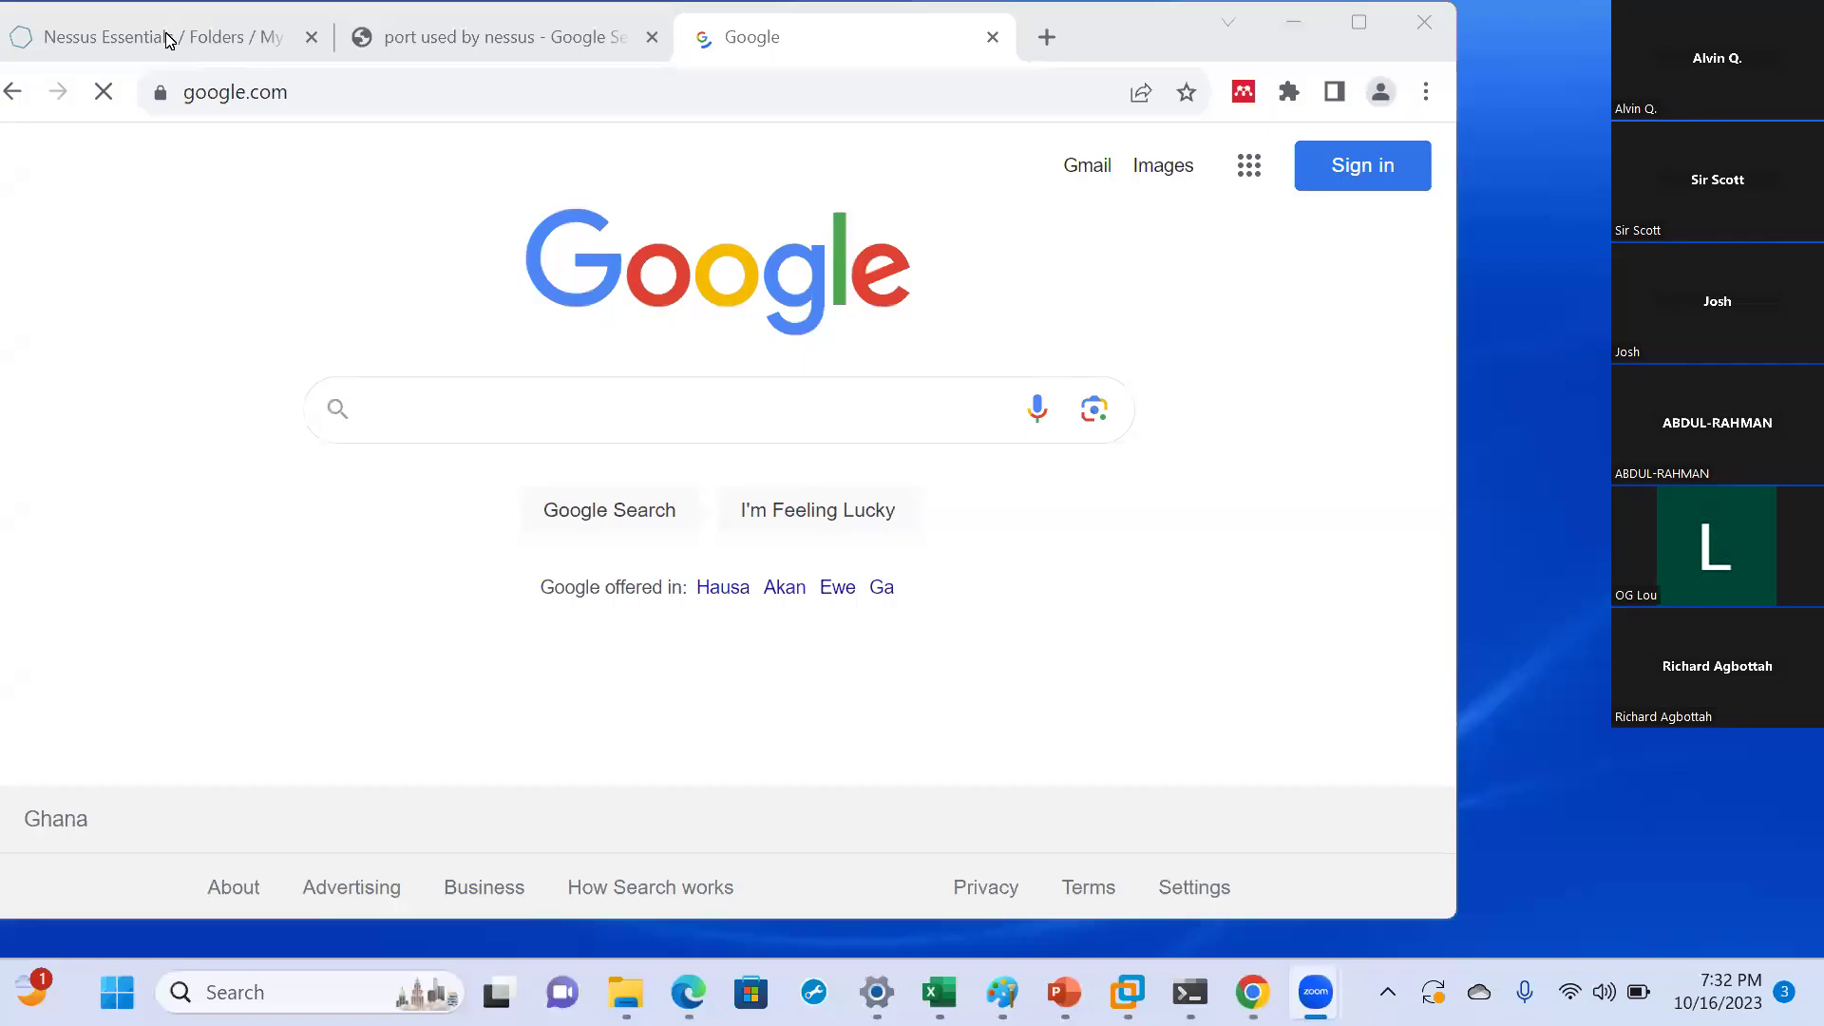
Return to the Nessus Essentials My Scans page and maximize the browser window.
left_click(168, 38)
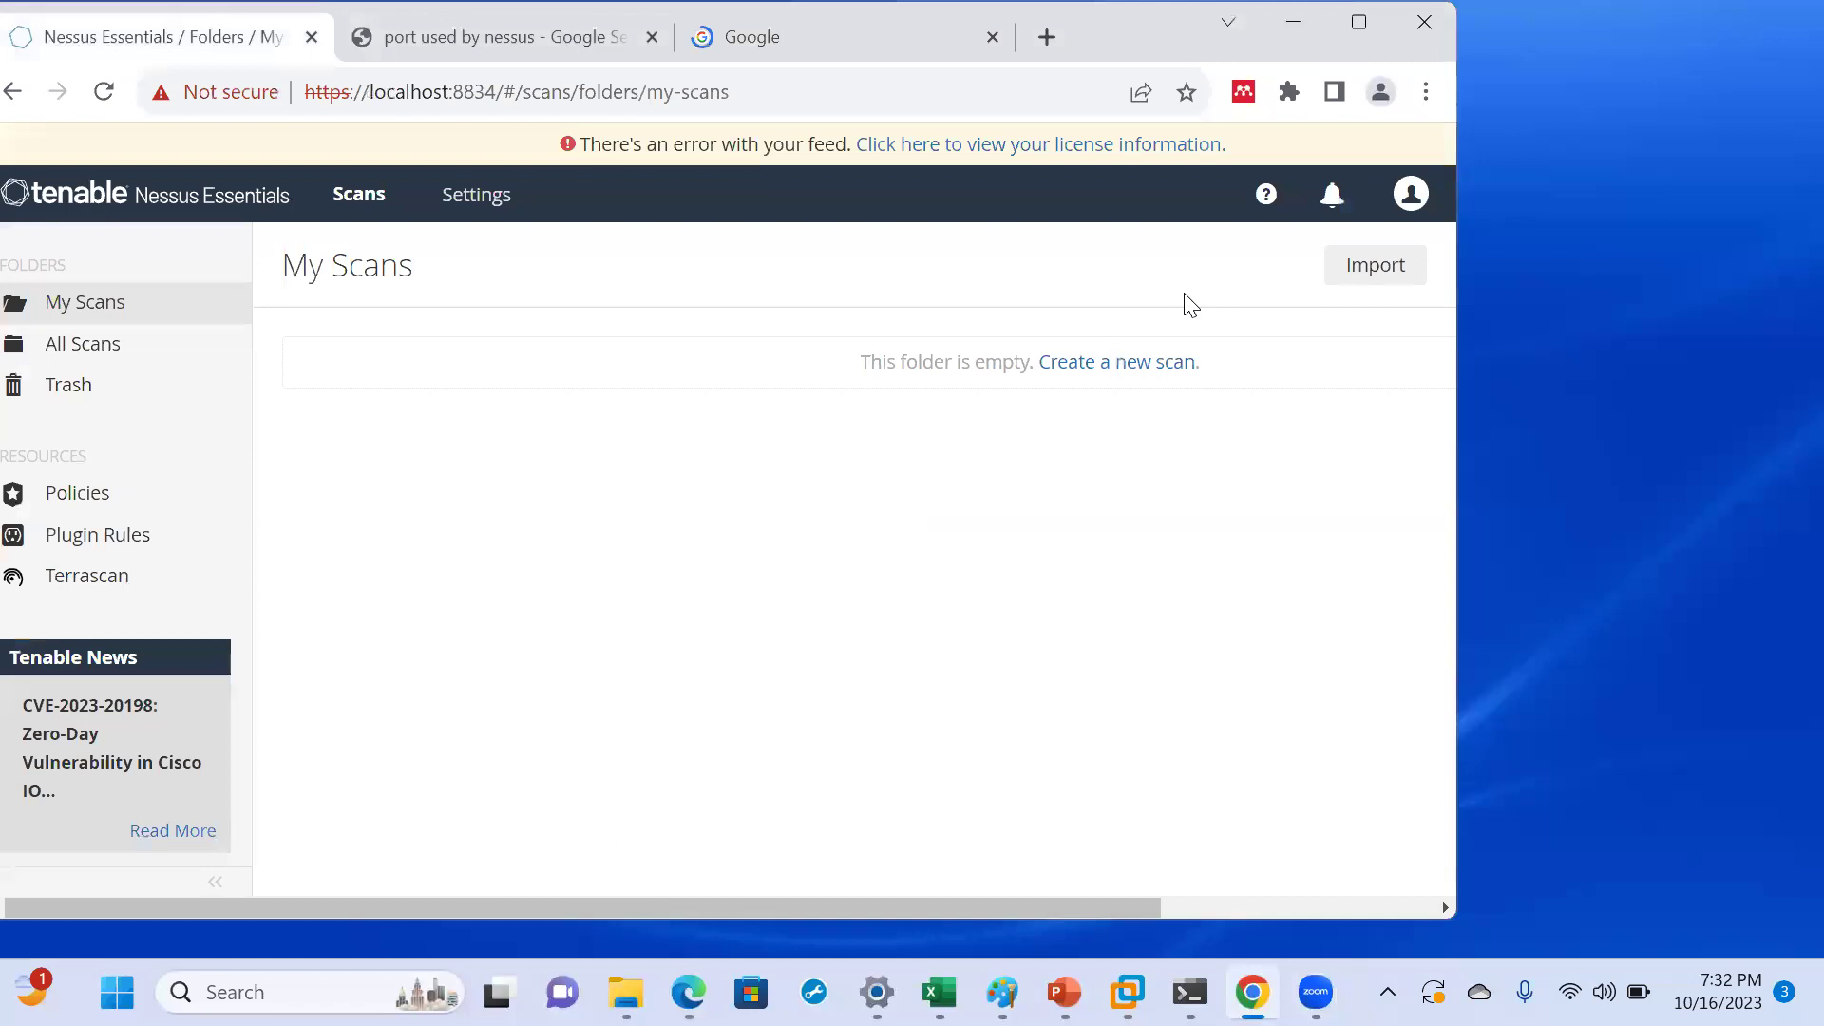
key("super+Up")
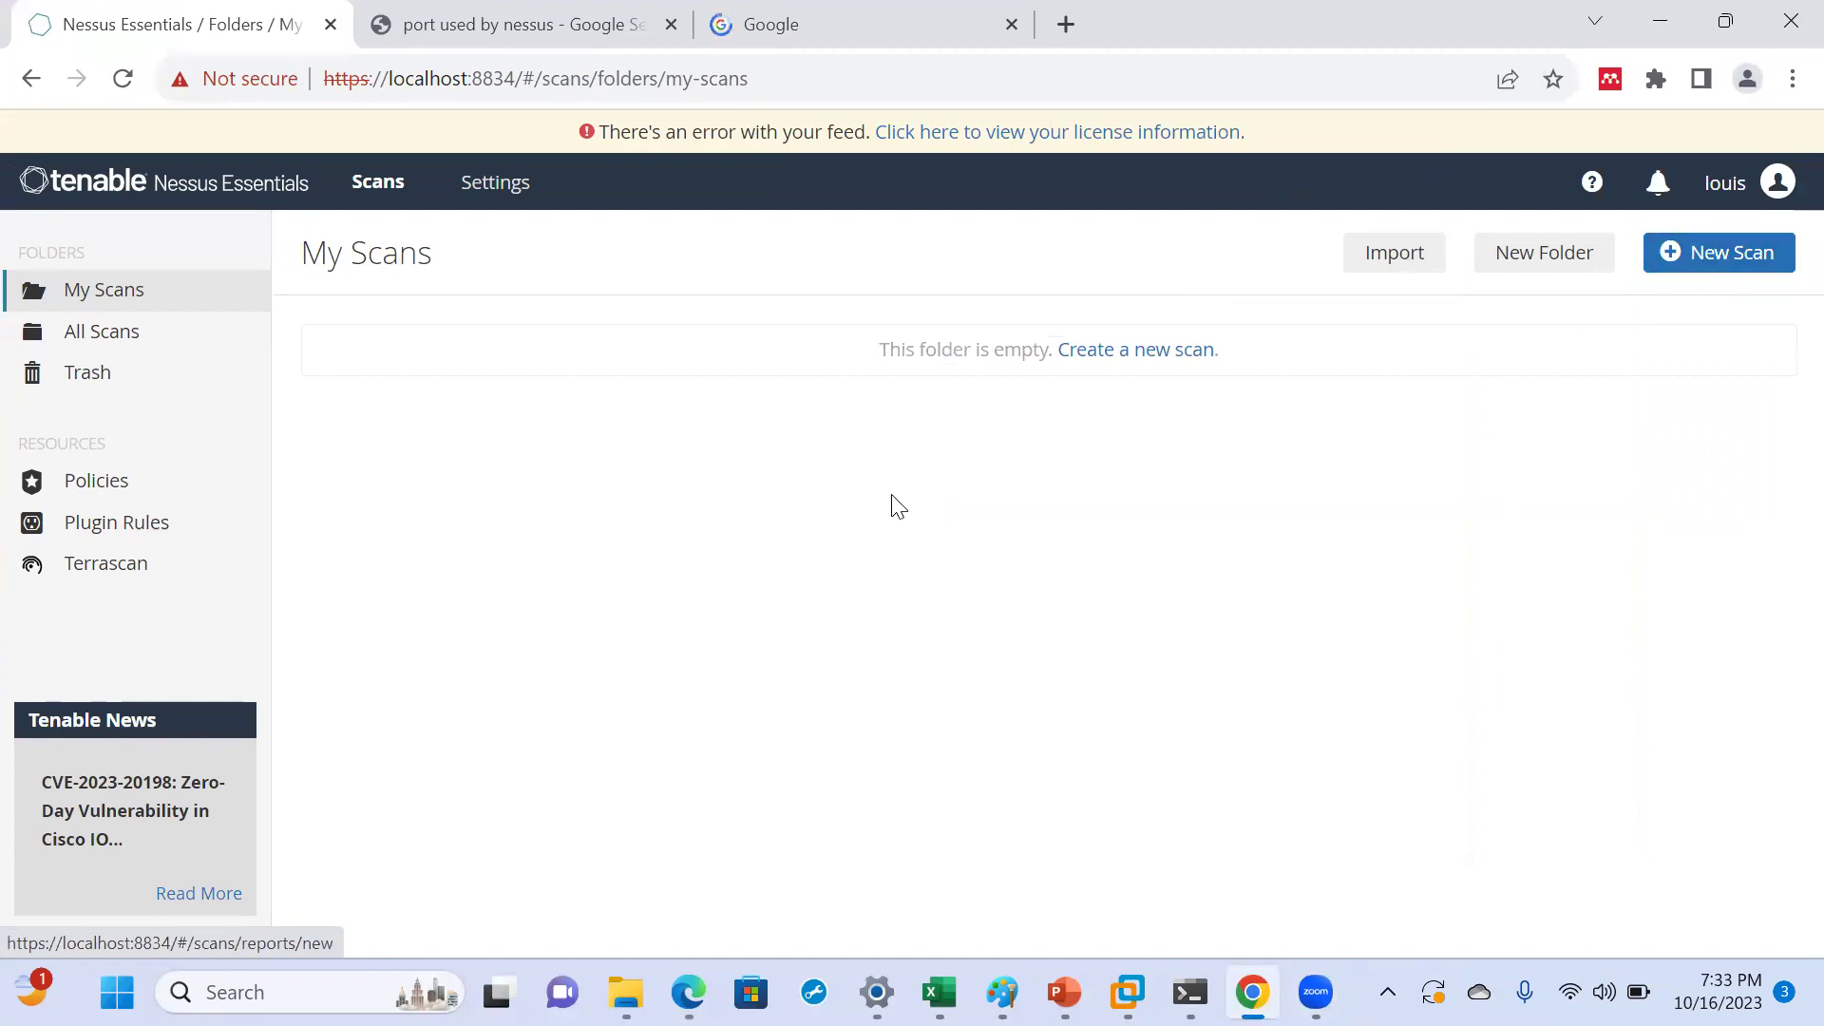
Start a new scan, look through the scan templates and choose the Advanced Scan template.
left_click(1714, 249)
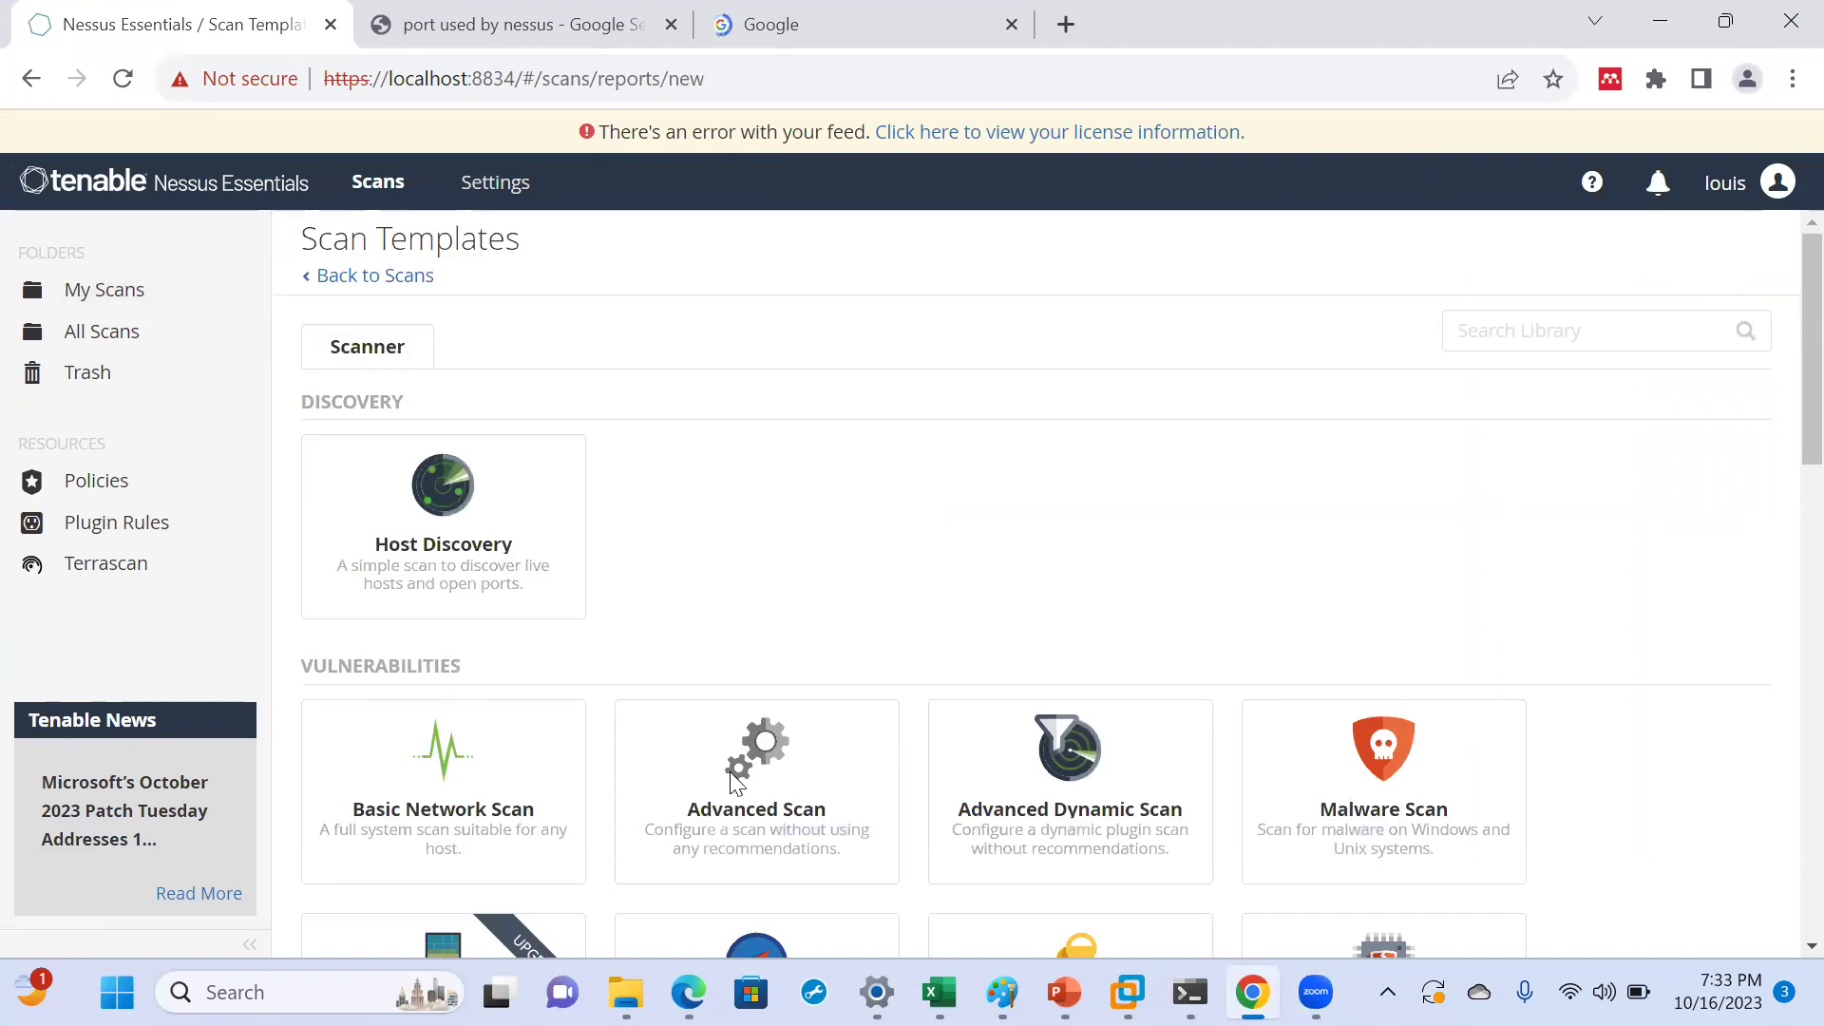
scroll(733, 779, "down", 2)
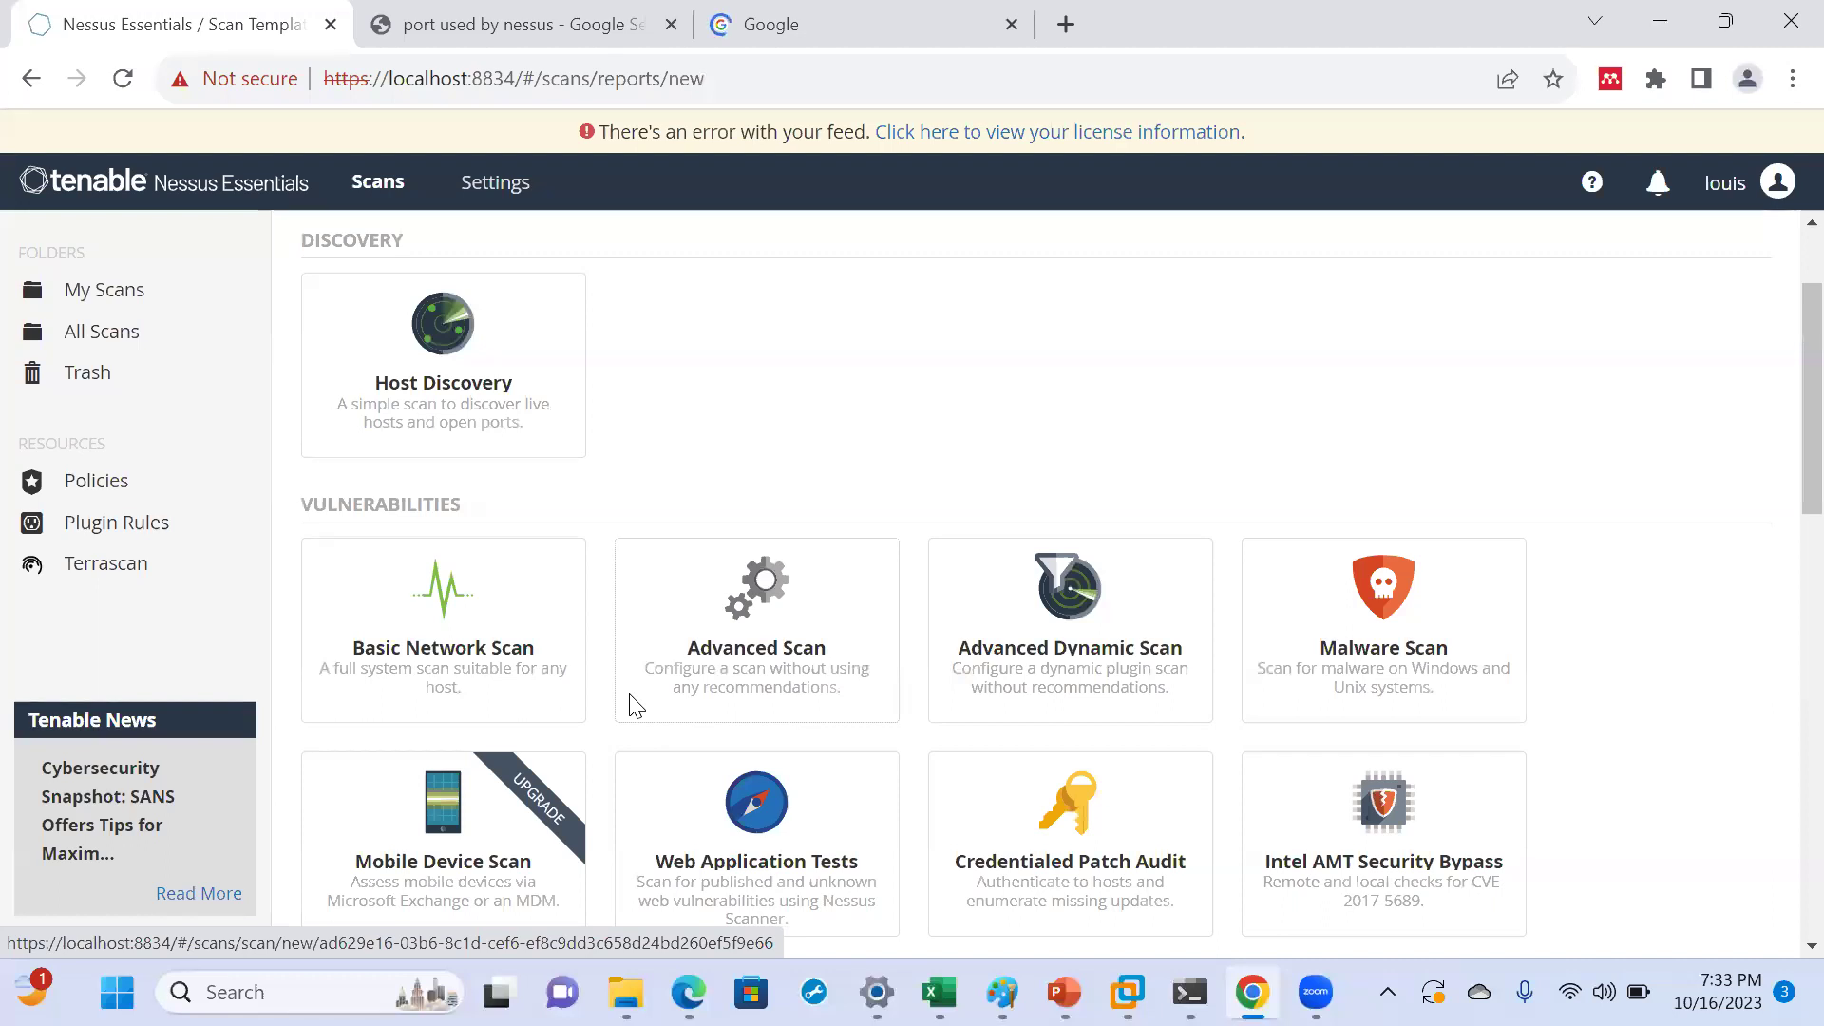
scroll(636, 706, "down", 5)
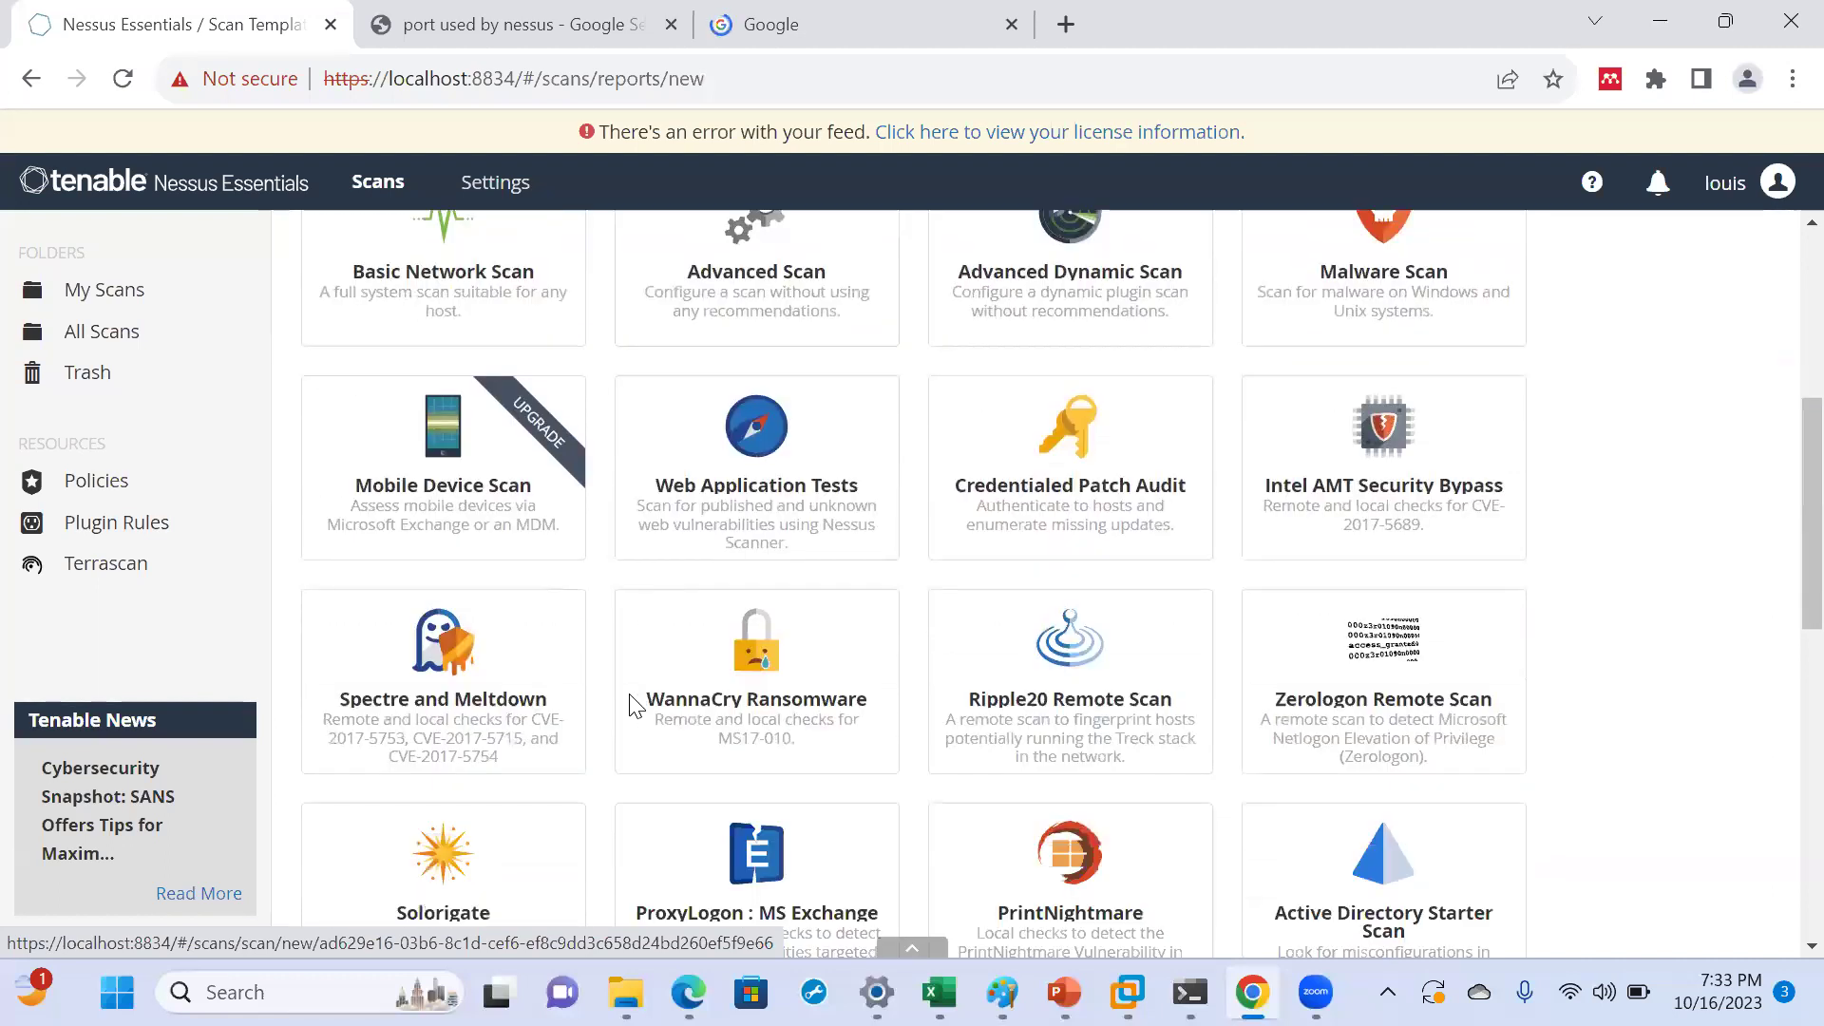
scroll(631, 705, "down", 1)
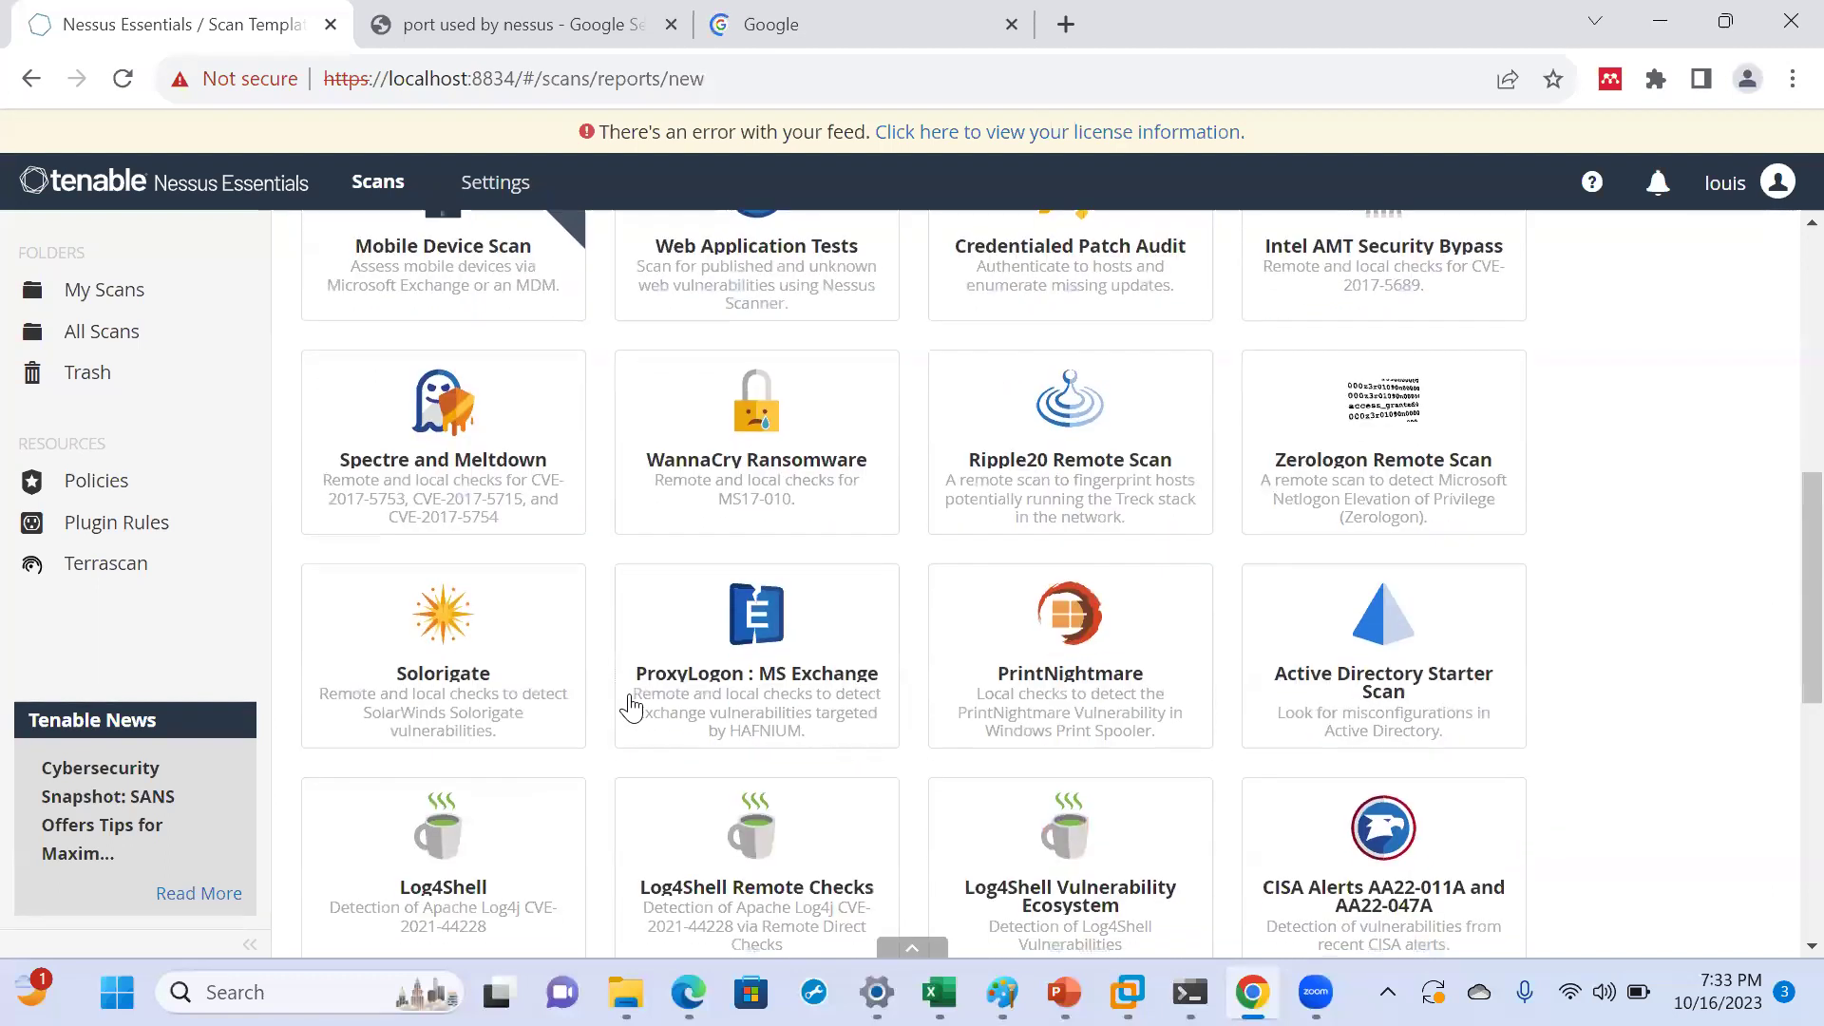
scroll(632, 701, "up", 3)
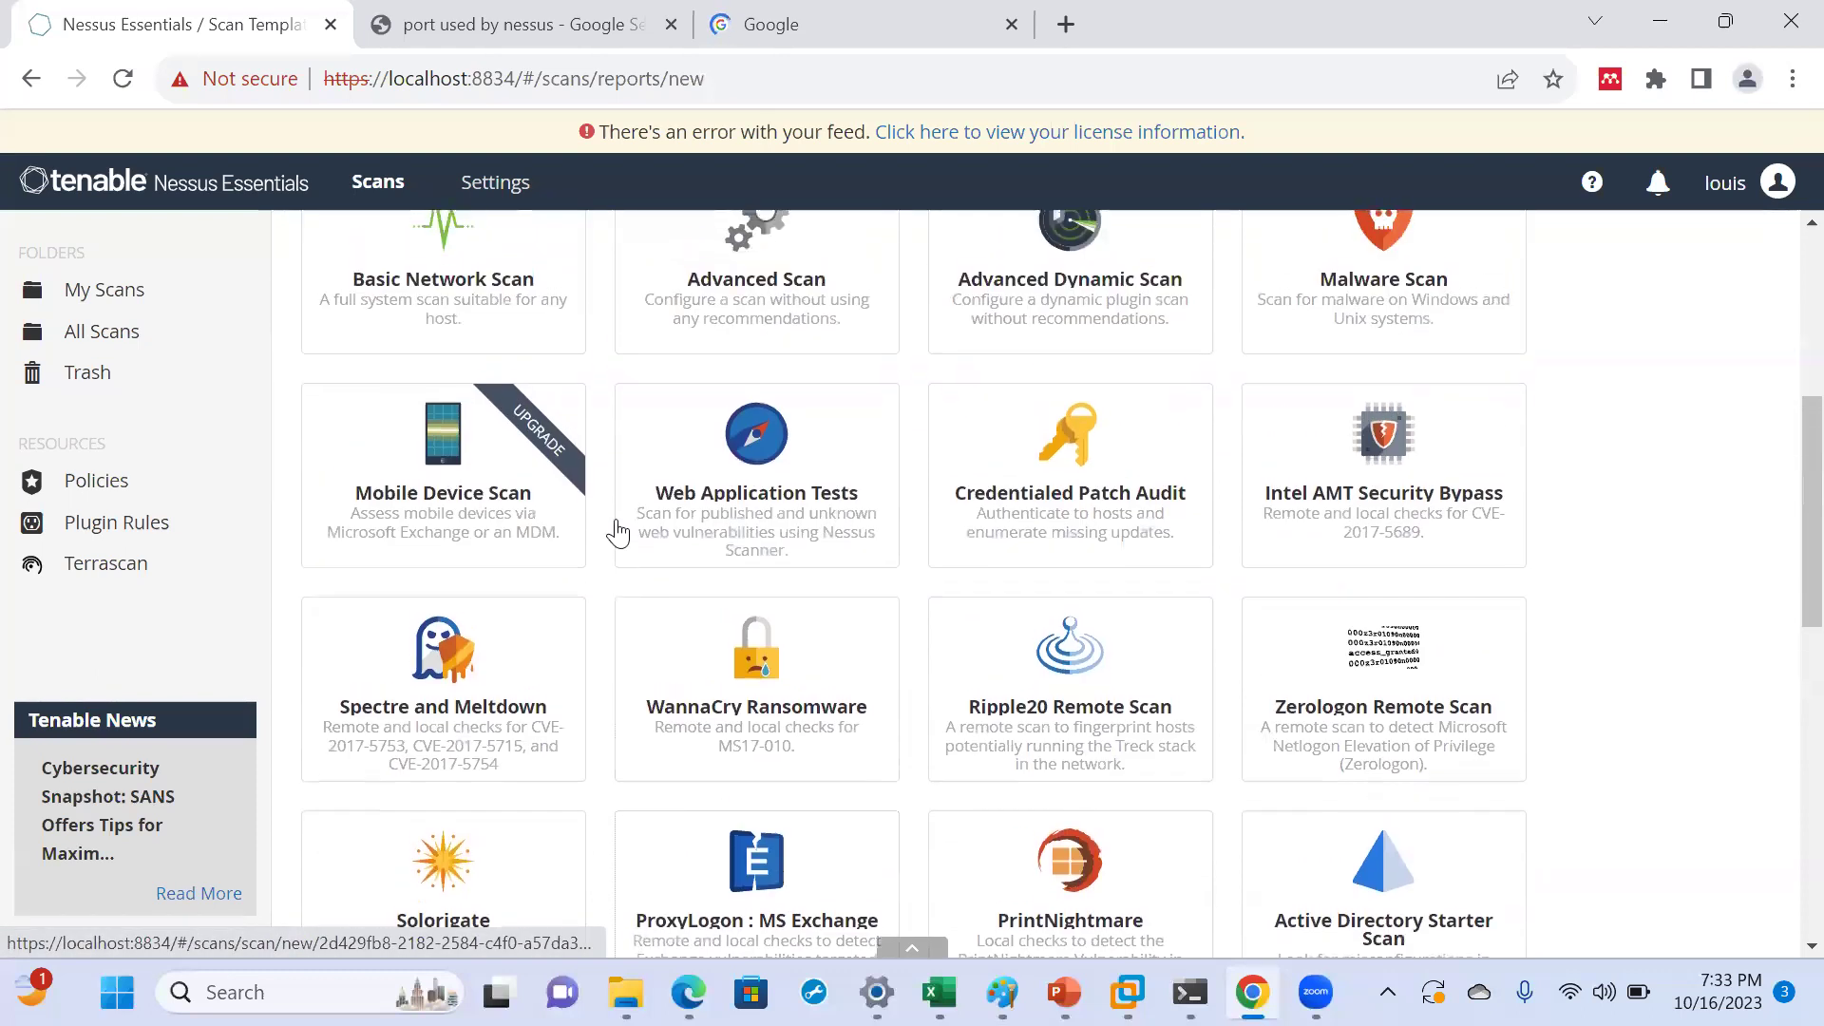
scroll(715, 544, "up", 3)
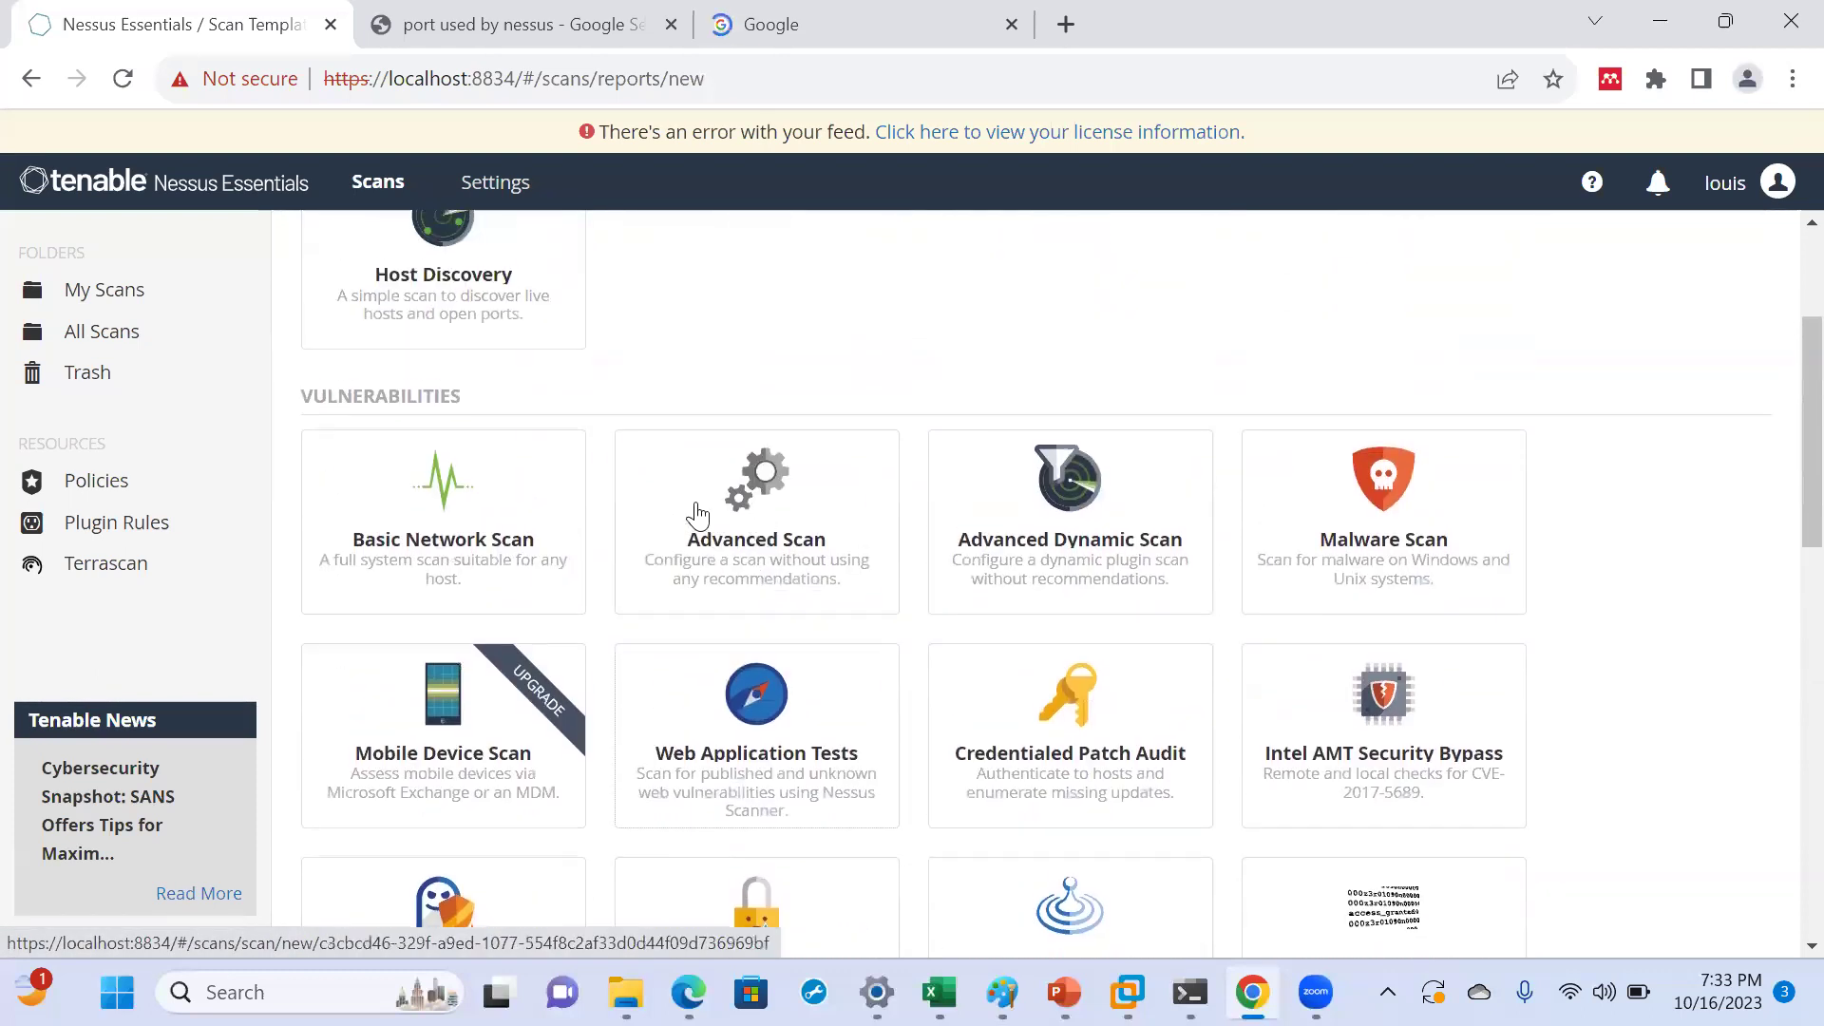
left_click(744, 556)
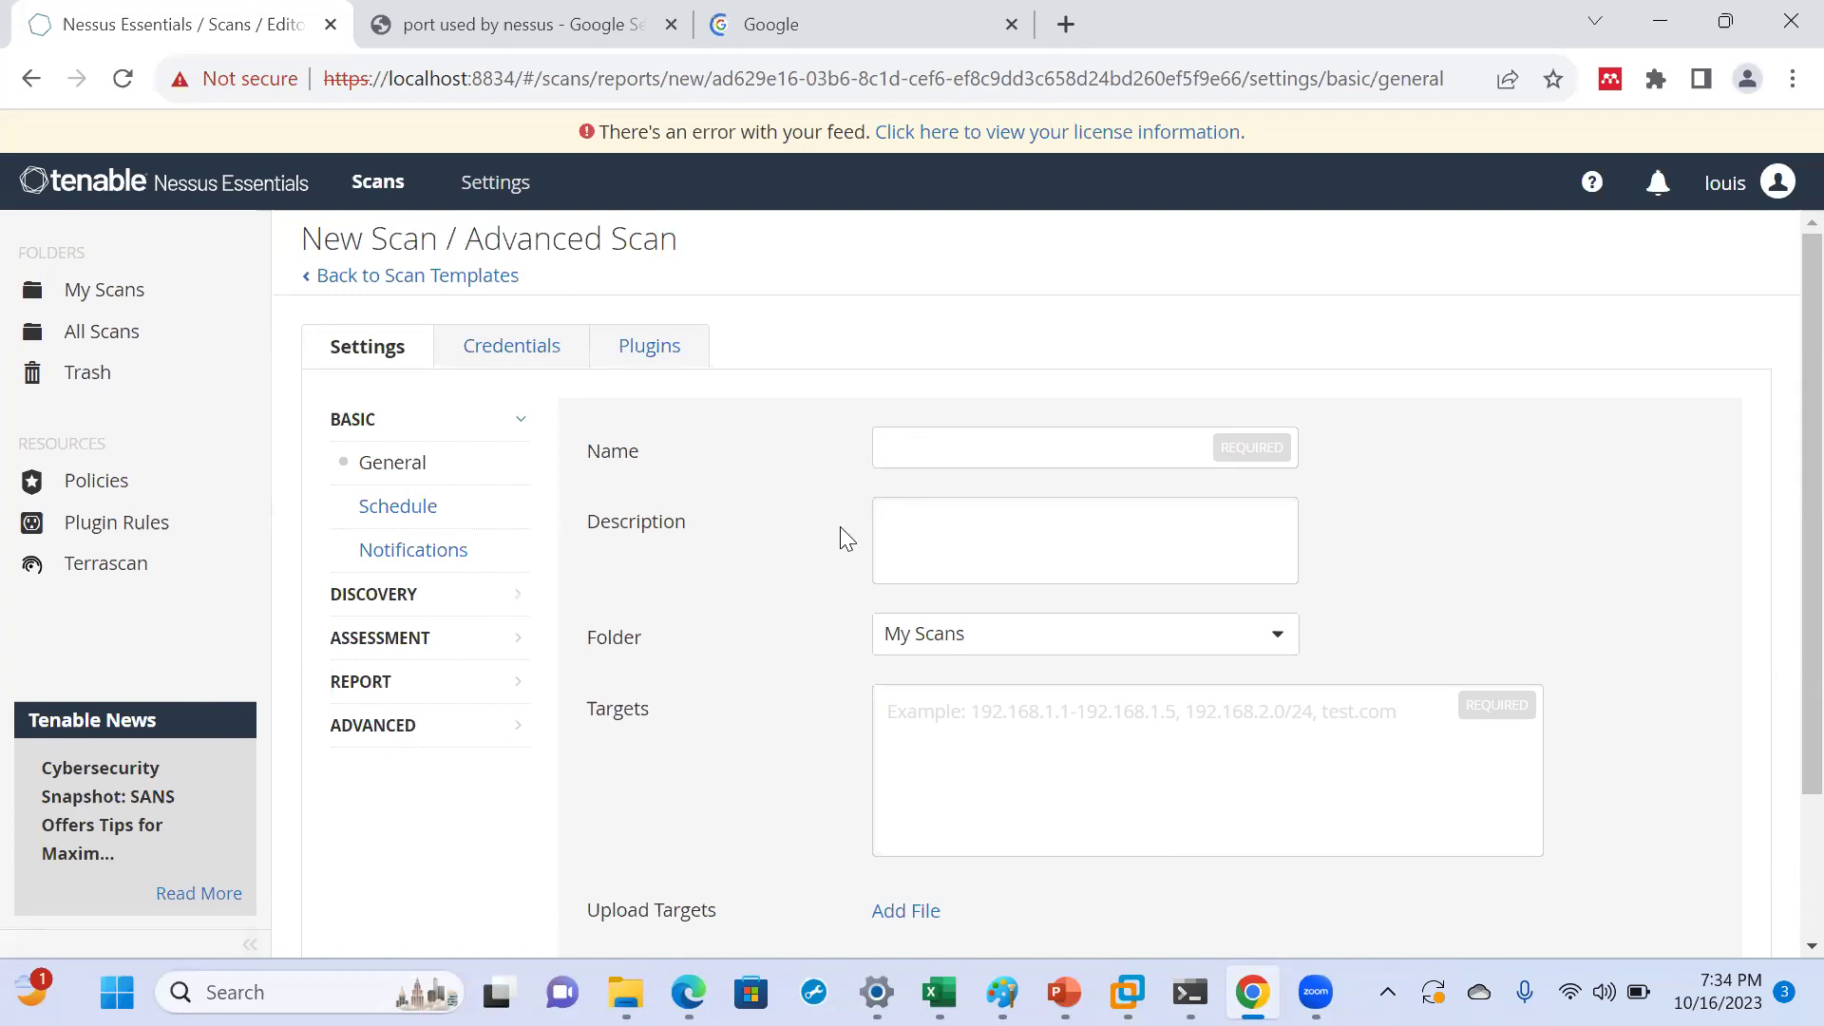
Name the new advanced scan "AD Scan" in its general settings.
scroll(842, 530, "down", 2)
scroll(842, 531, "up", 1)
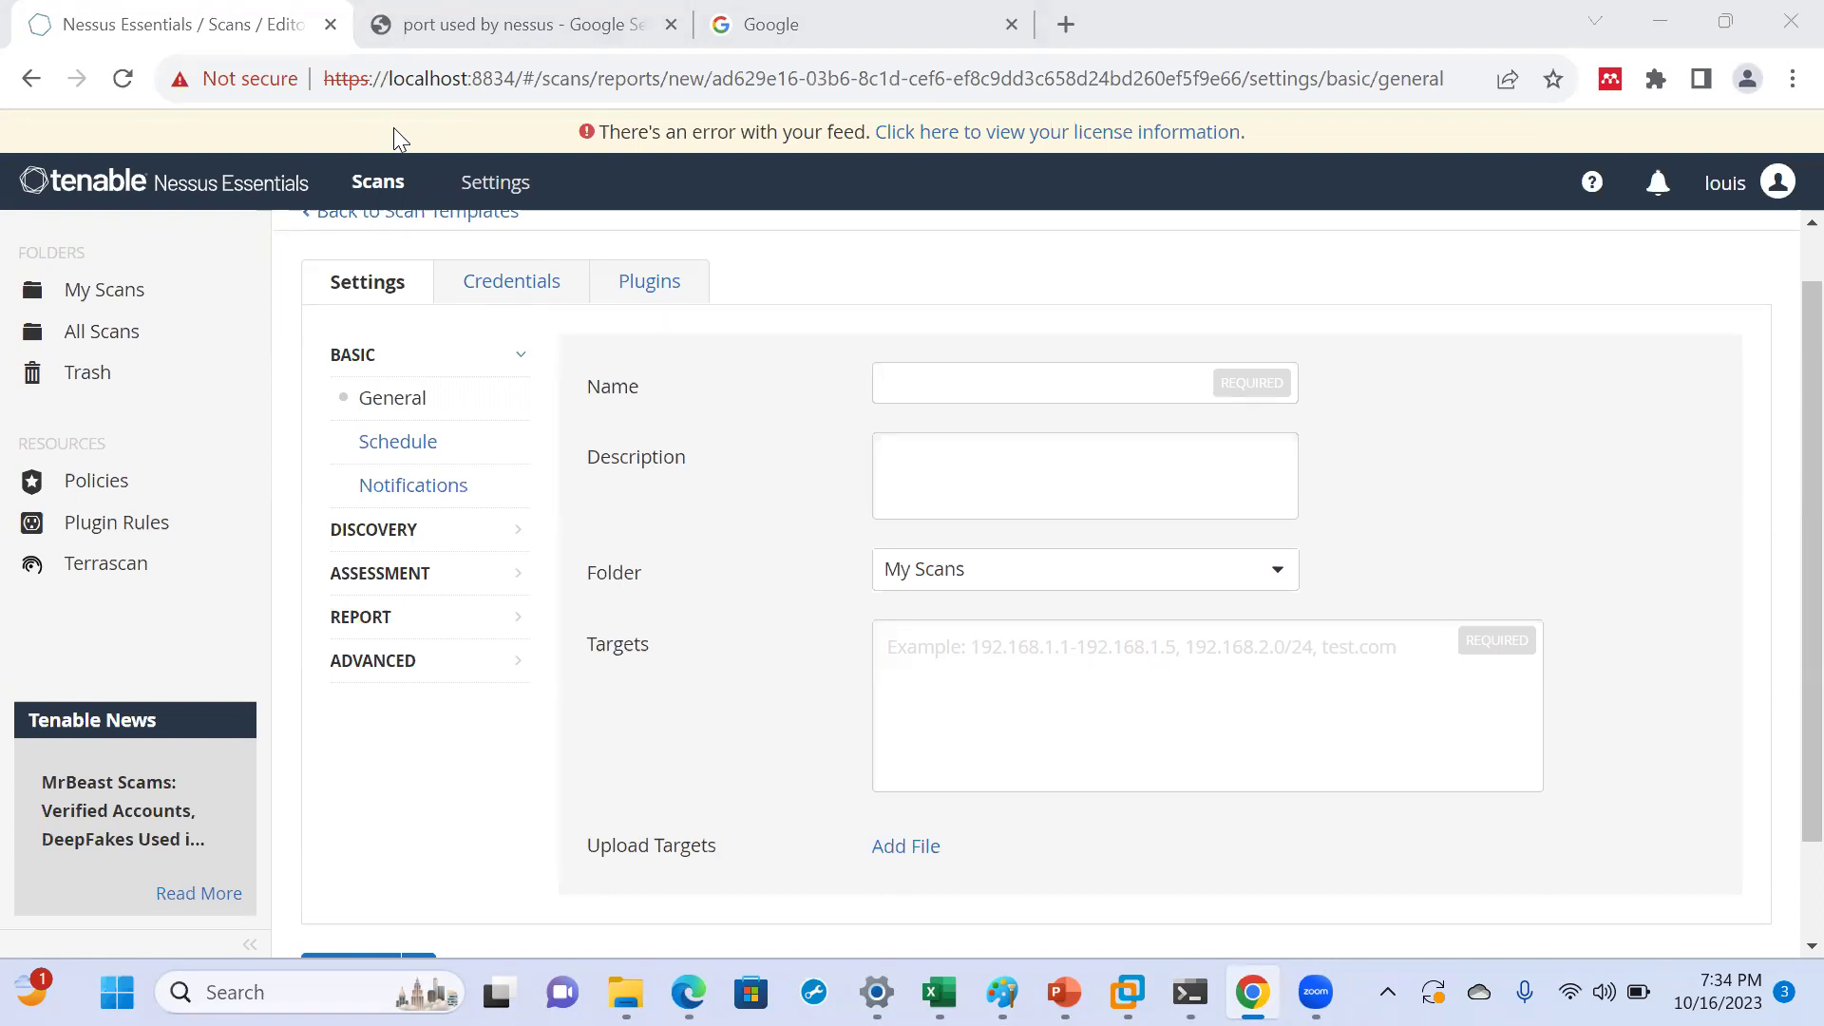
left_click(948, 370)
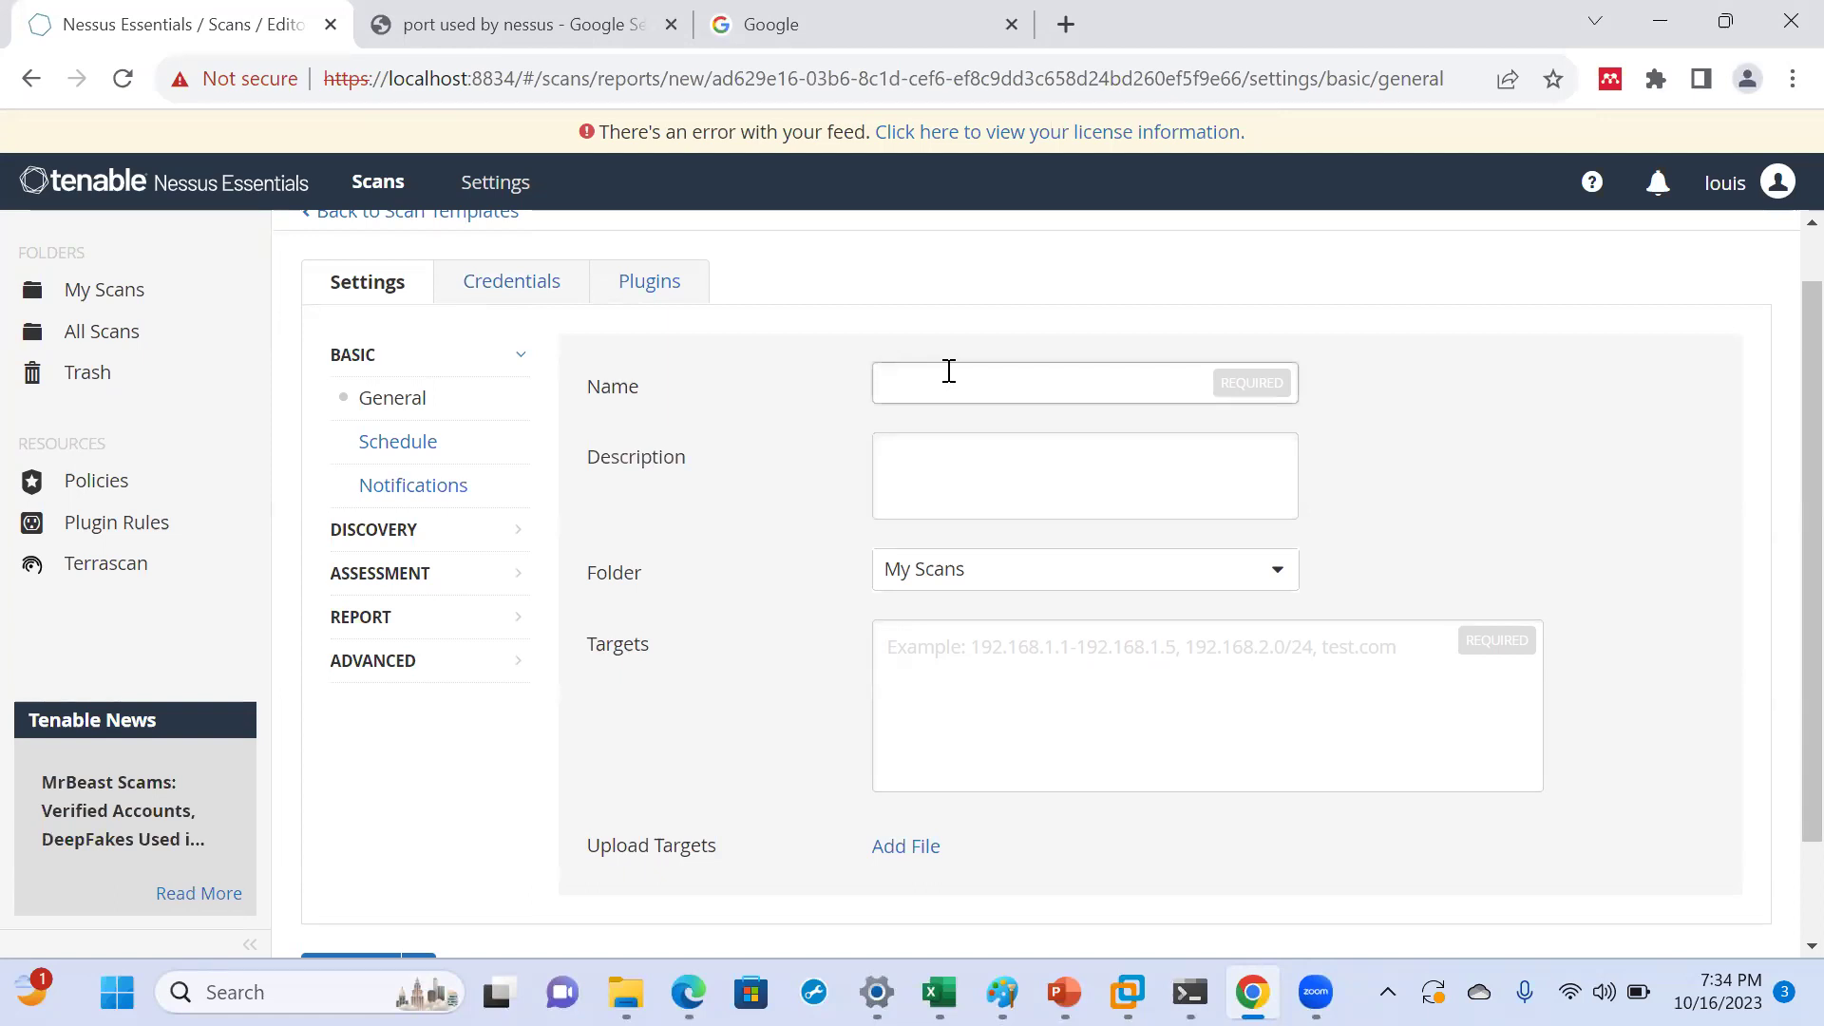
type("AD Scan")
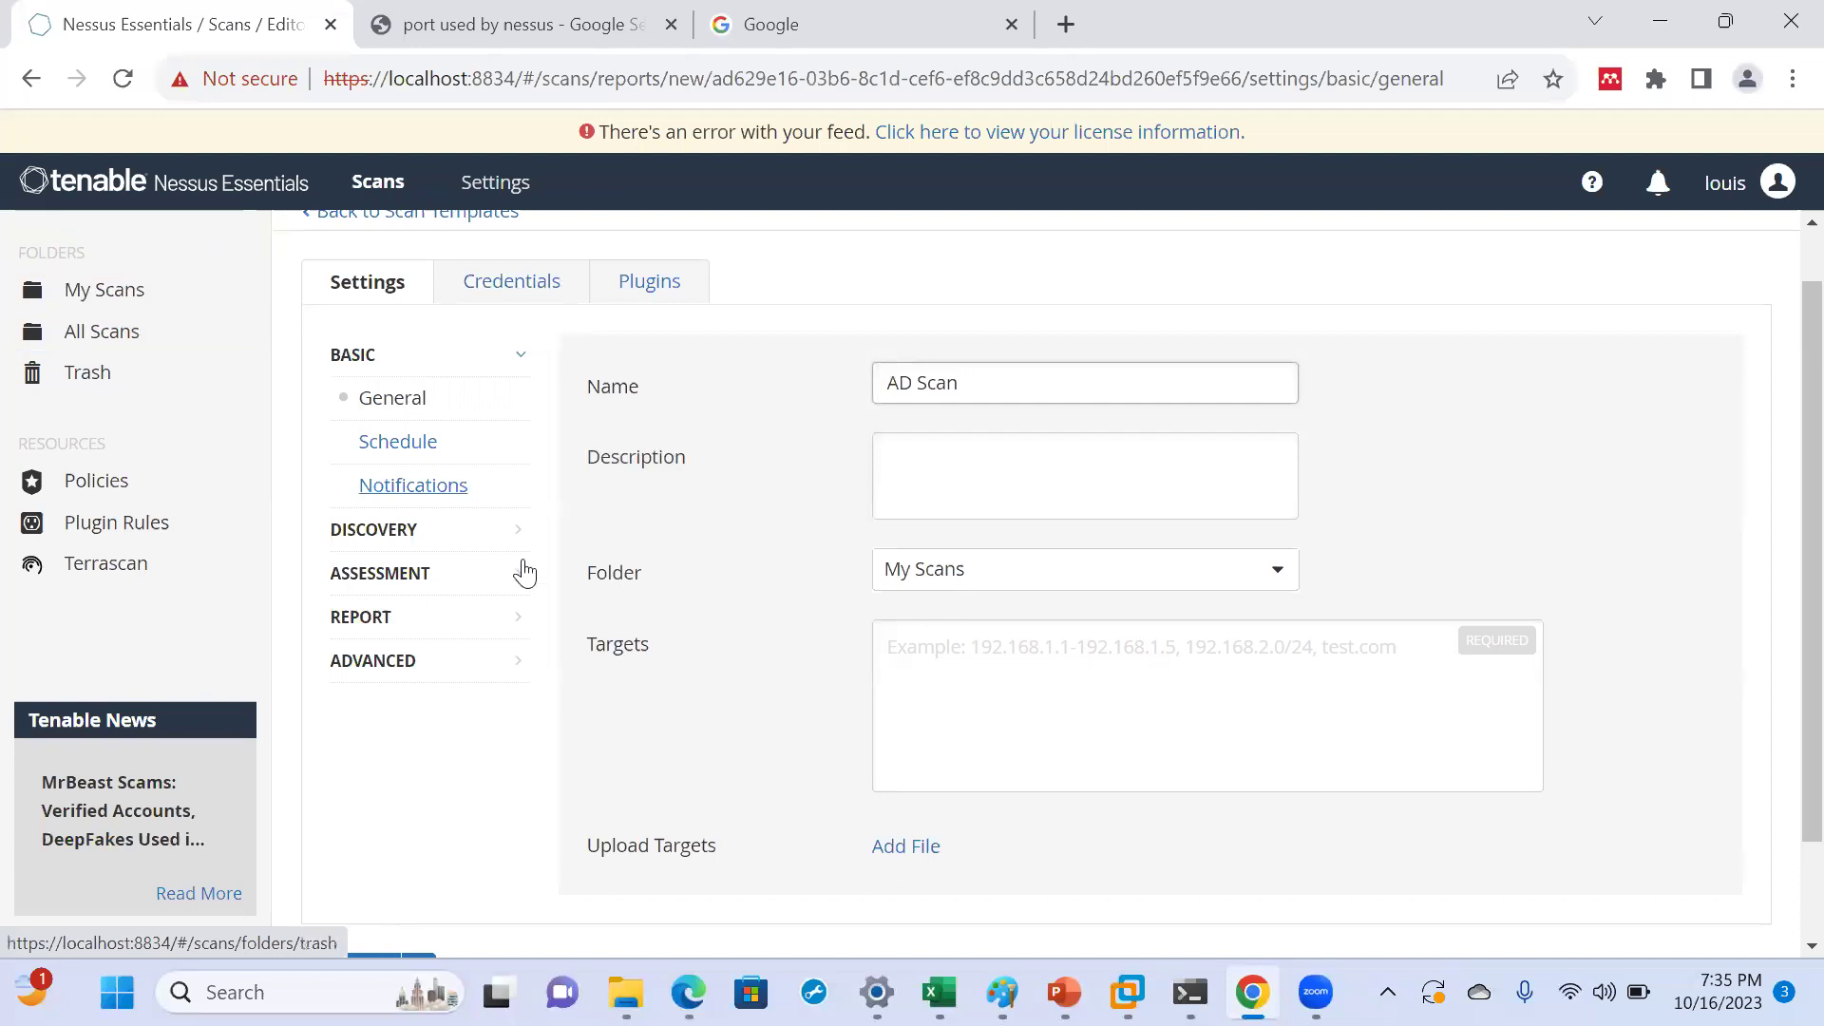
Keep the scan in the My Scans folder and set its targets to 192.168.19.128, 192.168.19.129.
left_click(1023, 575)
left_click(1022, 574)
left_click(921, 659)
type("192")
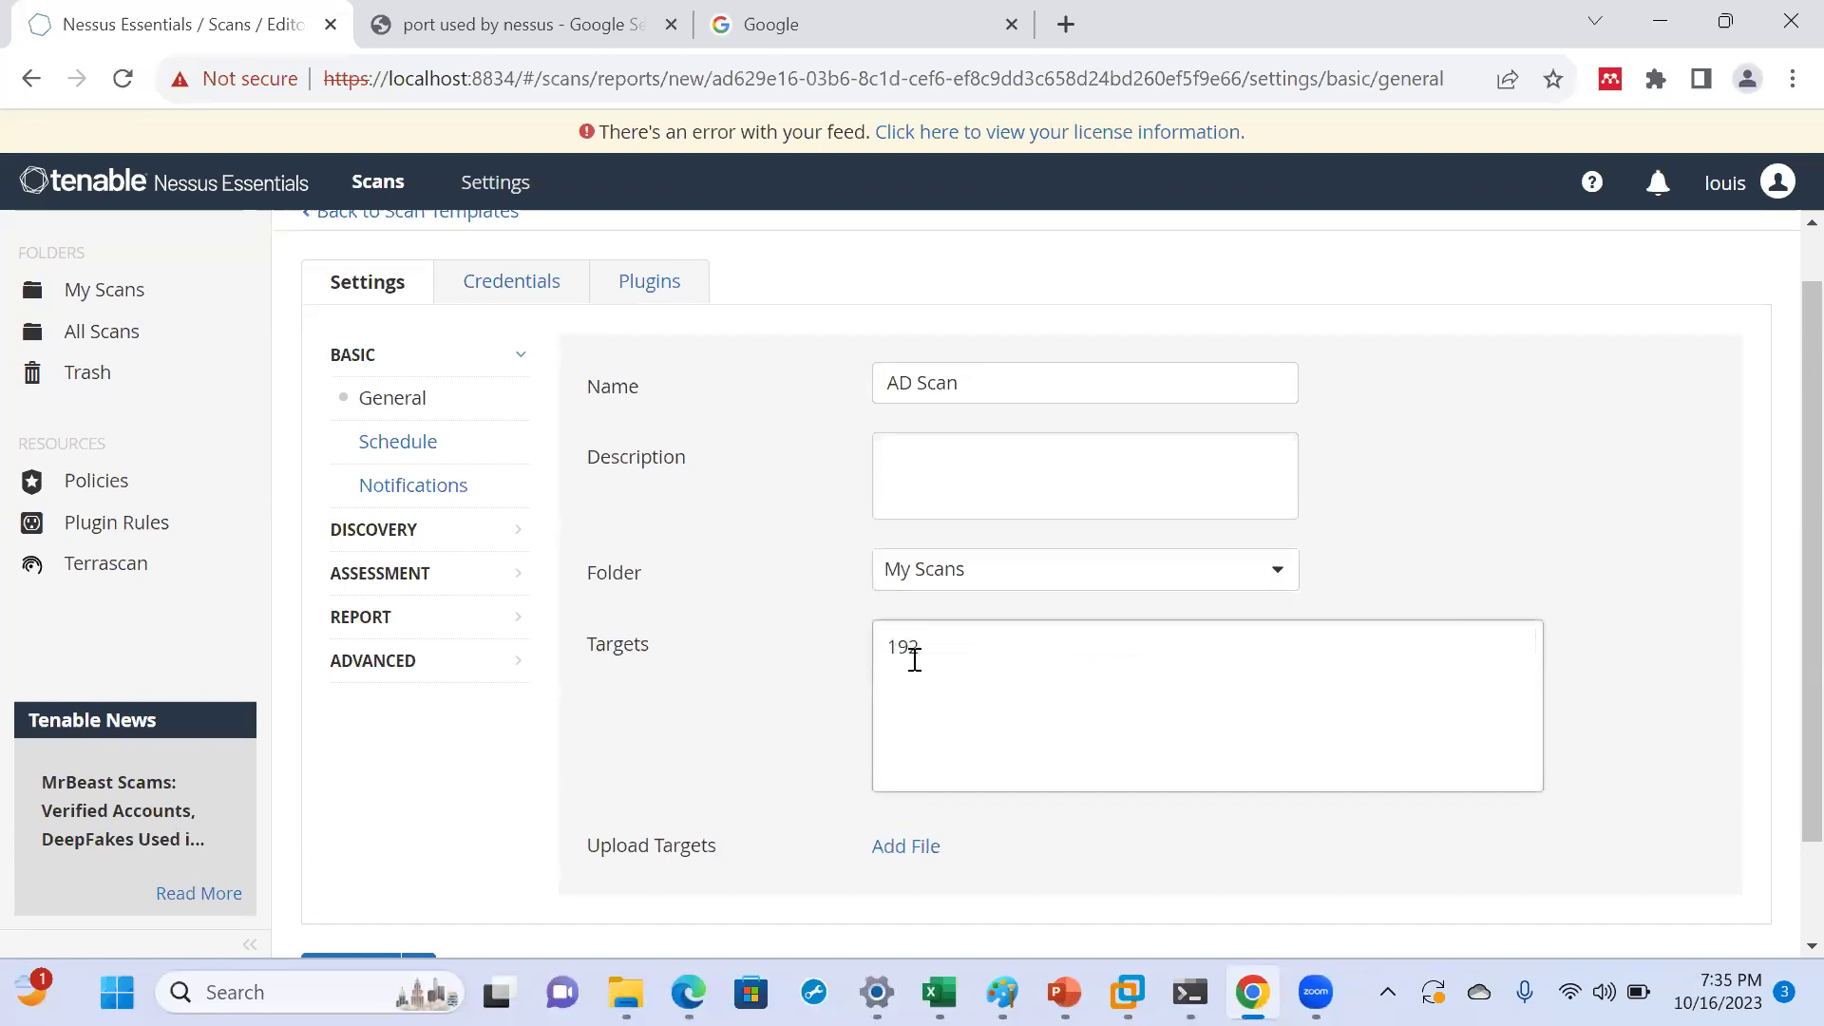
type(".168.")
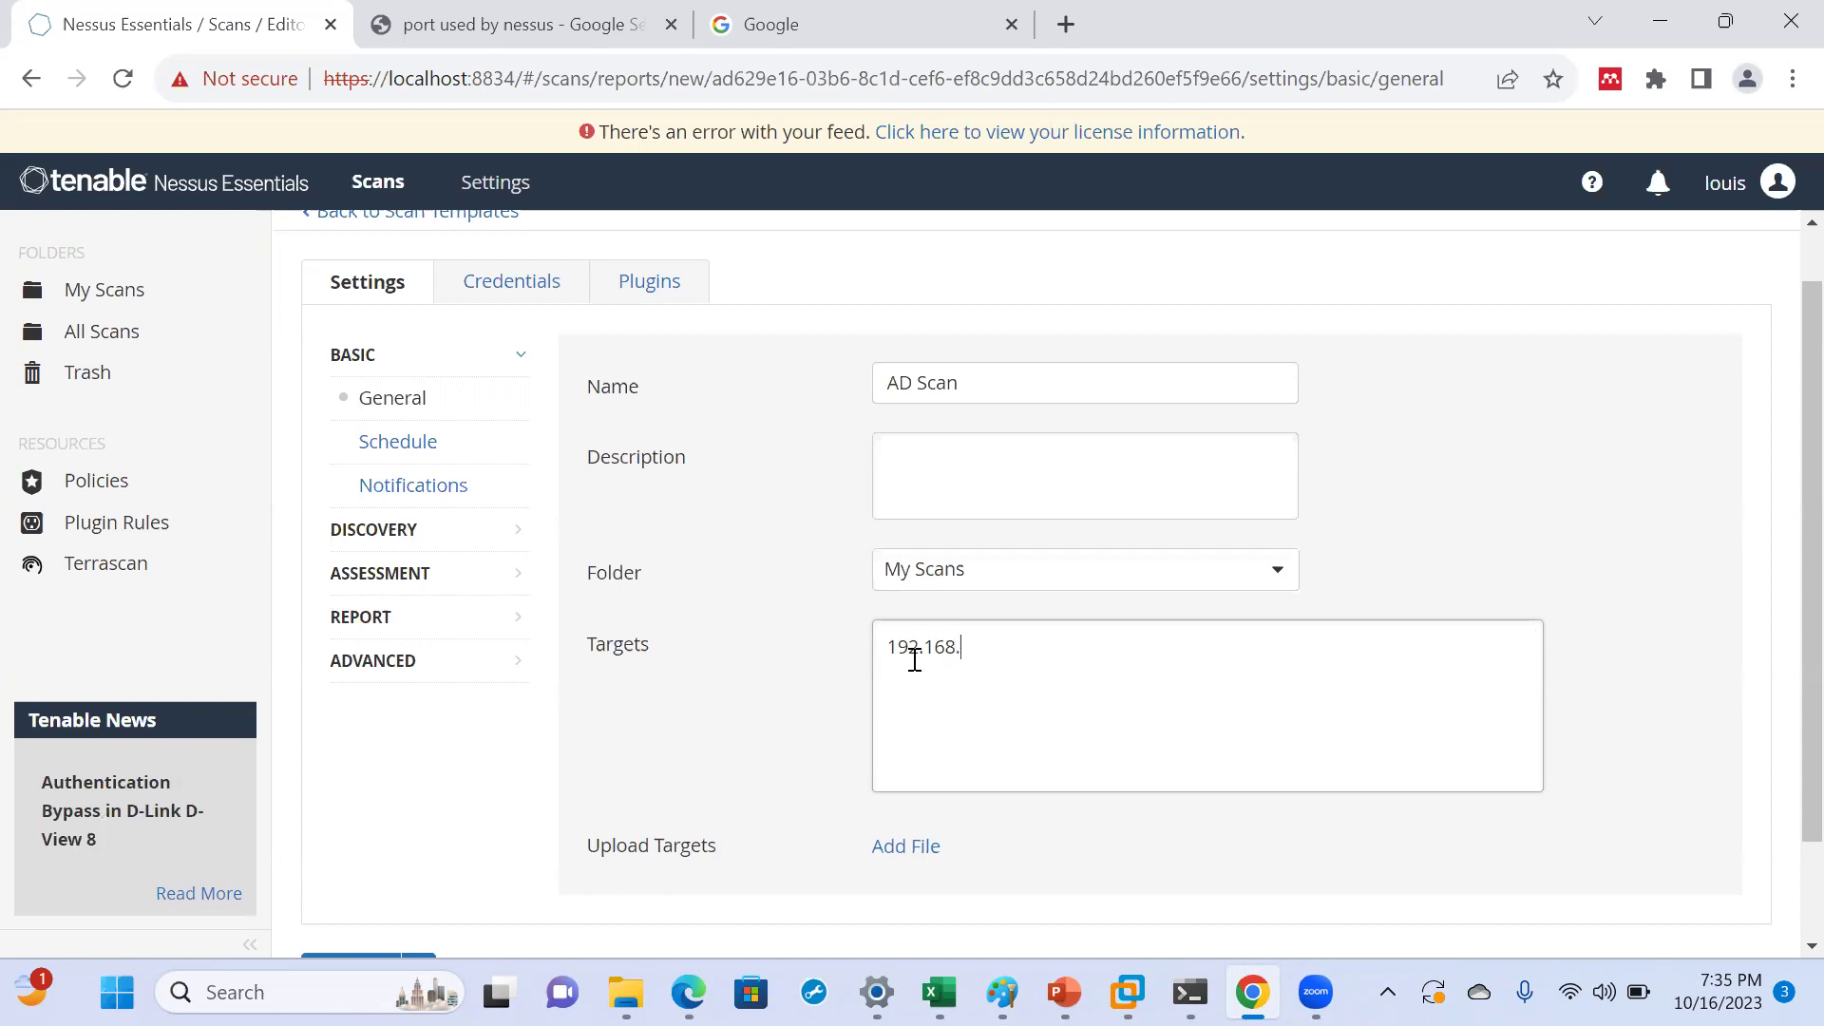
type("19.128, 192.168.19.129")
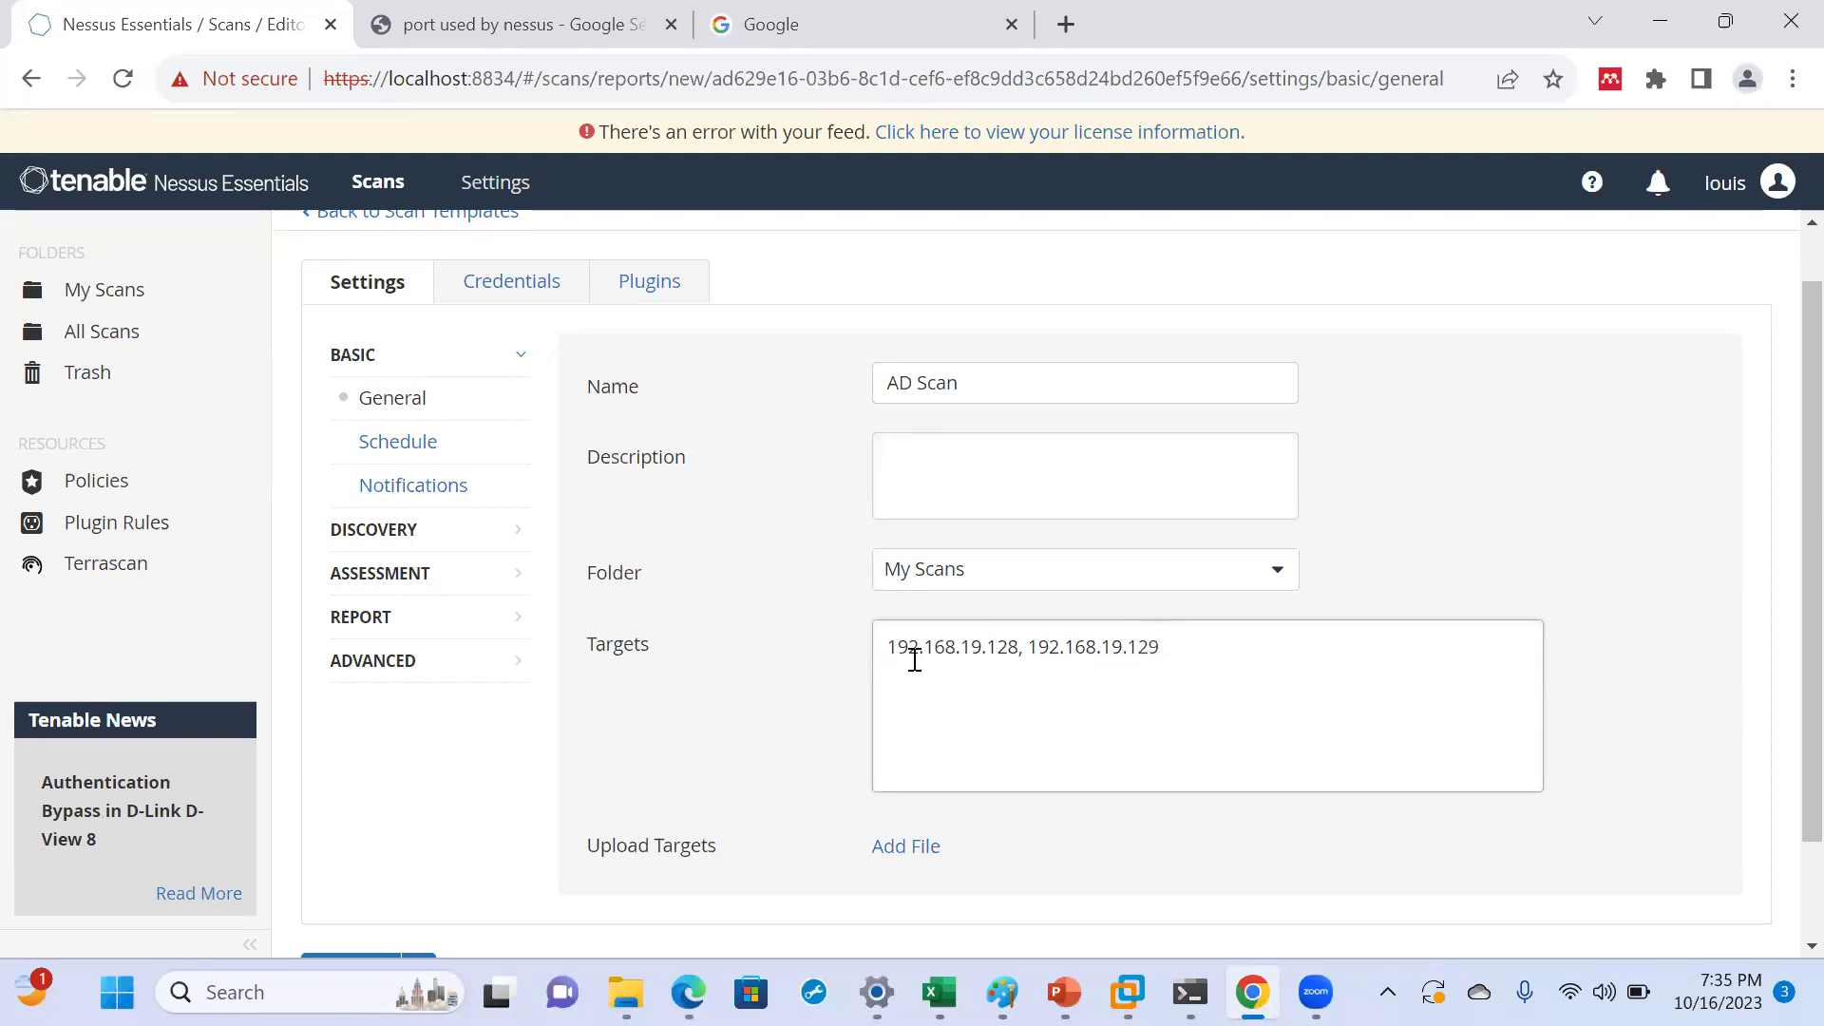
Save the AD Scan configuration and launch the scan from the My Scans list.
scroll(914, 659, "down", 2)
scroll(768, 466, "up", 1)
scroll(768, 465, "up", 1)
scroll(768, 466, "down", 2)
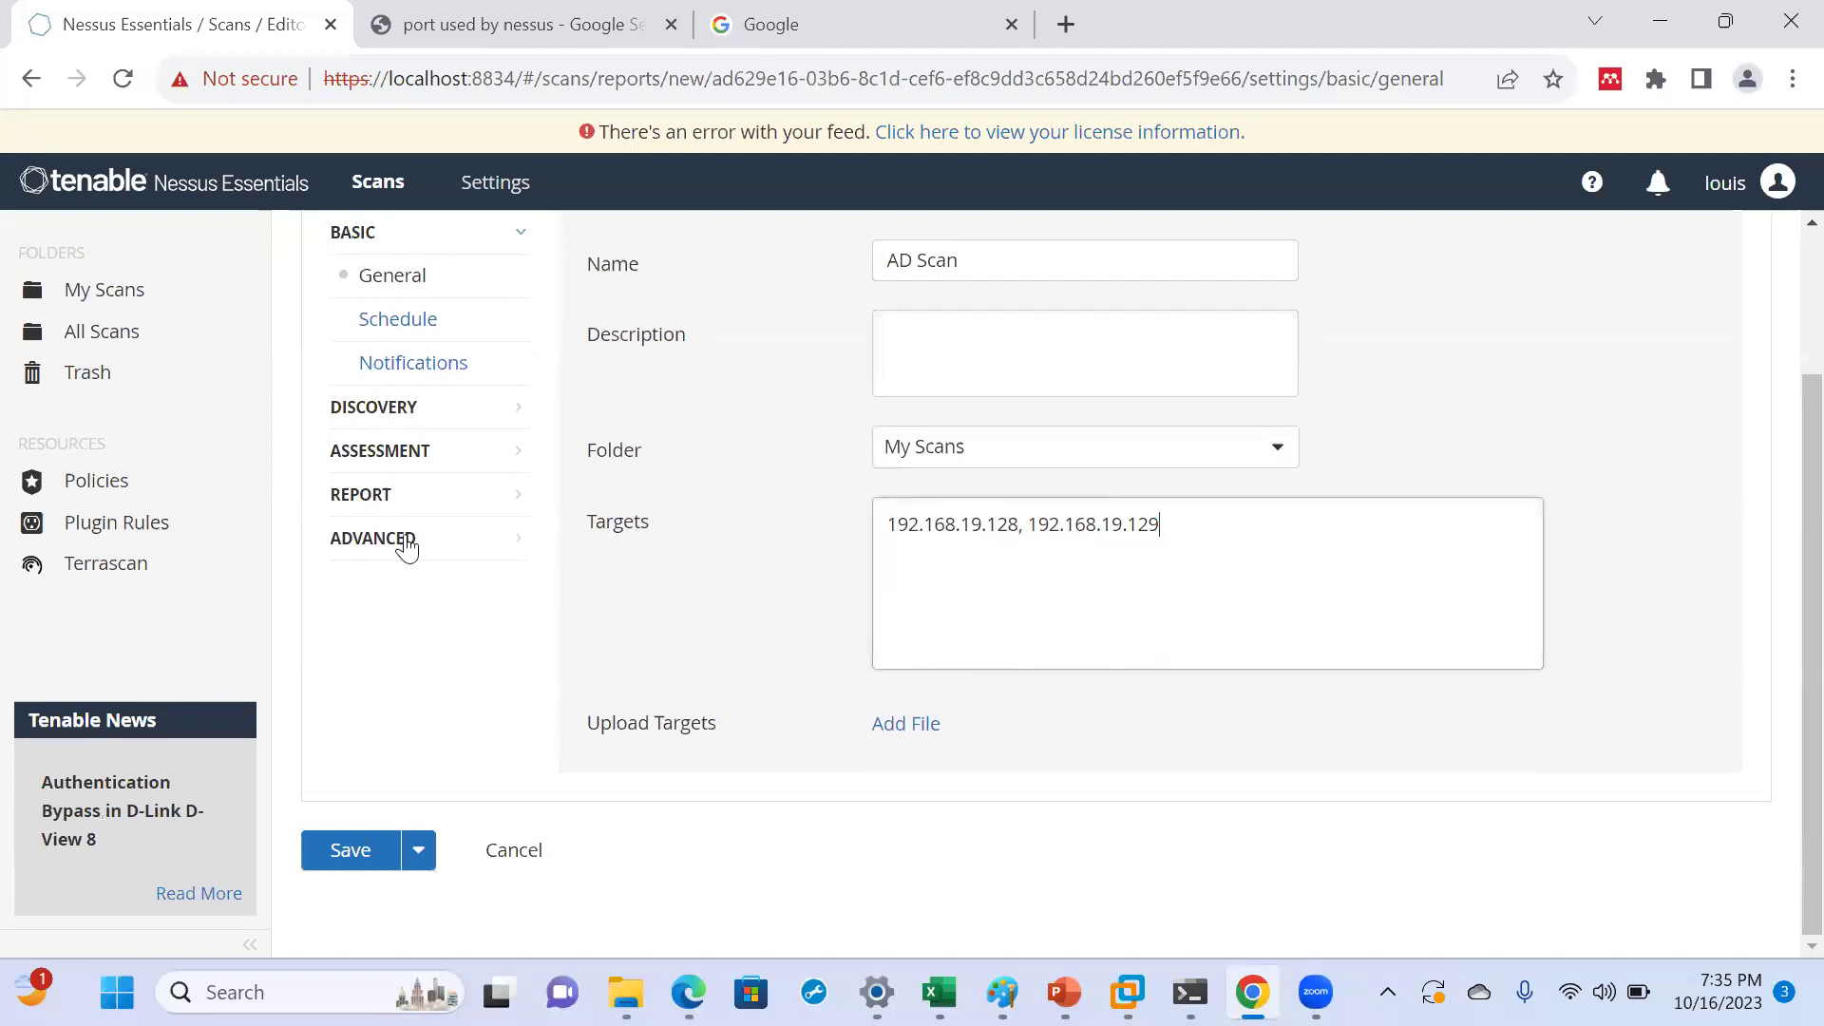
left_click(332, 853)
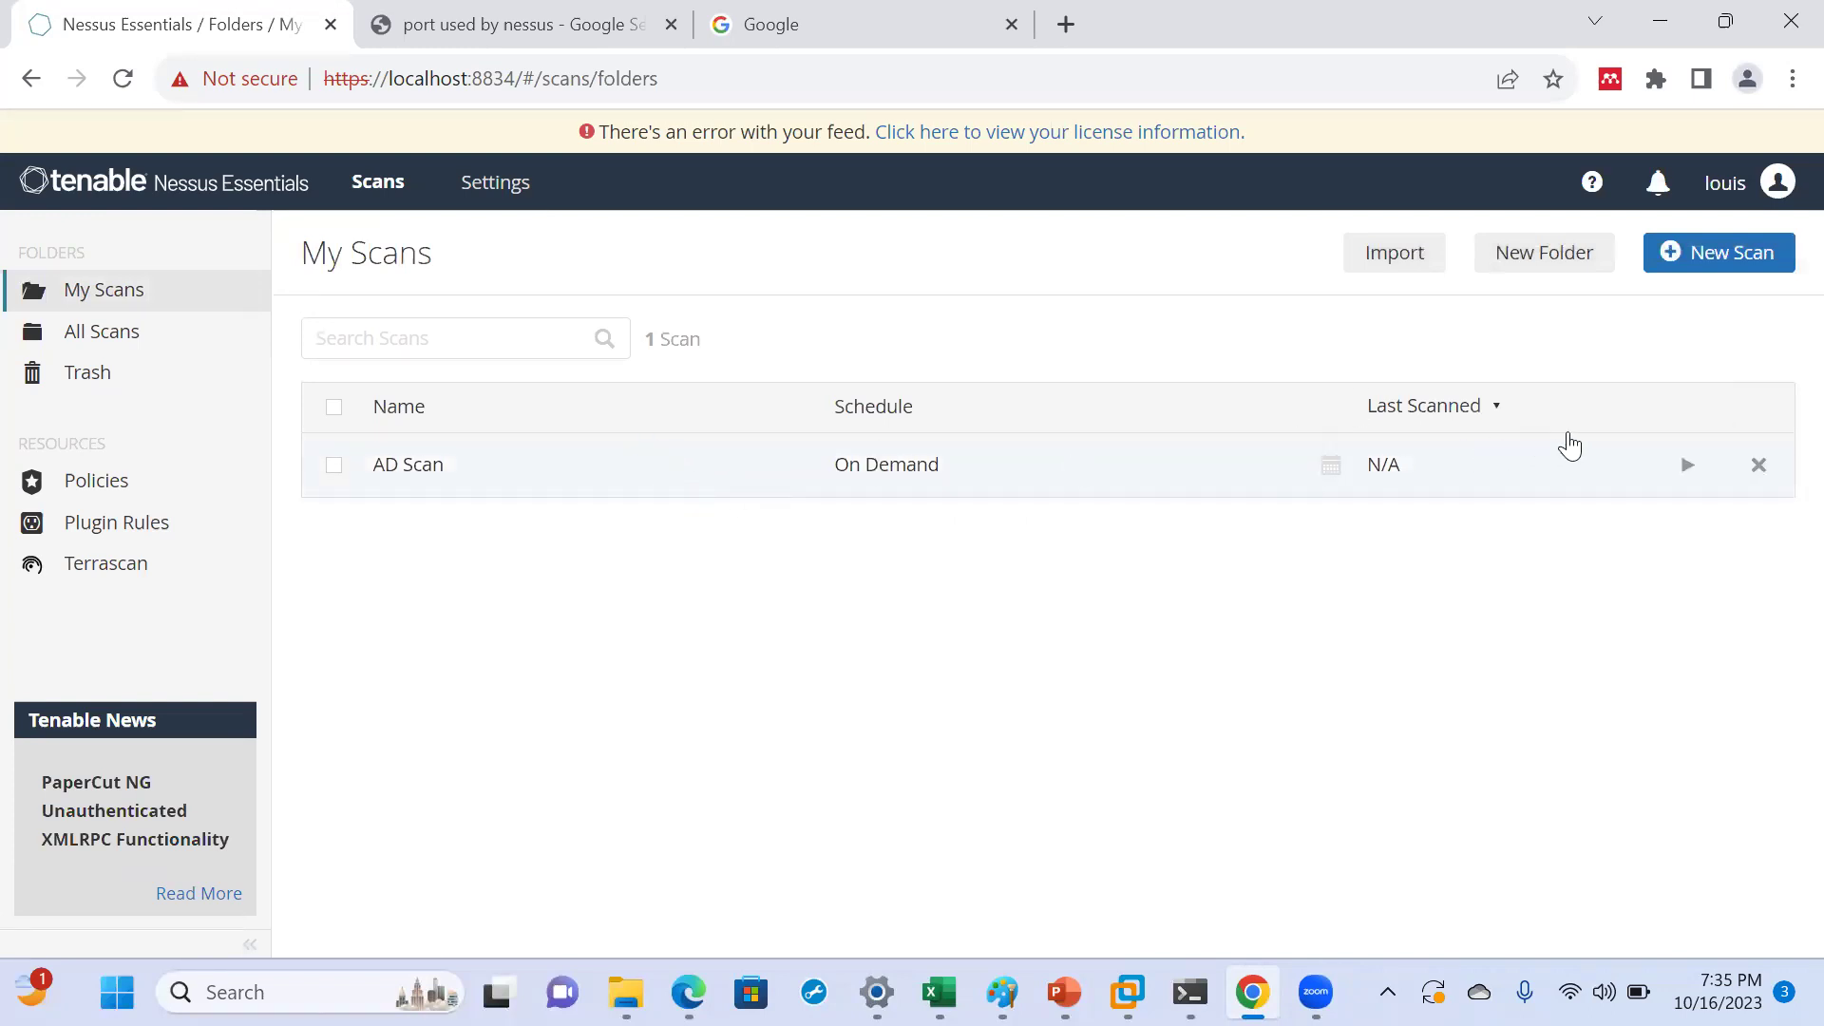
left_click(1685, 468)
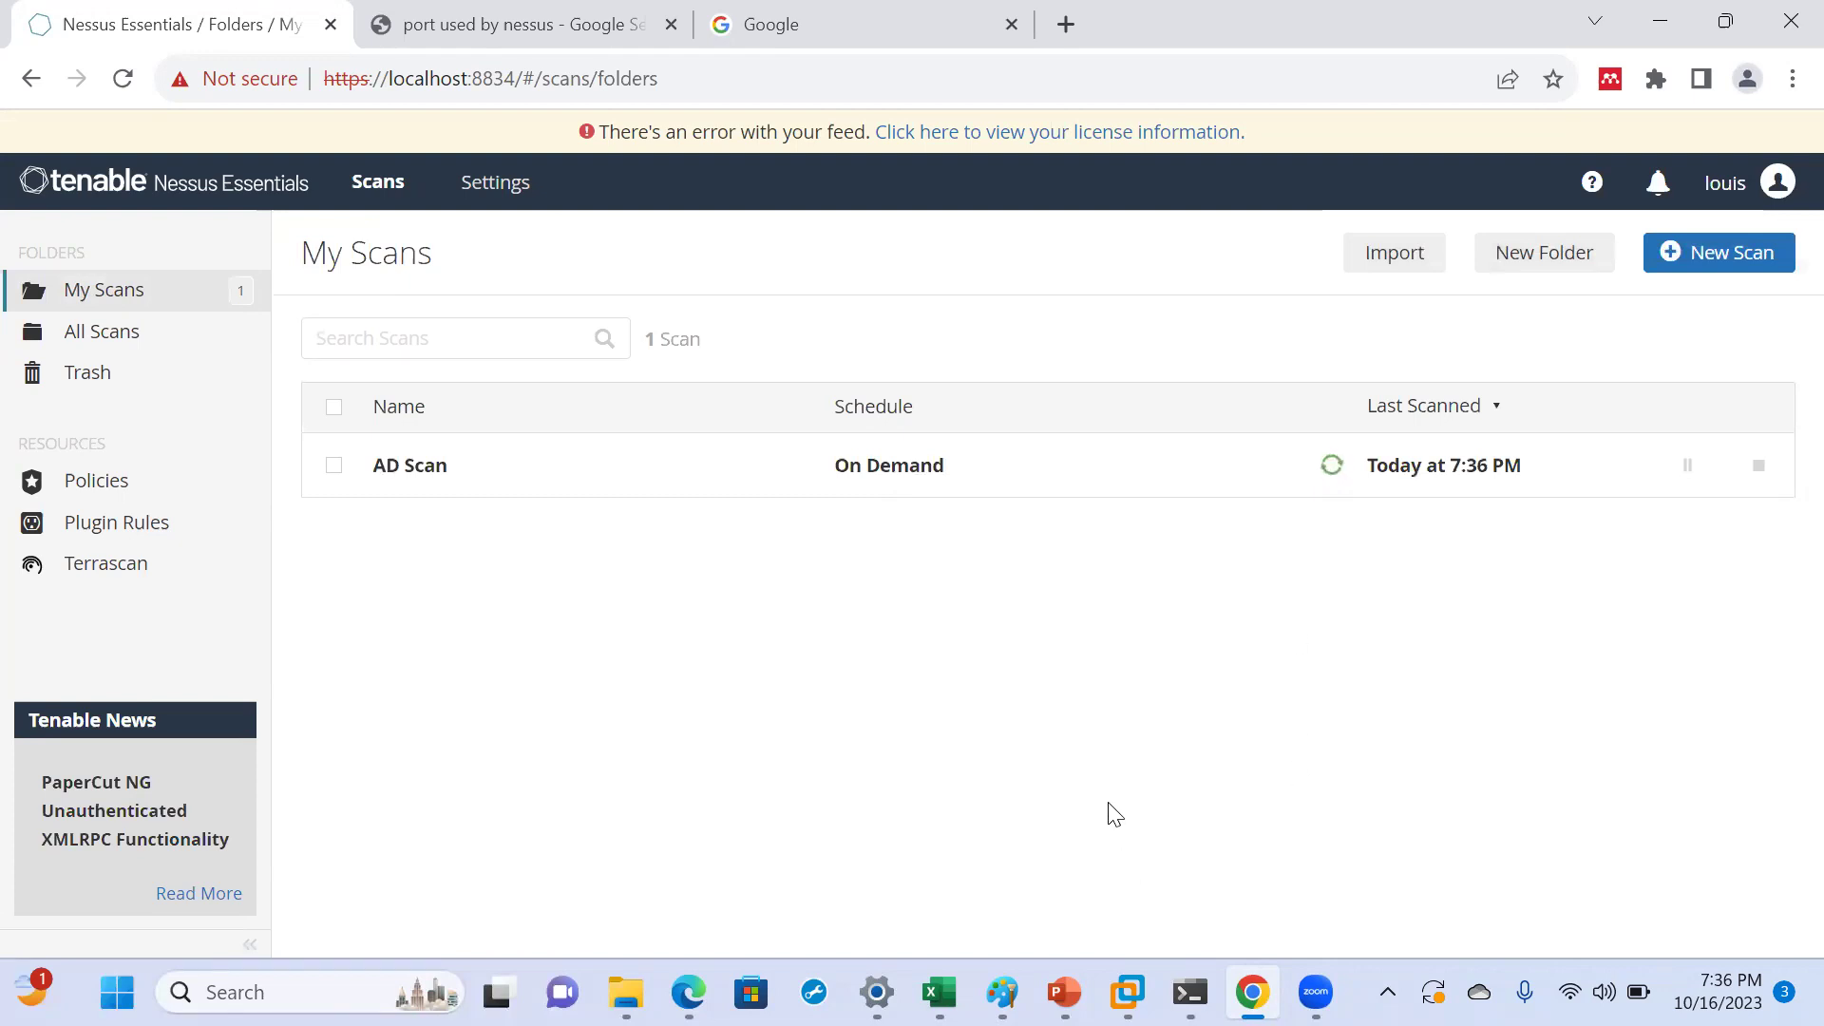
mouse_move(1064, 992)
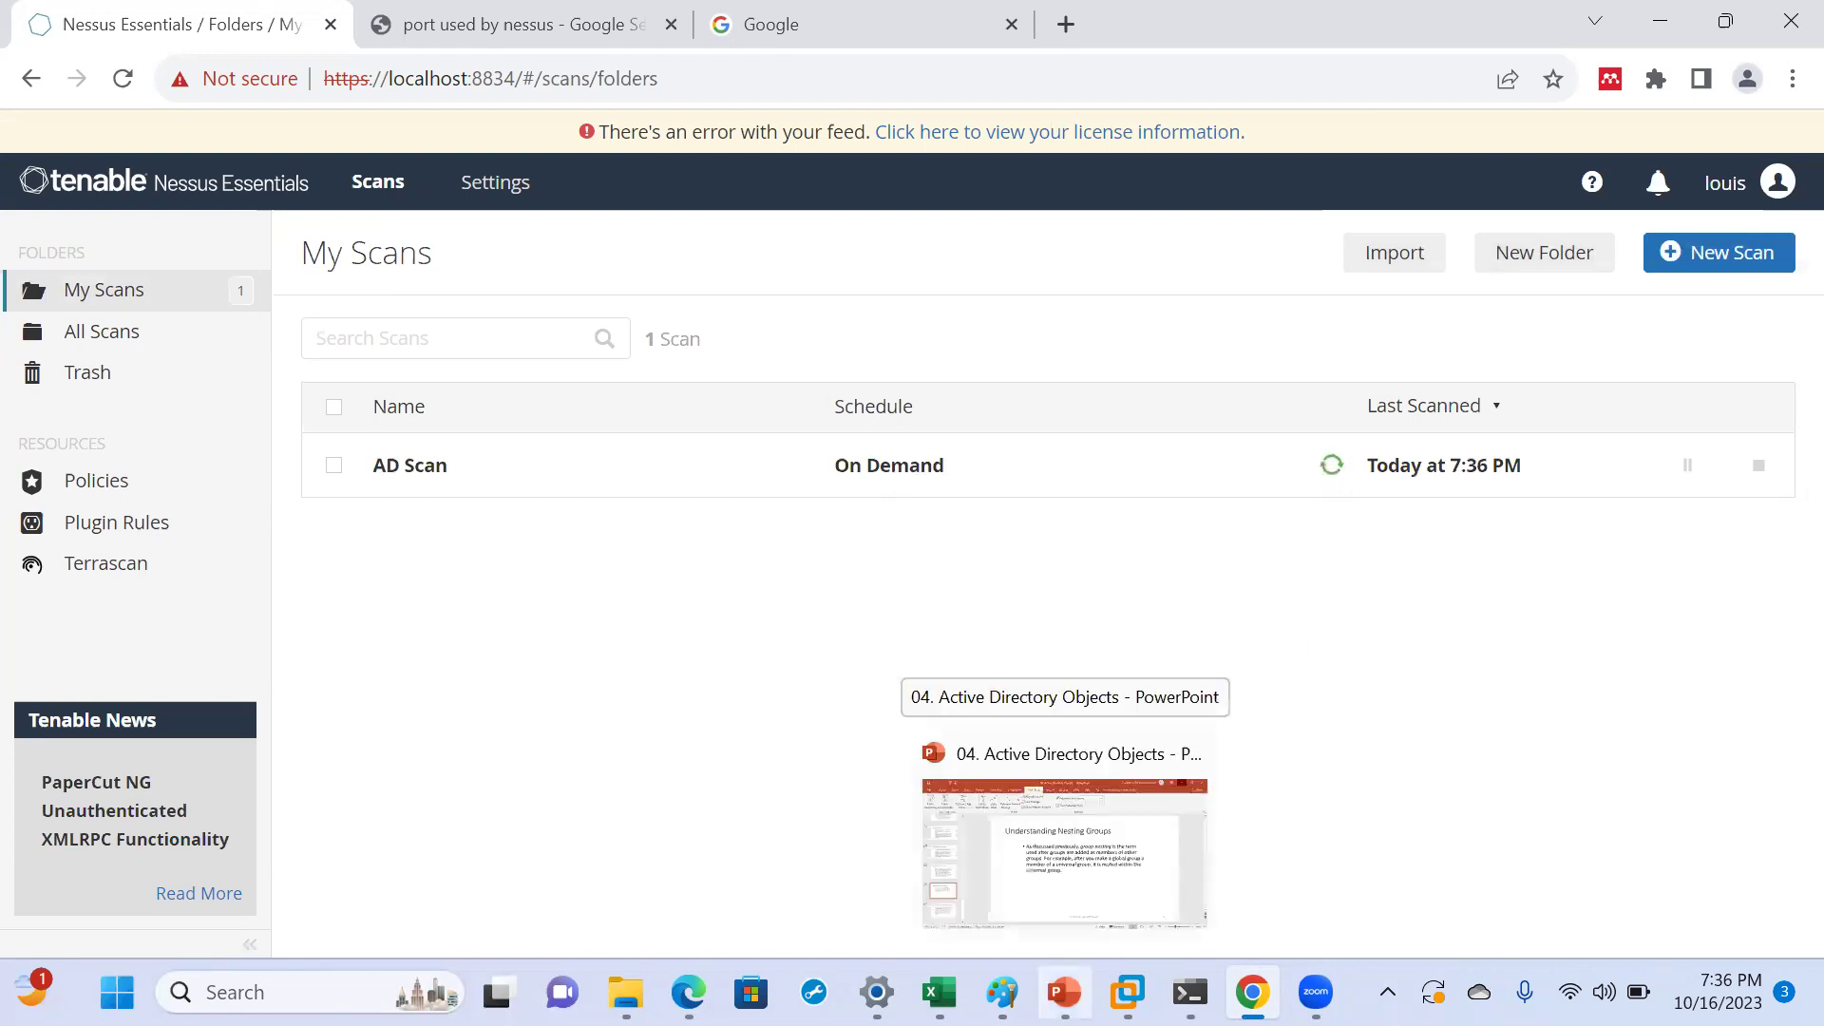